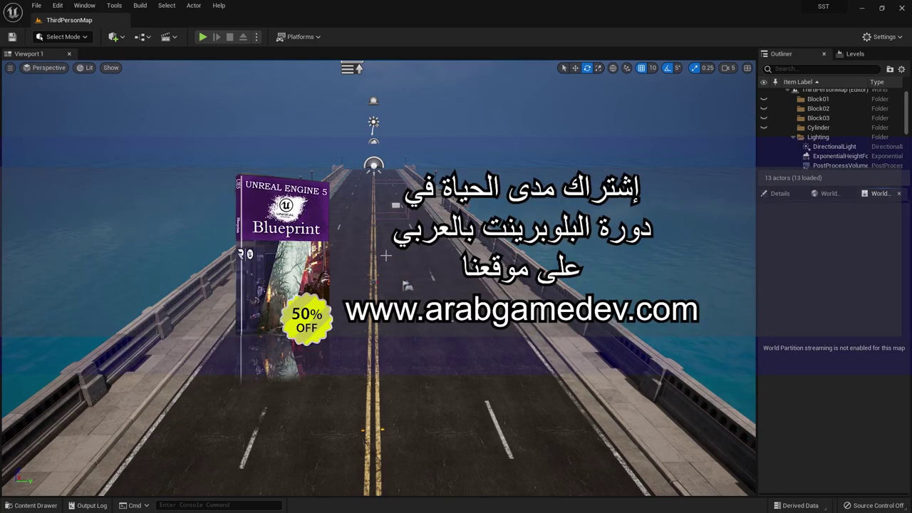
Browse the Content Drawer to the ThirdPerson/Maps folder.
key(ctrl+space)
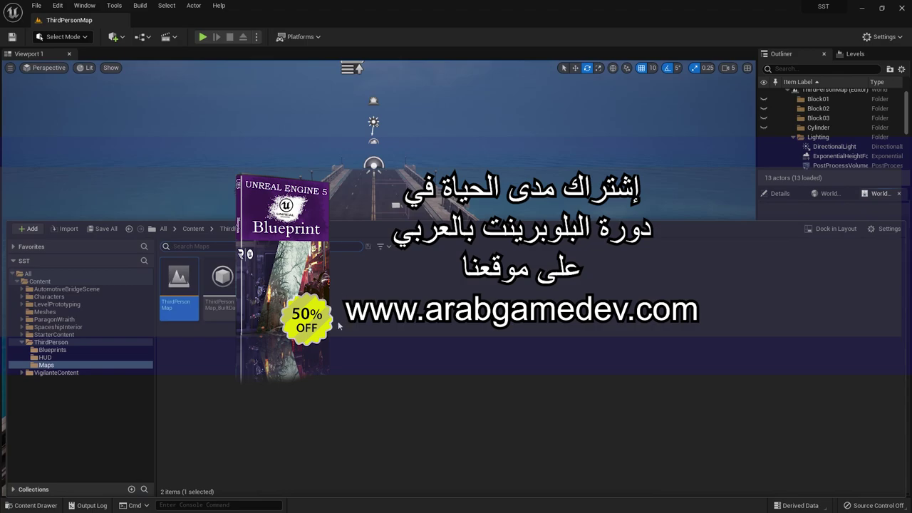
double_click(47, 343)
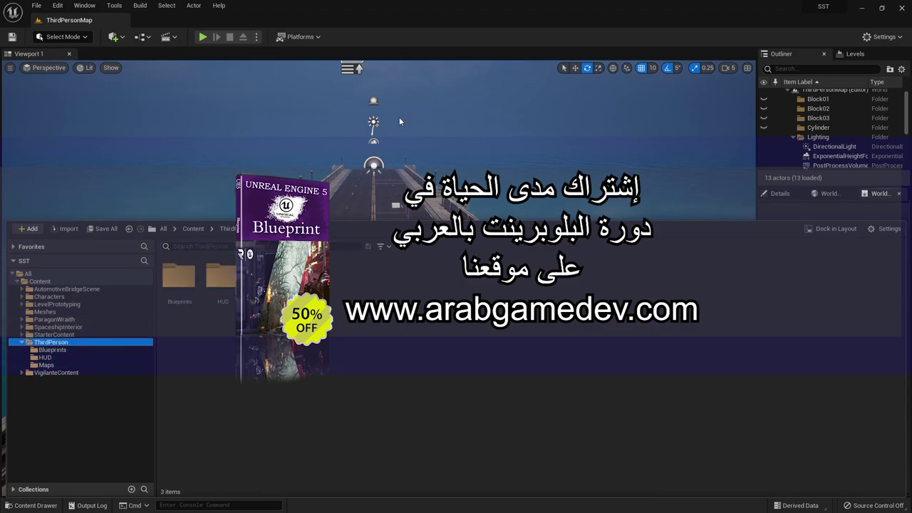
click(50, 365)
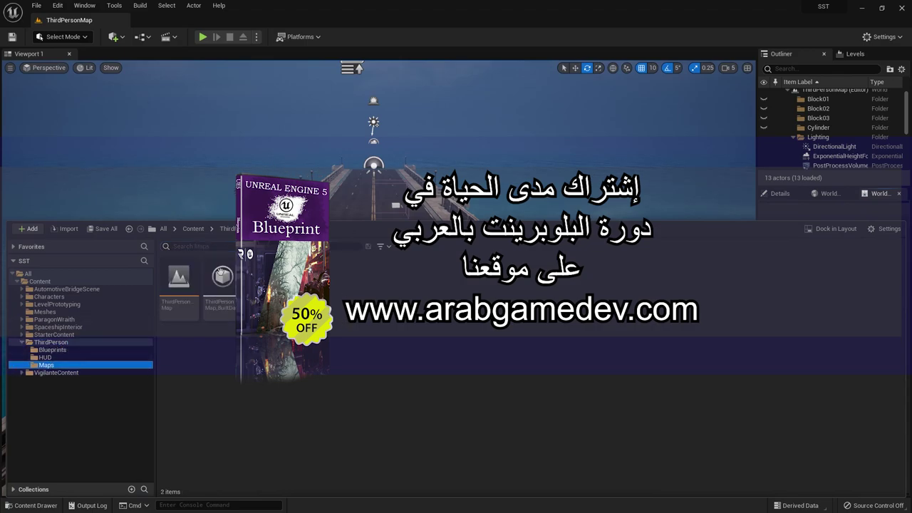
right_click(295, 385)
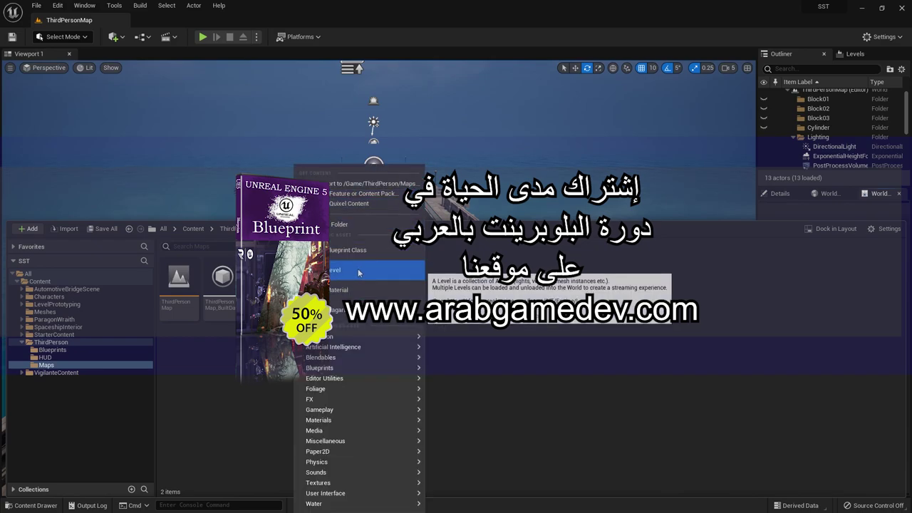
click(506, 264)
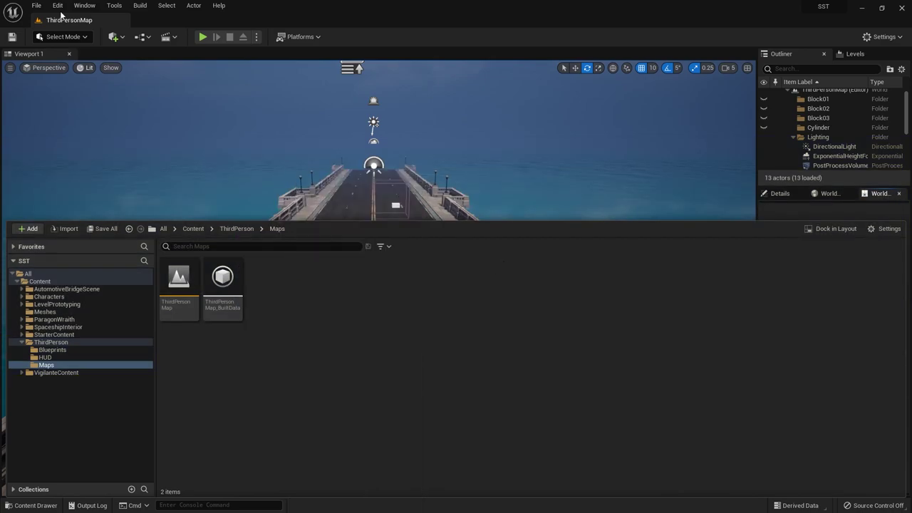
Create a new level from the Basic template.
click(37, 6)
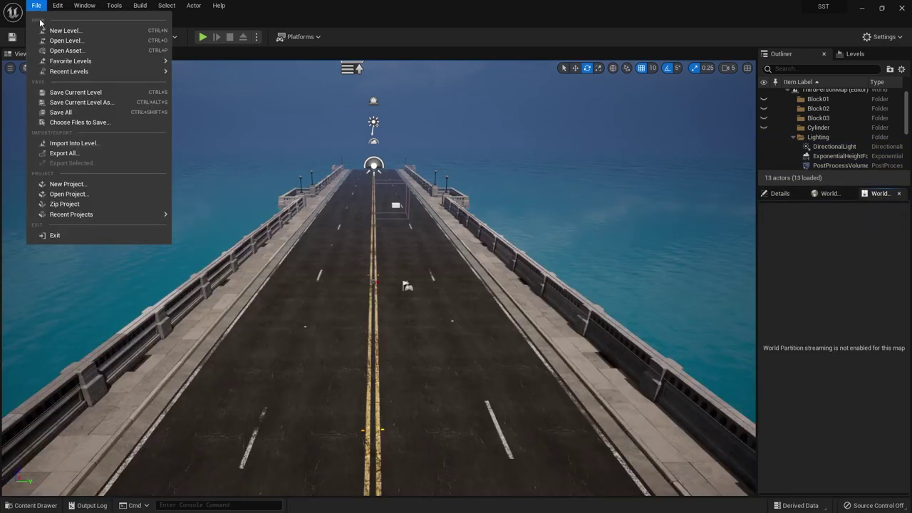
click(75, 31)
click(473, 193)
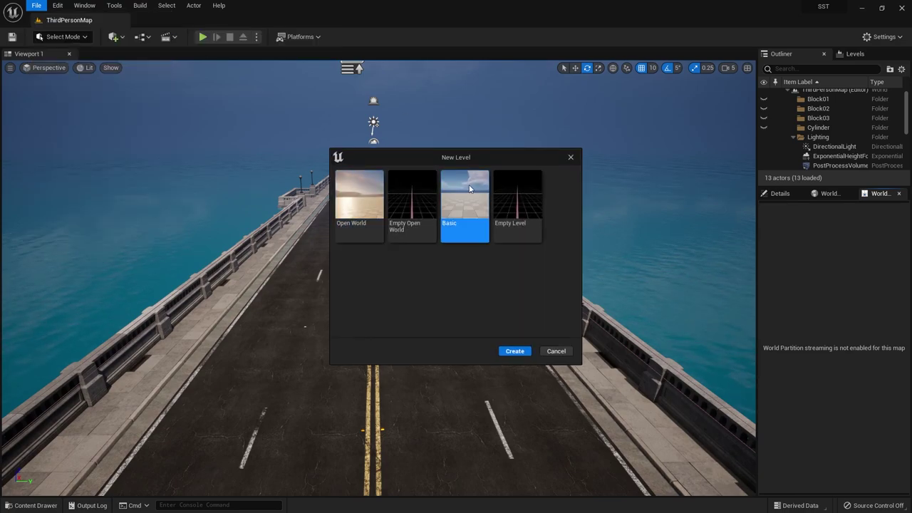
click(515, 350)
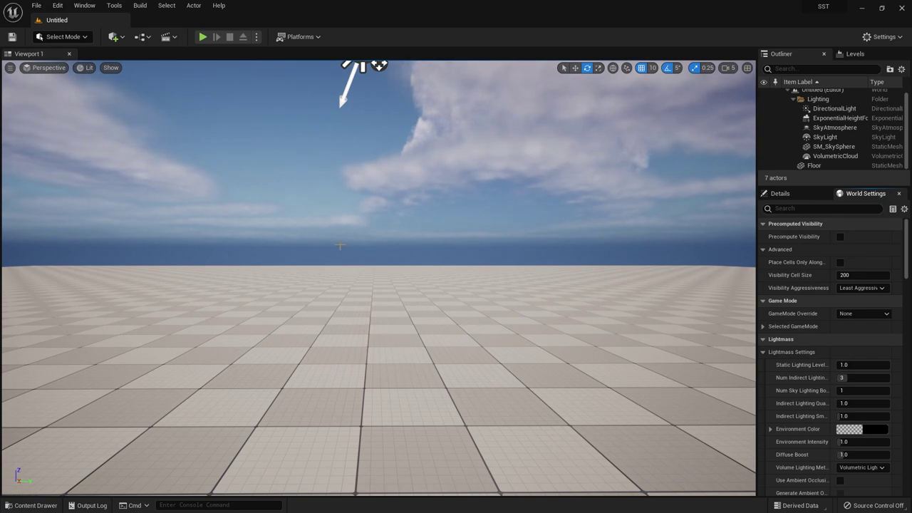
Save the level as 'MainMenu' in ThirdPerson/Maps and reopen the content browser.
click(11, 38)
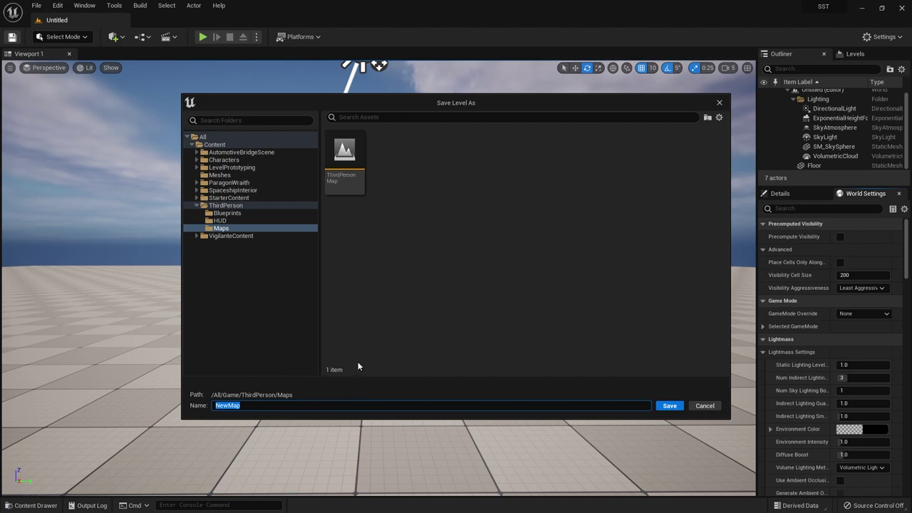
text(mai)
text(n)
key(BackSpace)
key(BackSpace)
key(BackSpace)
key(BackSpace)
text(M)
text(ainMenu)
key(Return)
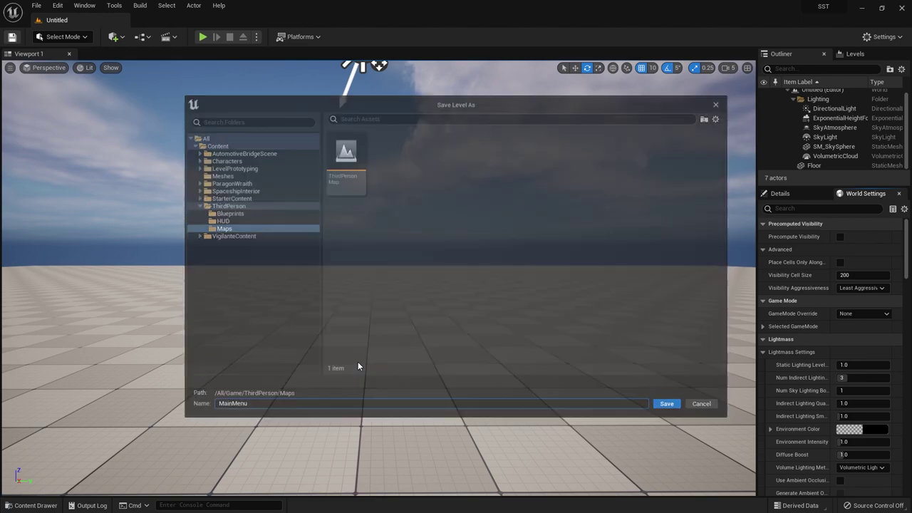
key(ctrl+space)
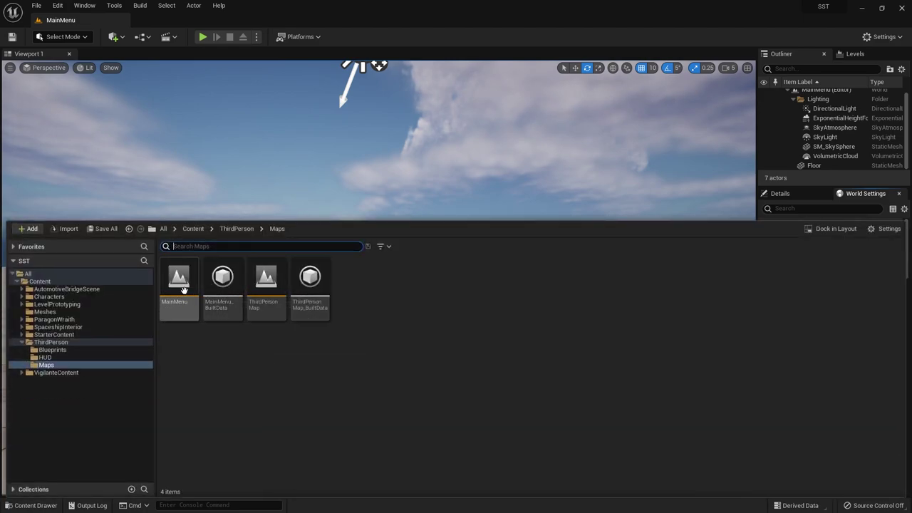
Drag the T1 static mesh from Content/Meshes onto the floor and move the view closer to it.
key(ctrl+space)
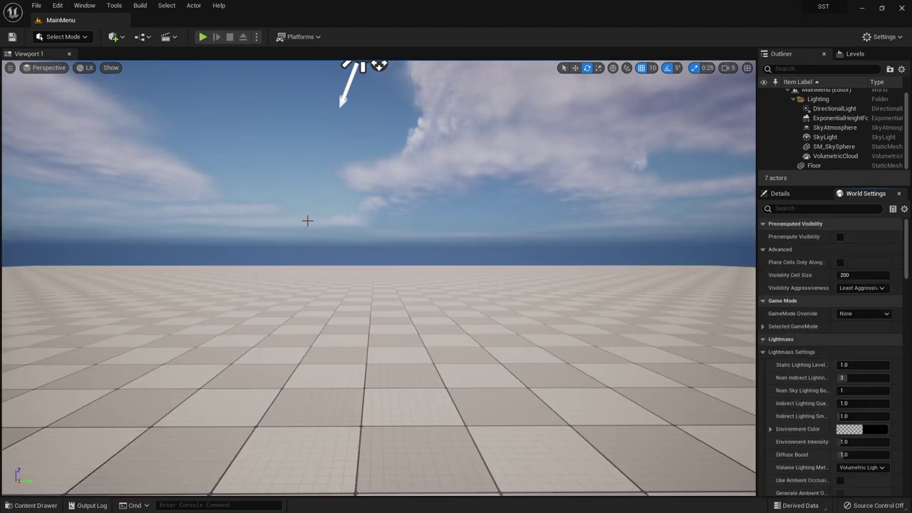
key(ctrl+space)
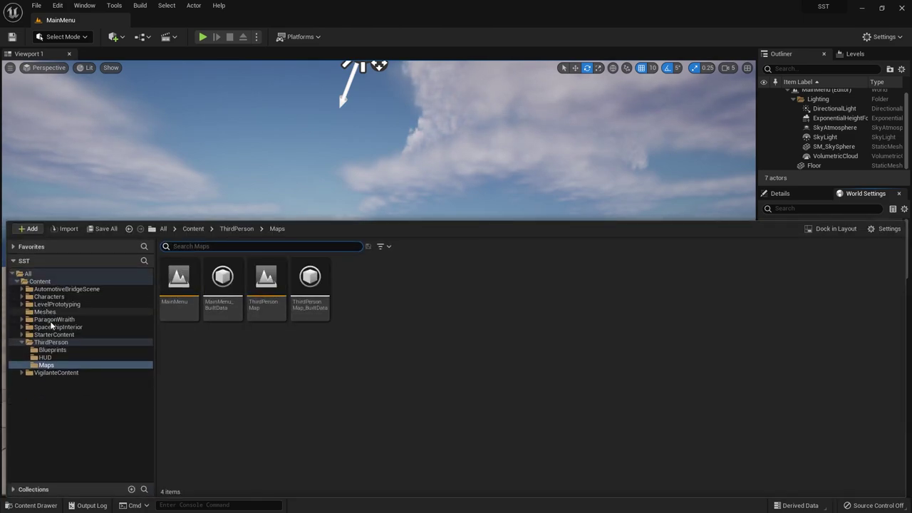
click(44, 311)
click(310, 282)
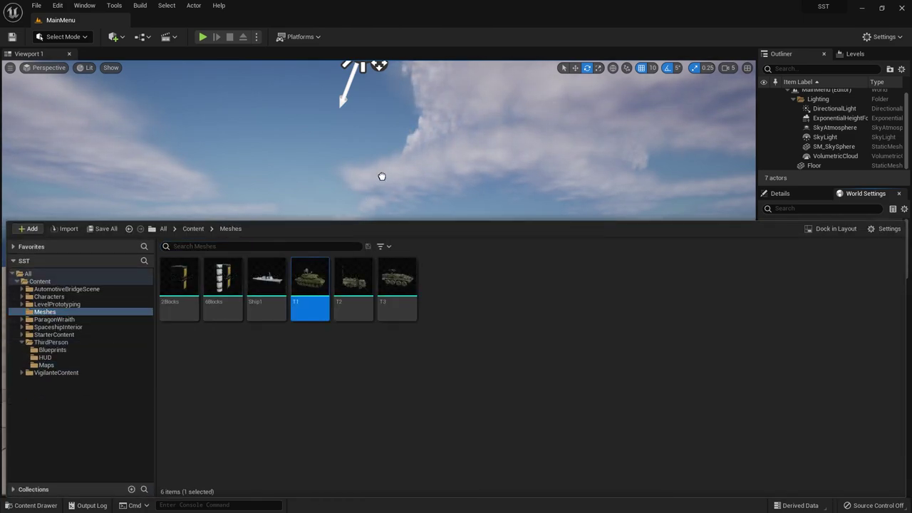
mouse_move(381, 176)
mouse_down()
mouse_move(392, 307)
mouse_move(442, 308)
mouse_up()
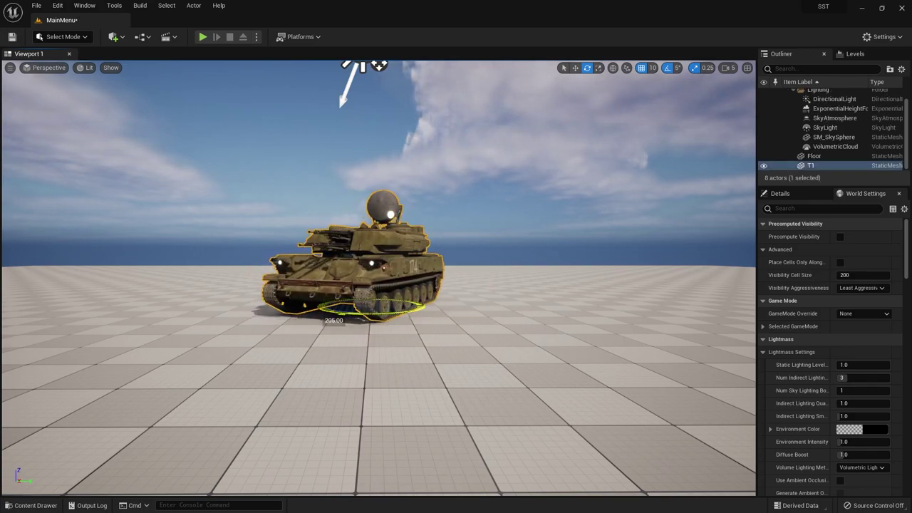
mouse_move(442, 308)
right_down()
mouse_move(407, 125)
mouse_move(297, 325)
right_up()
key(ctrl+space)
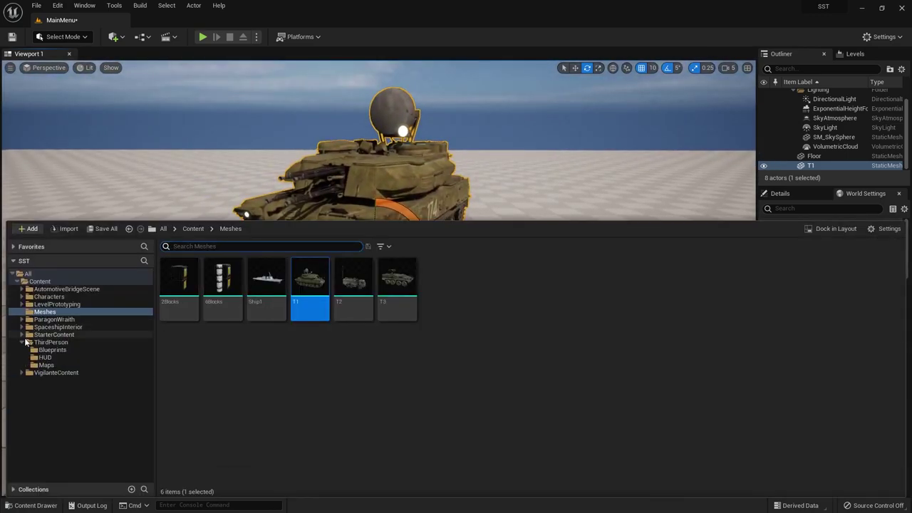
Drag WraithPlayerCharacter from ParagonWraith/Characters/Heroes/Wraith beside the tank, deleting an accidental duplicate.
click(22, 319)
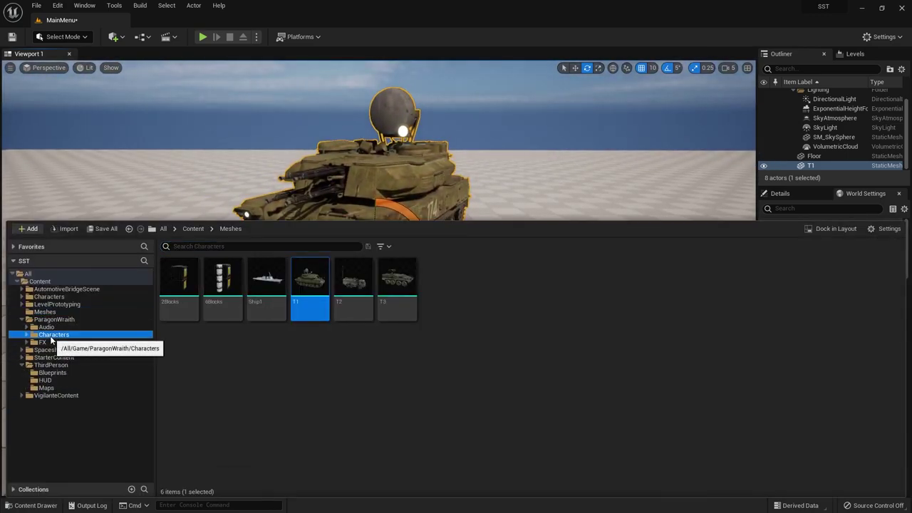
click(56, 335)
click(27, 334)
double_click(53, 349)
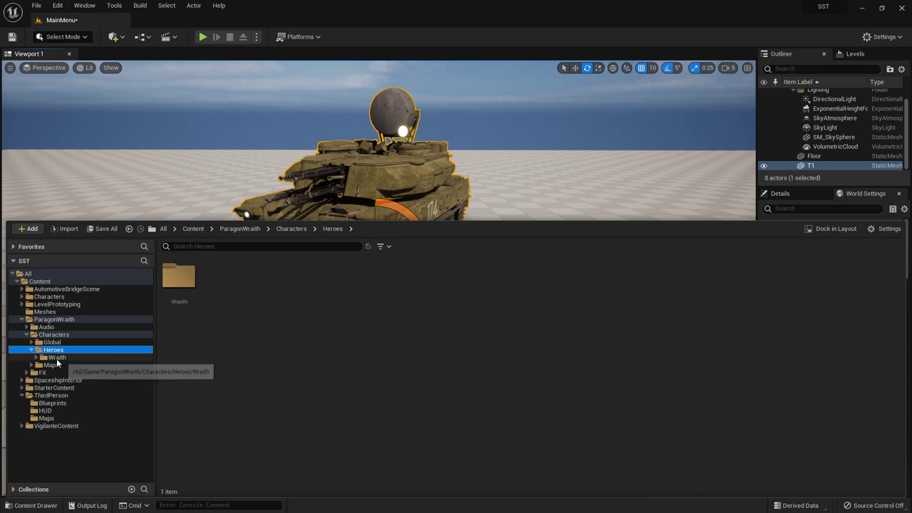
click(57, 357)
drag(509, 287, 399, 285)
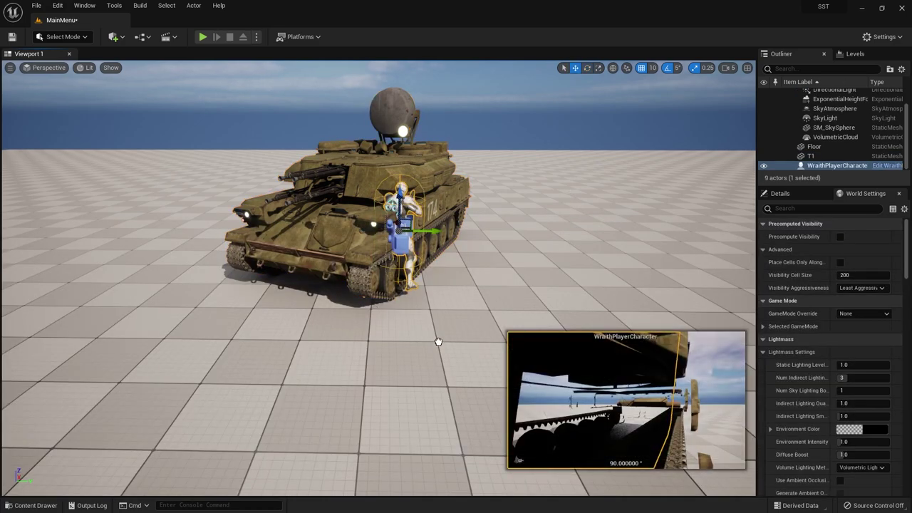
alt+drag(365, 317, 345, 211)
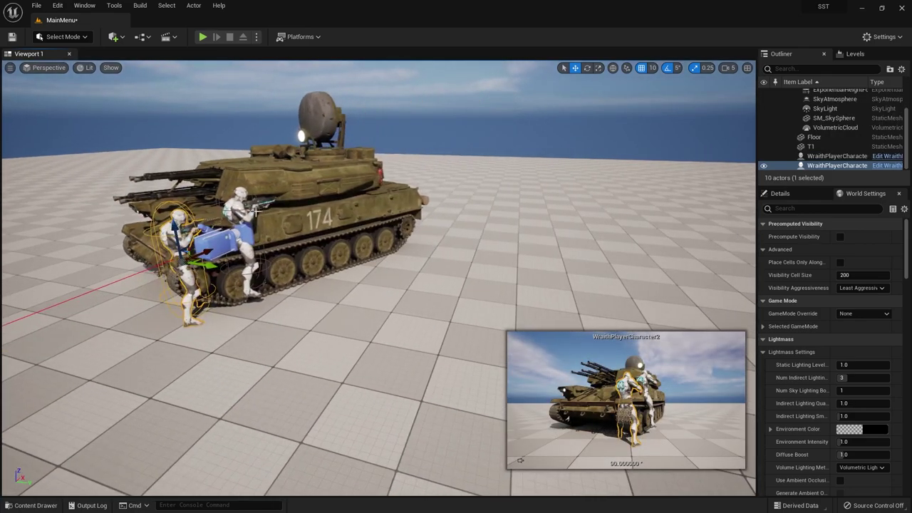
key(Delete)
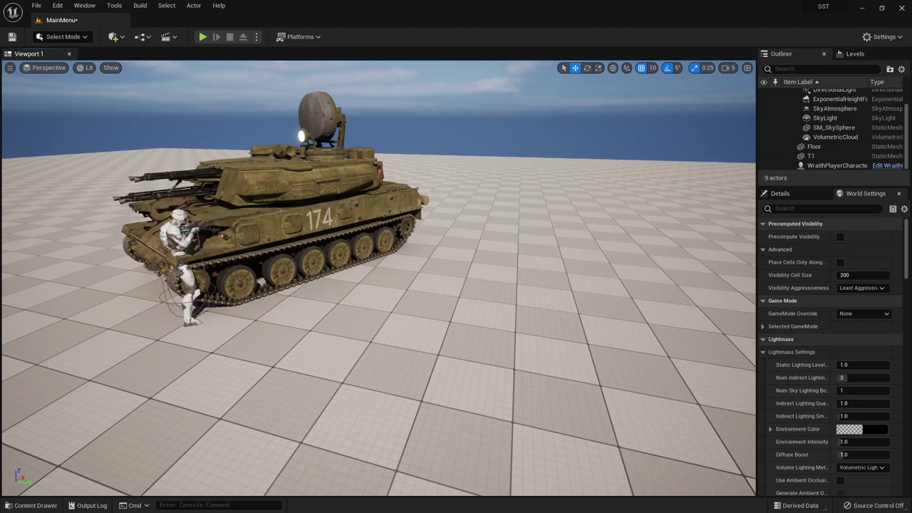
Move the Wraith character to the tank's front and rotate it to face forward.
click(184, 242)
mouse_move(204, 253)
mouse_down()
mouse_move(67, 296)
mouse_move(75, 264)
mouse_up()
key(e)
right_drag(134, 300, 121, 307)
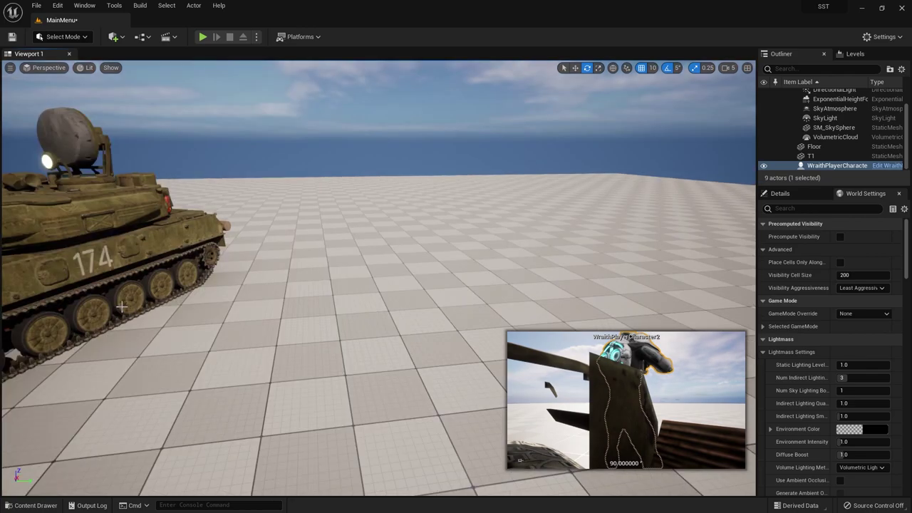
key(f)
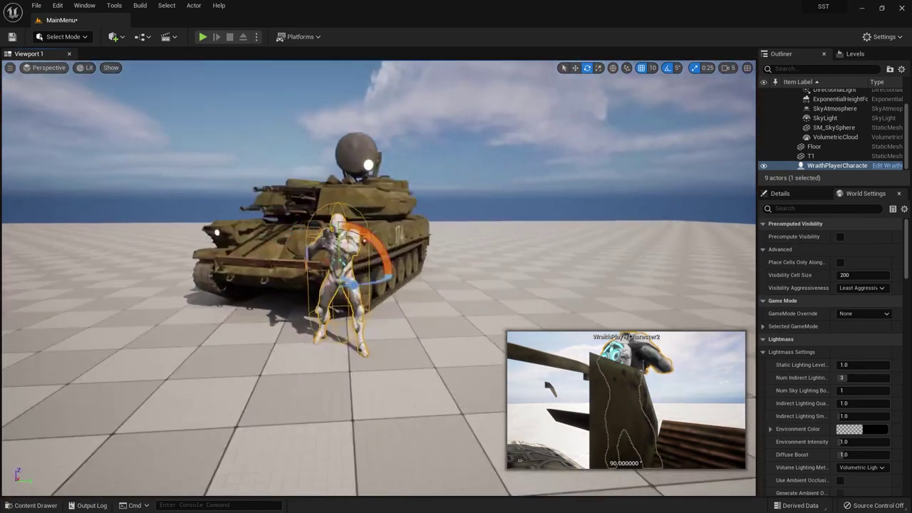
right_drag(206, 279, 206, 279)
key(Escape)
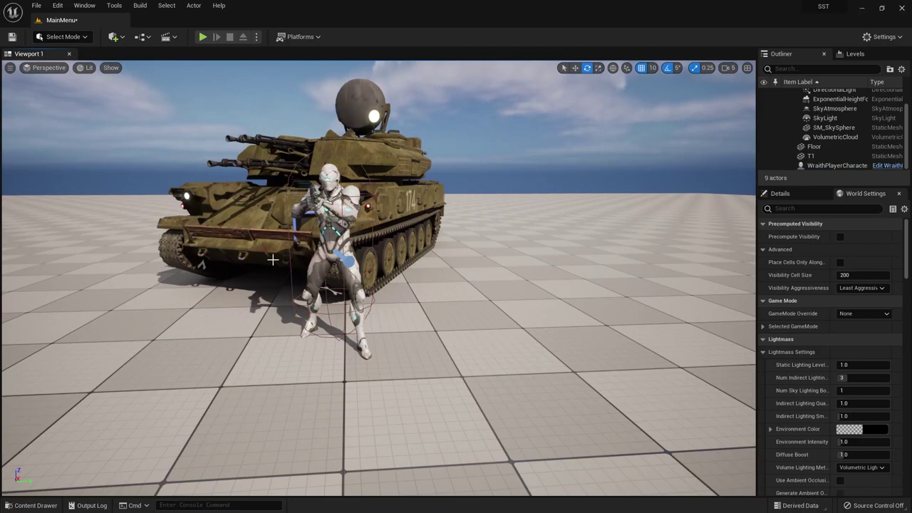
Change the Wraith character's skeletal mesh to Wraith_ODGreen in the Details panel.
click(354, 267)
scroll(844, 385, down, 3)
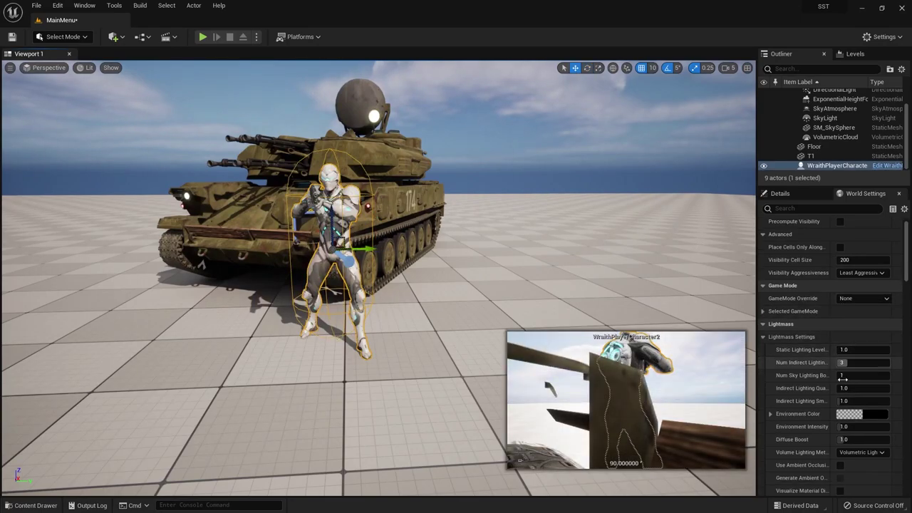
scroll(845, 385, down, 3)
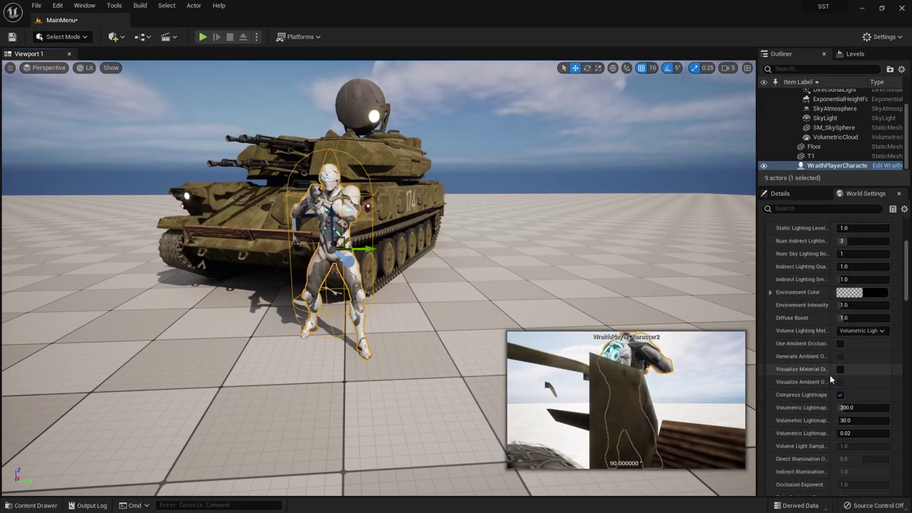
scroll(819, 350, up, 5)
click(780, 193)
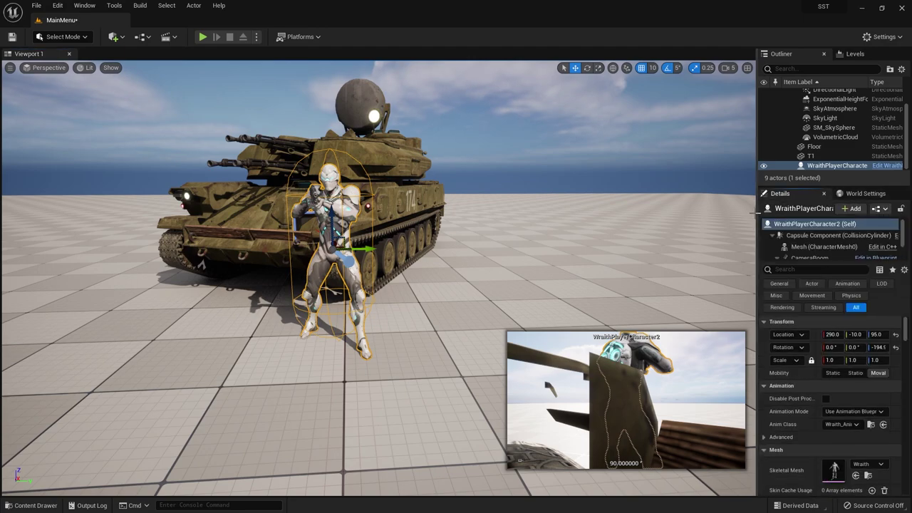
drag(757, 214, 666, 214)
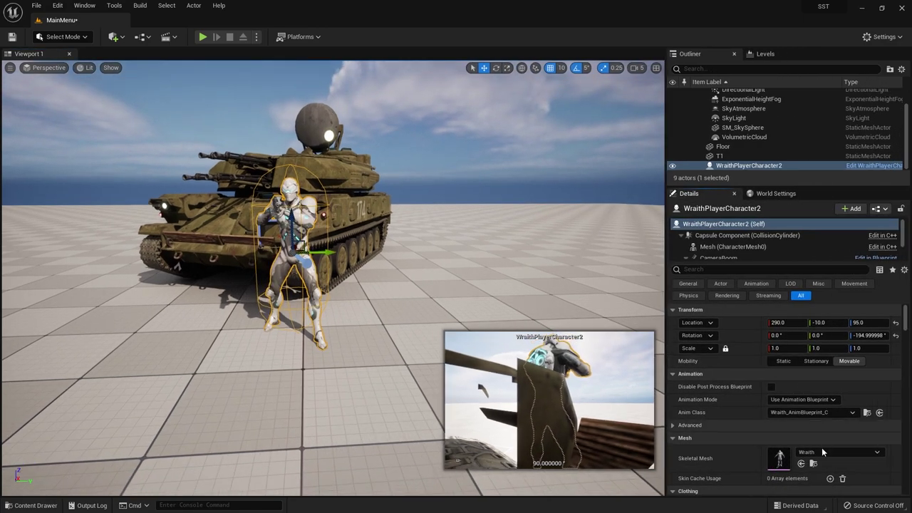
click(820, 451)
scroll(813, 419, down, 2)
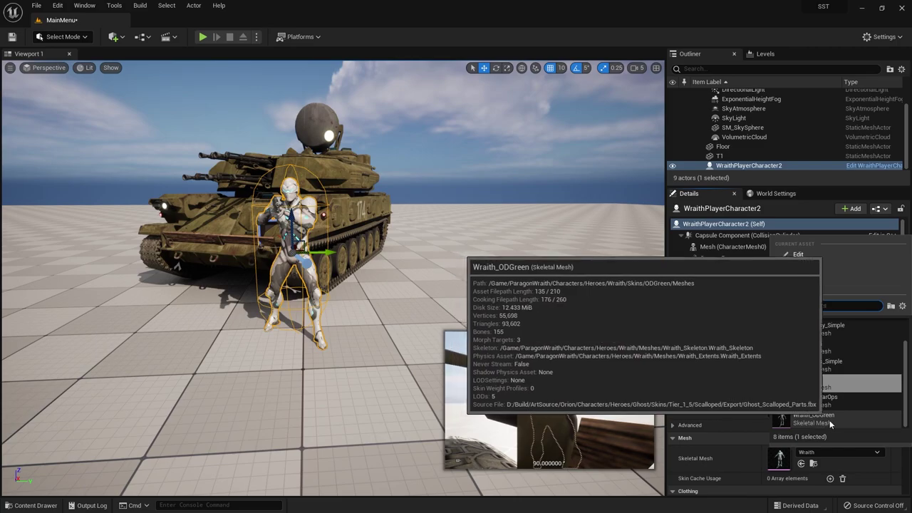
click(829, 420)
Orbit to the tank's front with camera speed 2 and move toward the character.
mouse_move(305, 223)
right_down()
mouse_move(385, 235)
mouse_move(469, 136)
right_up()
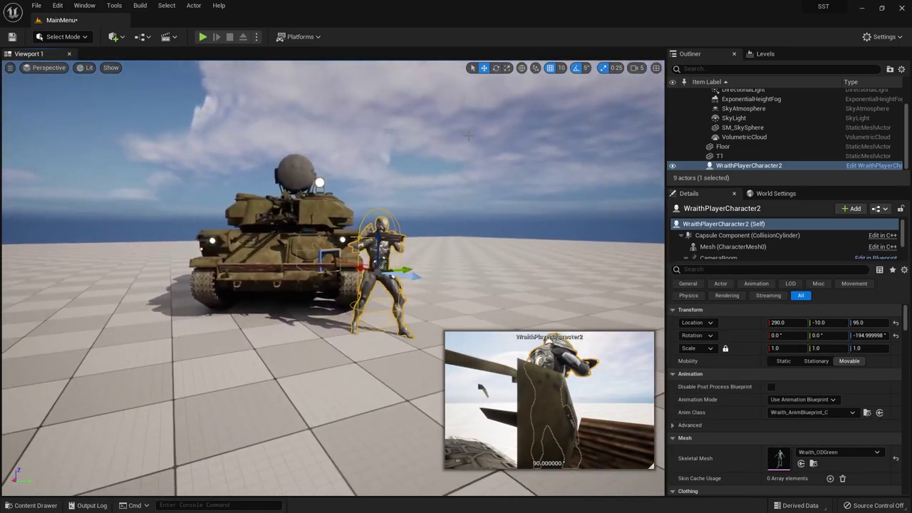
click(634, 67)
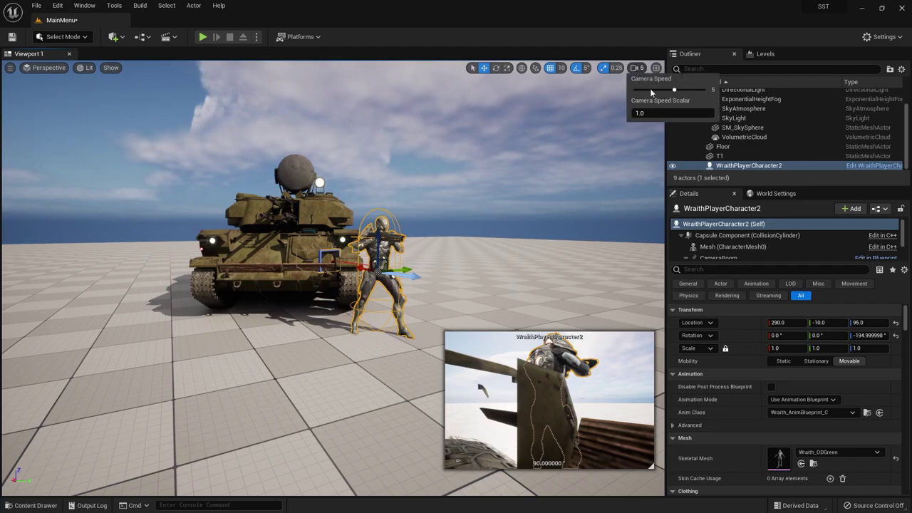
click(651, 90)
right_drag(542, 214, 541, 214)
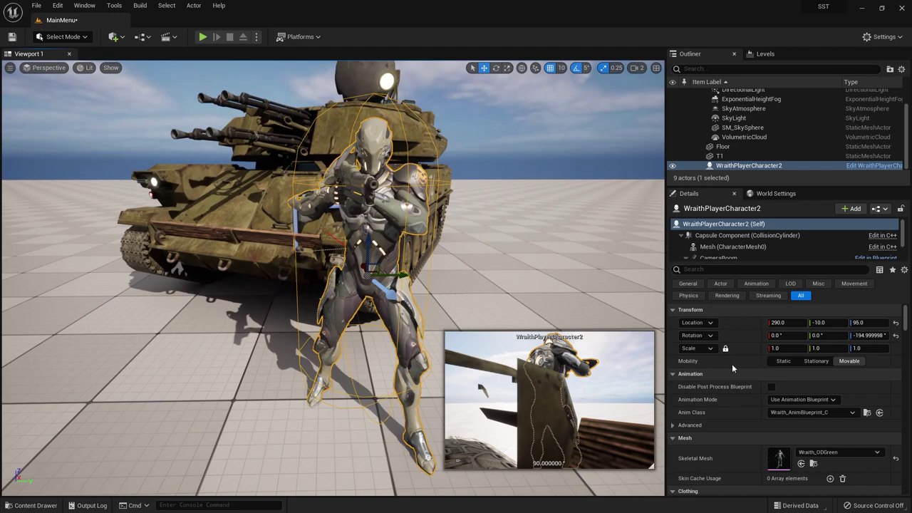
Set the character's Animation Mode to Use Animation Asset playing Idle_Ability_Q.
click(809, 400)
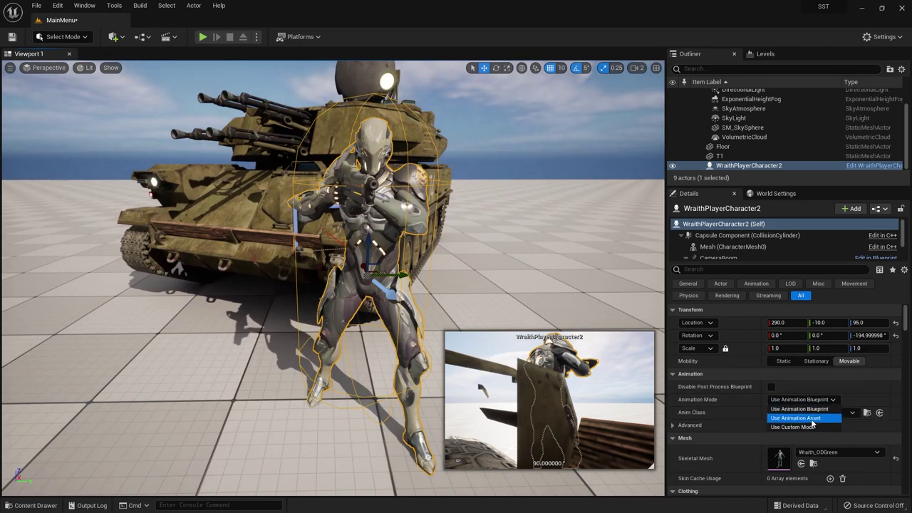
click(811, 419)
click(839, 414)
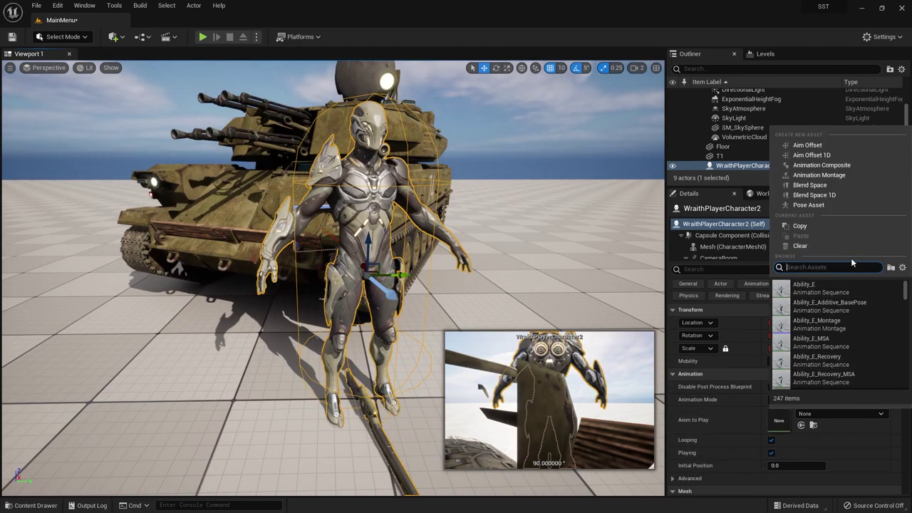
text(ide)
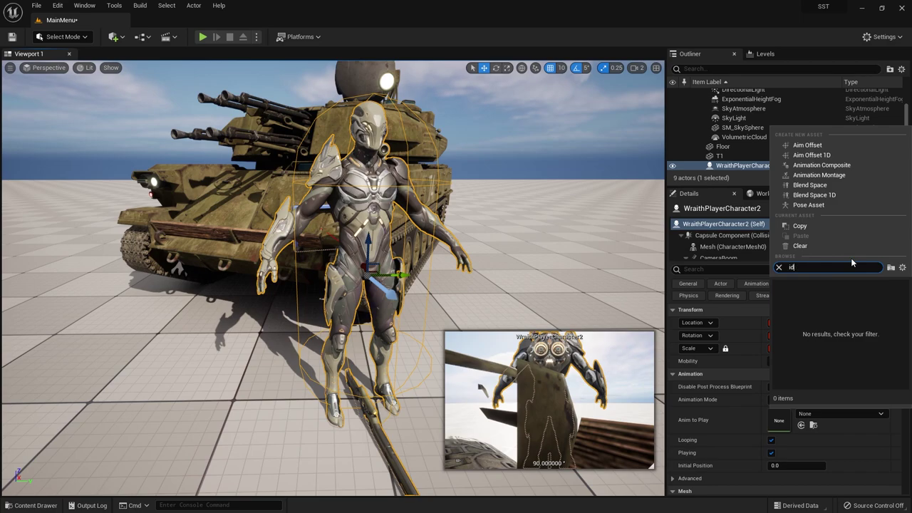
text(l)
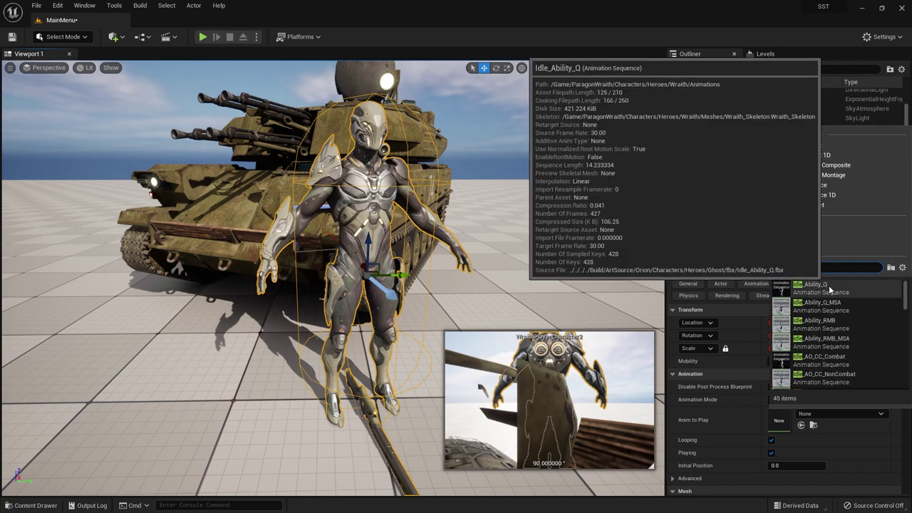
click(829, 288)
Rotate the character 30 degrees and move it back to X 330, then deselect it.
key(e)
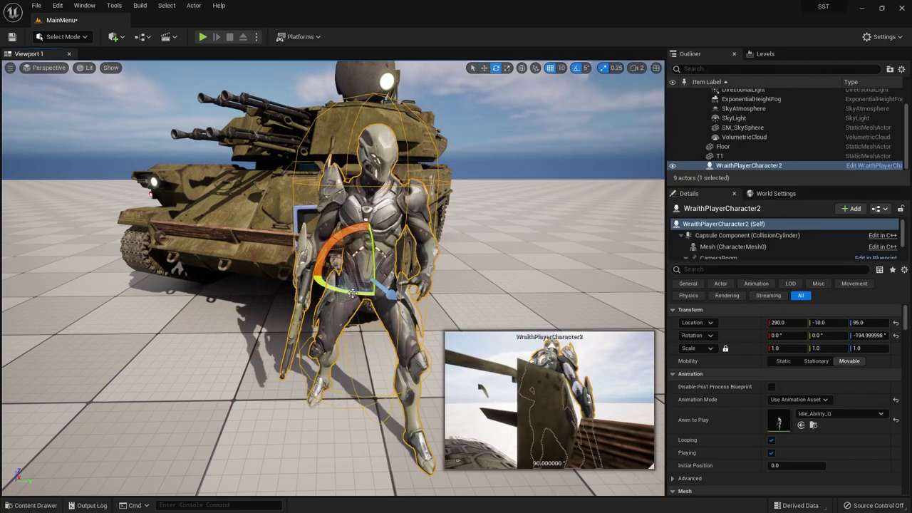
drag(382, 274, 365, 288)
key(w)
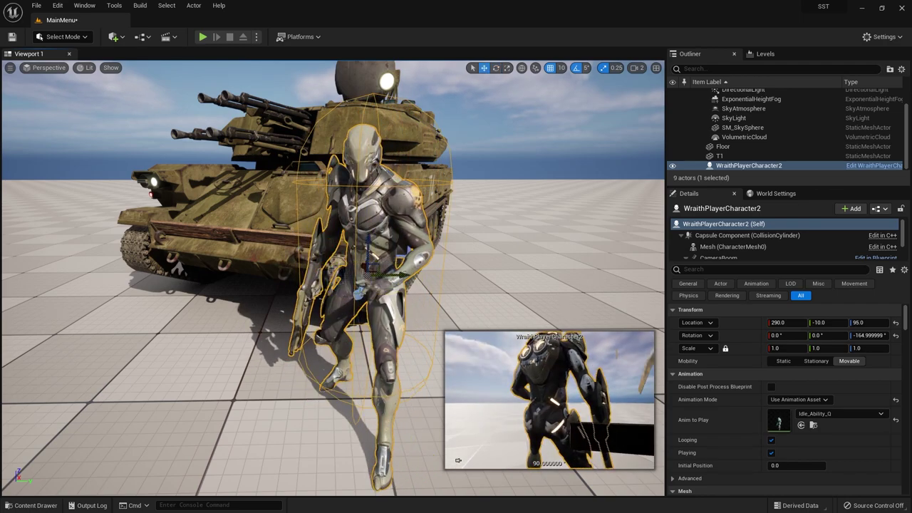
drag(362, 268, 363, 250)
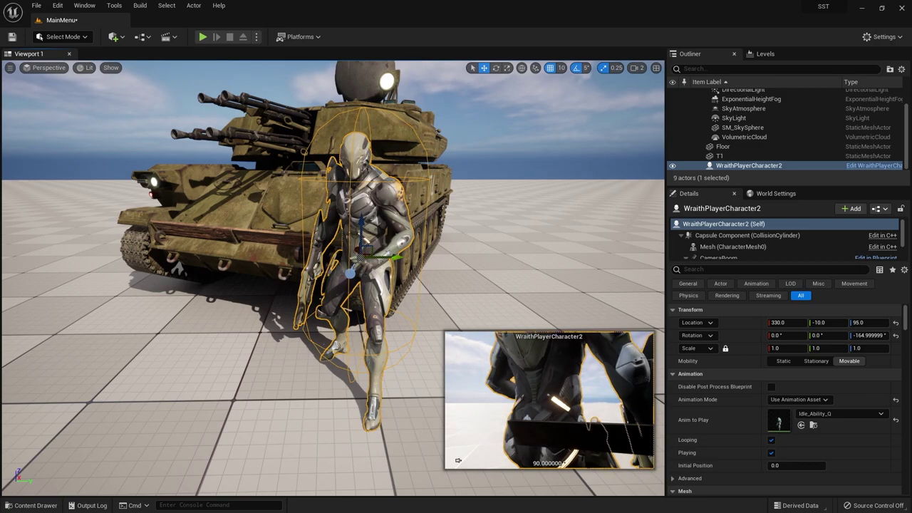
click(427, 456)
scroll(333, 278, down, 5)
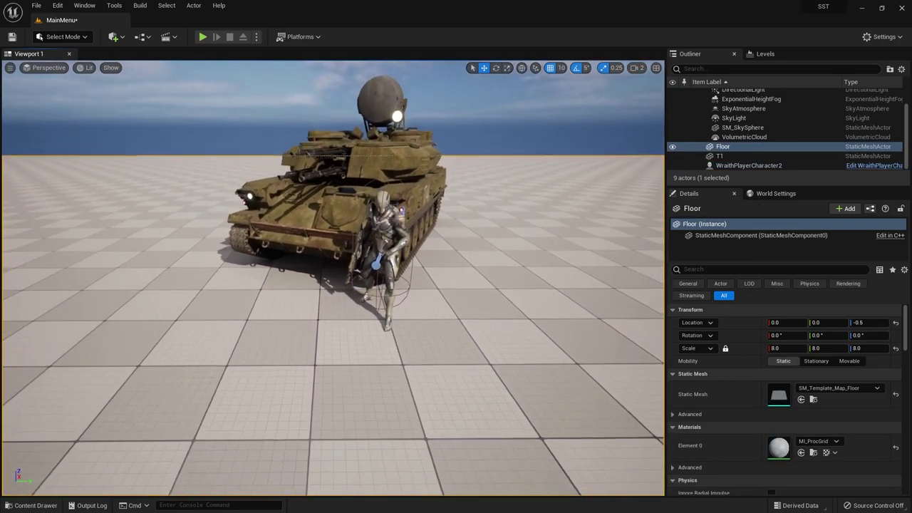
Play-test the level in the editor, then stop it with Esc.
scroll(333, 278, down, 2)
scroll(333, 278, down, 2)
scroll(332, 277, down, 2)
scroll(333, 278, down, 2)
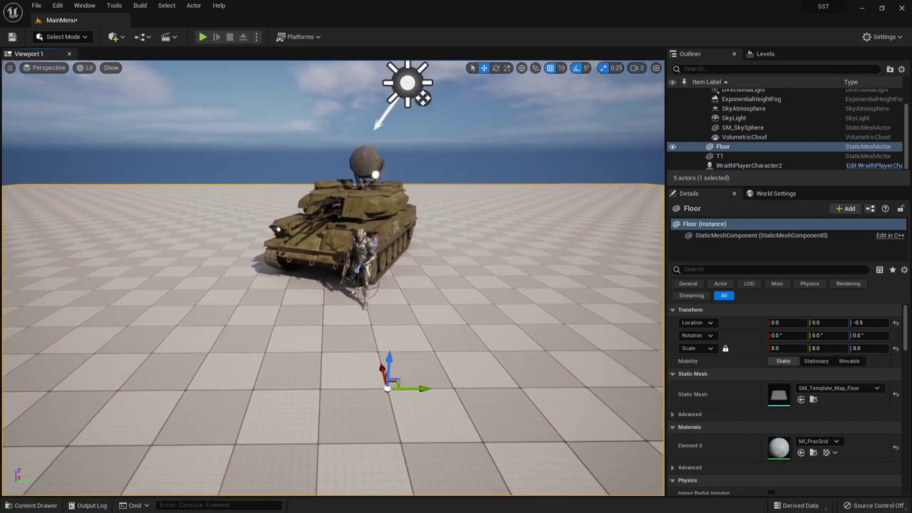
scroll(333, 278, down, 3)
scroll(332, 278, down, 1)
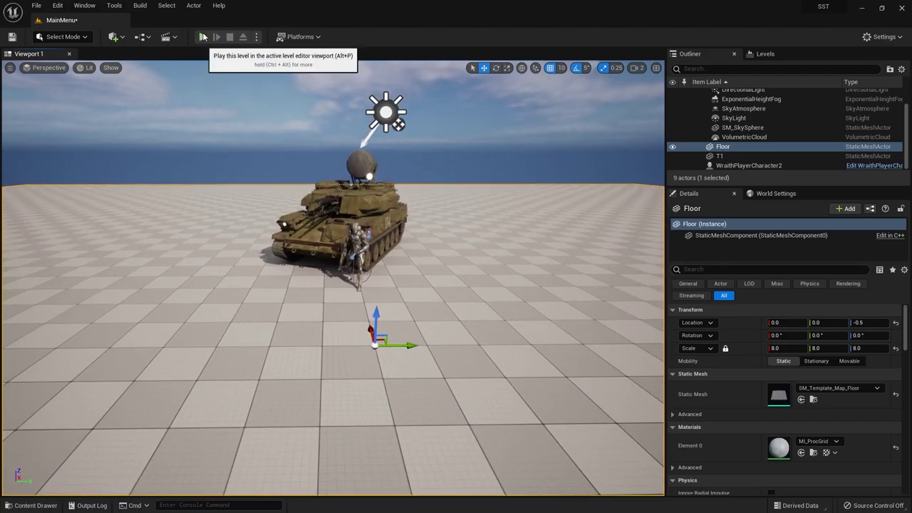
click(203, 37)
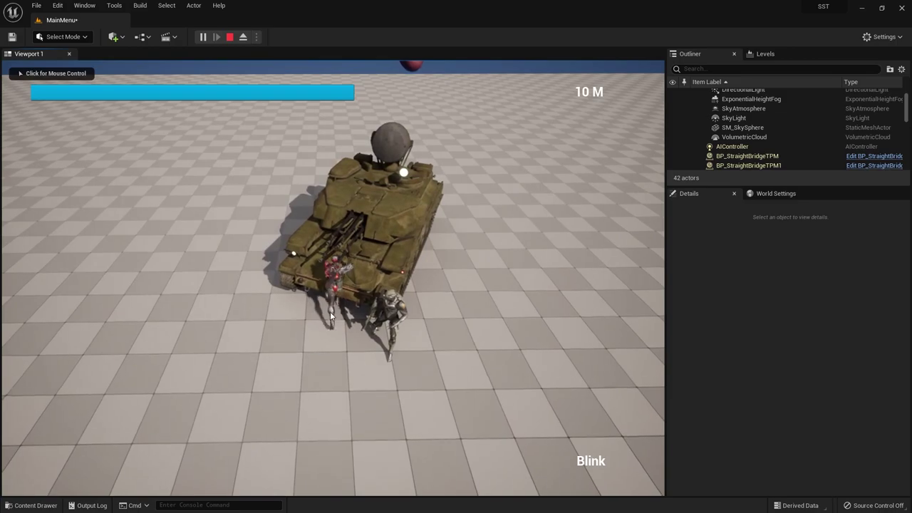
click(330, 312)
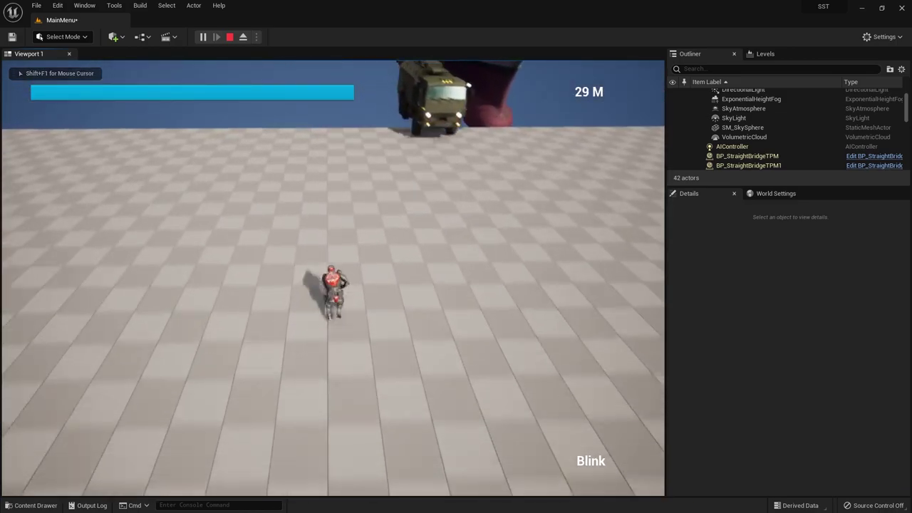
key(Escape)
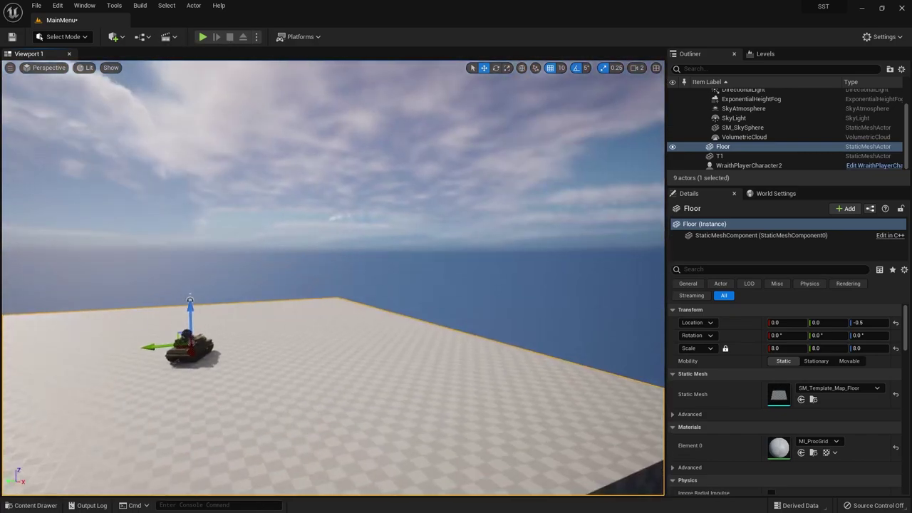
Set camera speed to 5, fly back to the tank, and show World Settings.
click(636, 68)
drag(674, 89, 695, 89)
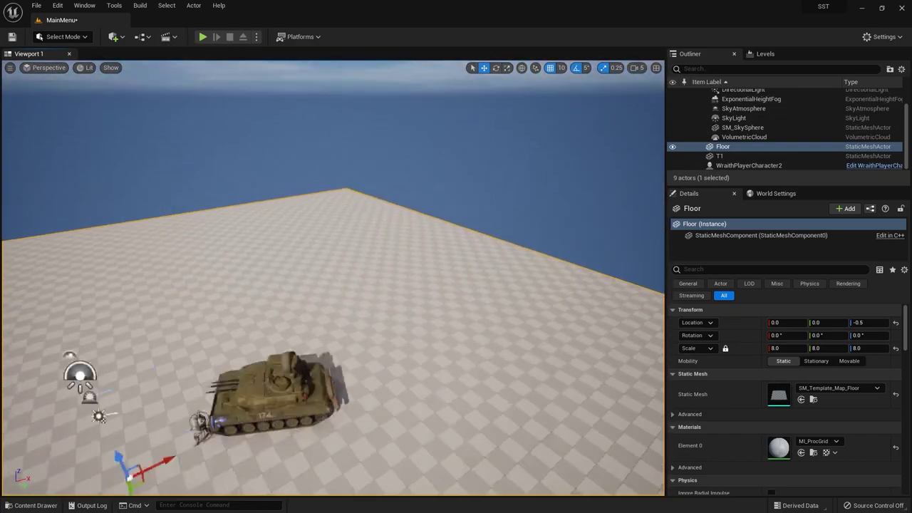
mouse_move(333, 278)
right_down()
mouse_move(371, 285)
mouse_move(342, 271)
mouse_move(349, 278)
right_up()
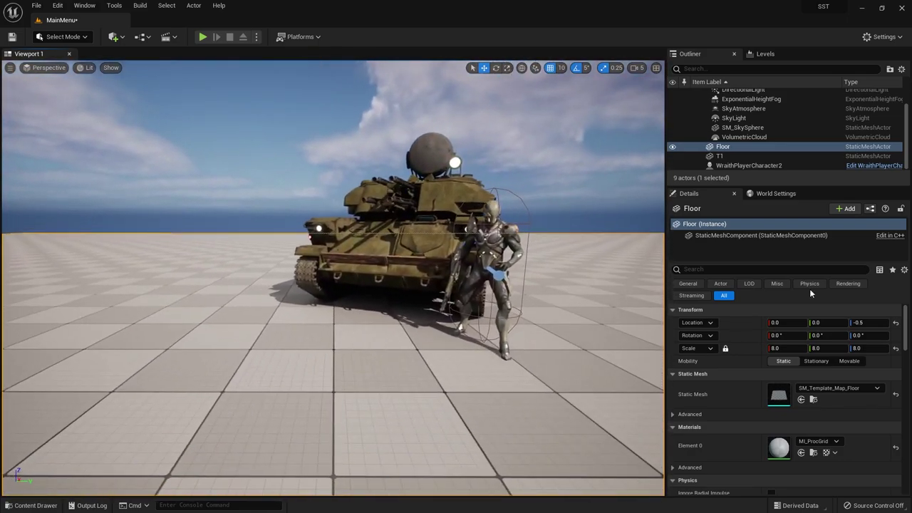
click(781, 194)
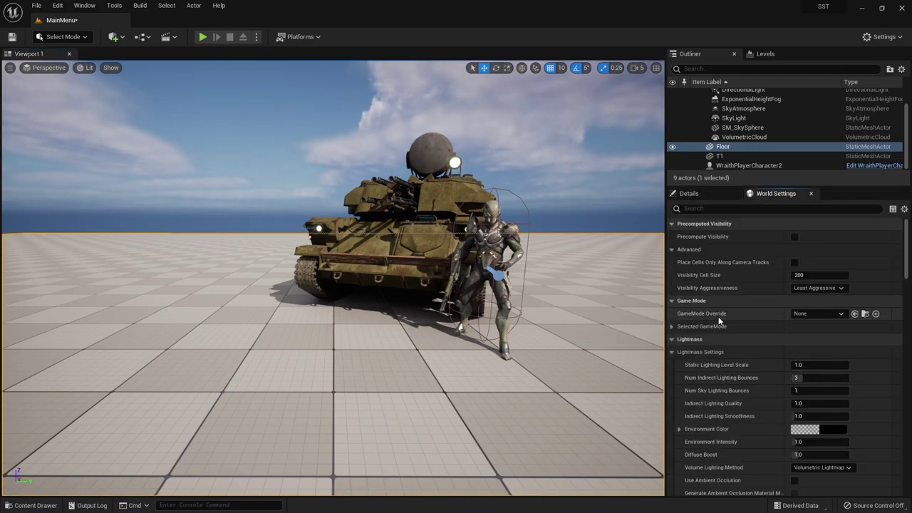
Check the GameMode Override list and Edit menu without changes, then open the Content Drawer.
click(808, 317)
click(808, 314)
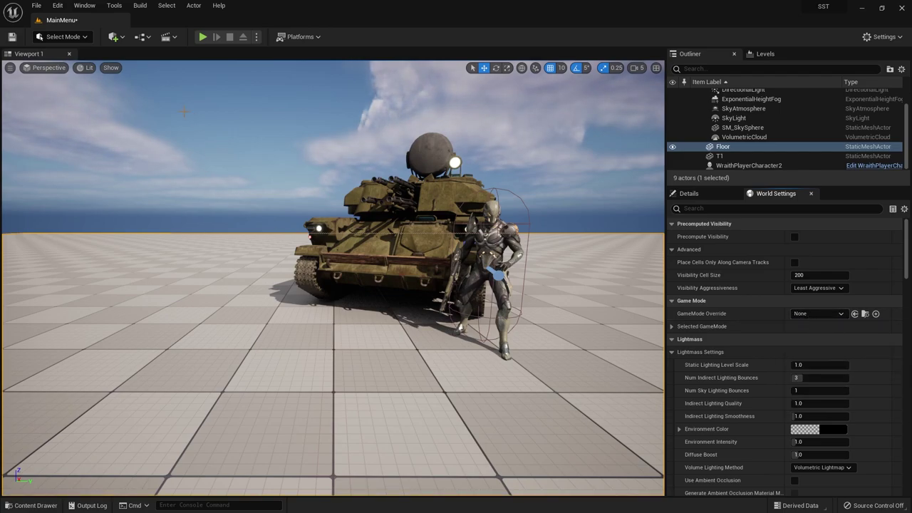
click(58, 6)
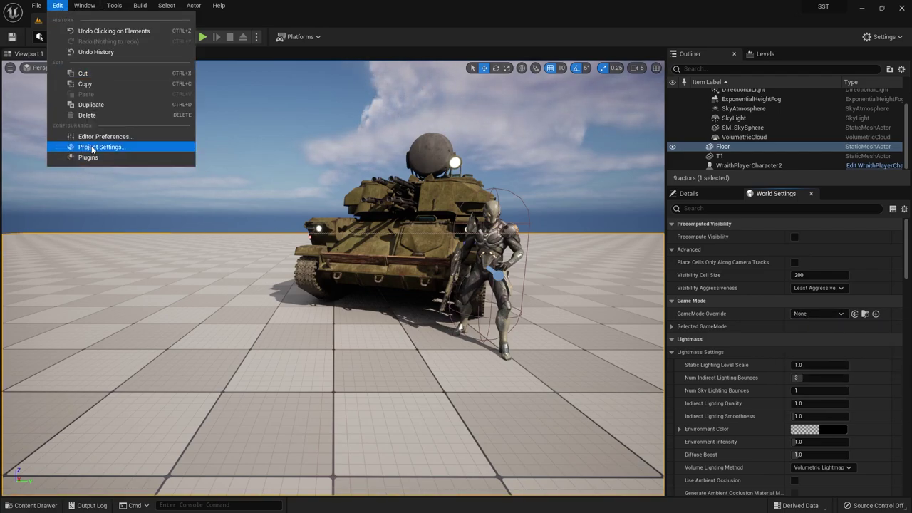
click(813, 315)
click(811, 314)
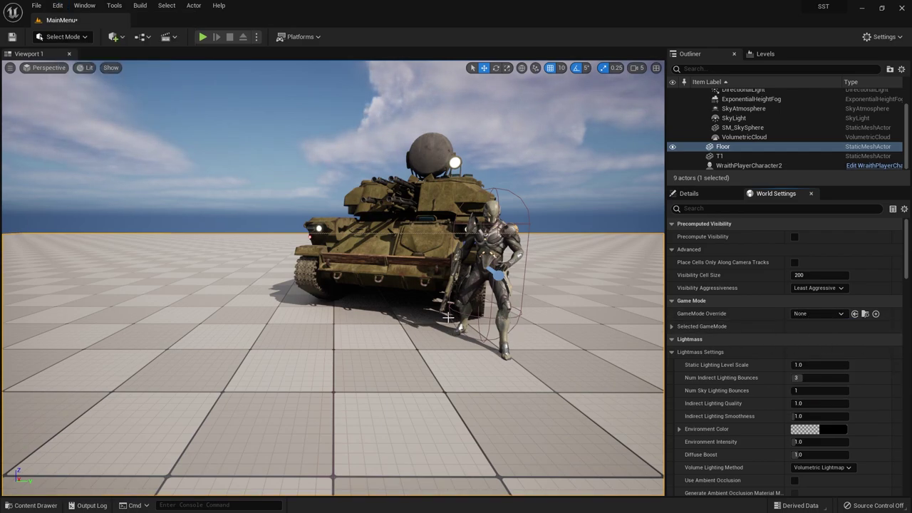
key(ctrl+space)
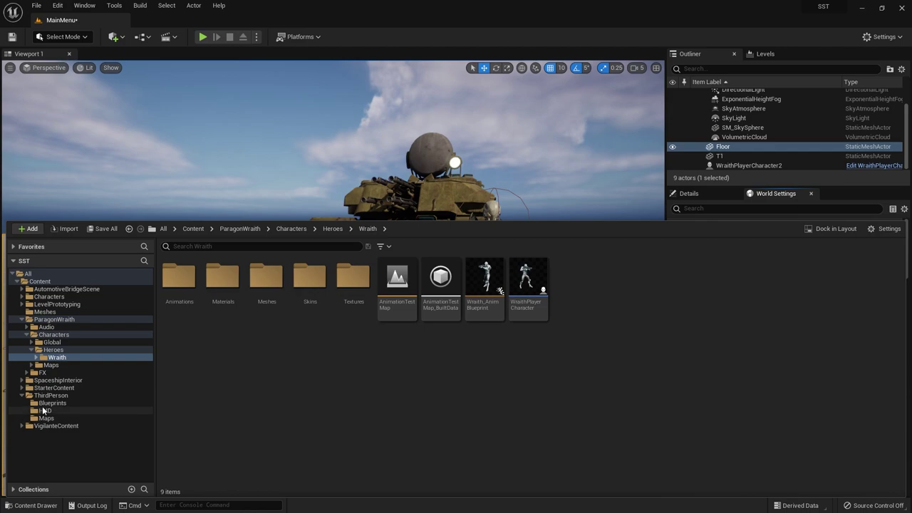
Create a Game Mode Base Blueprint named GM_MainMenu in ThirdPerson/Blueprints.
click(50, 396)
click(52, 404)
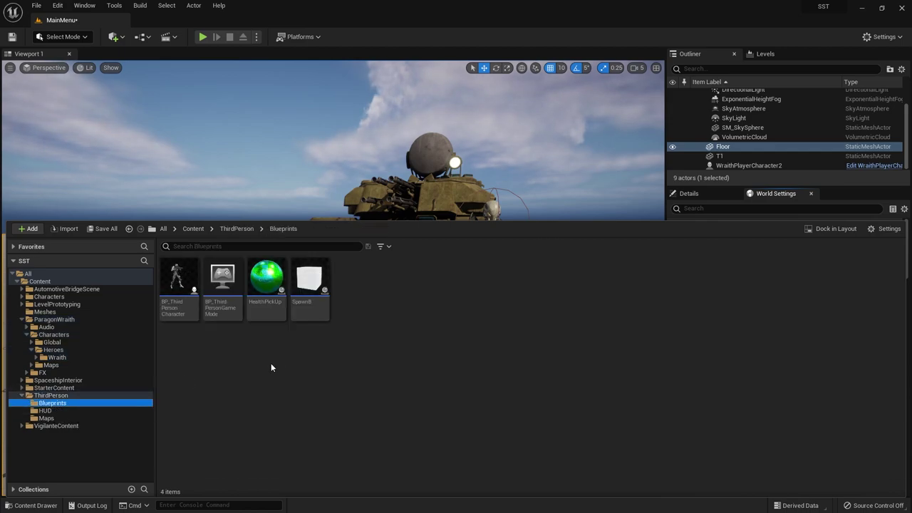
right_click(290, 354)
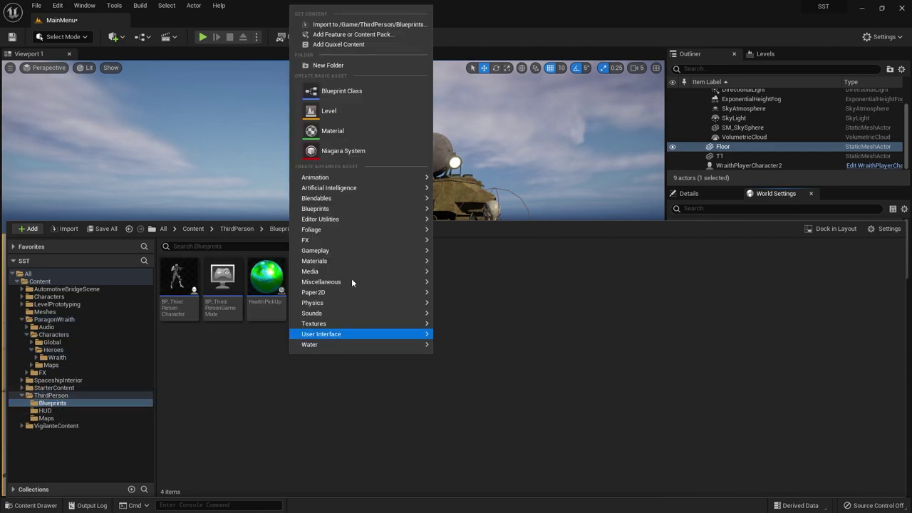
click(367, 92)
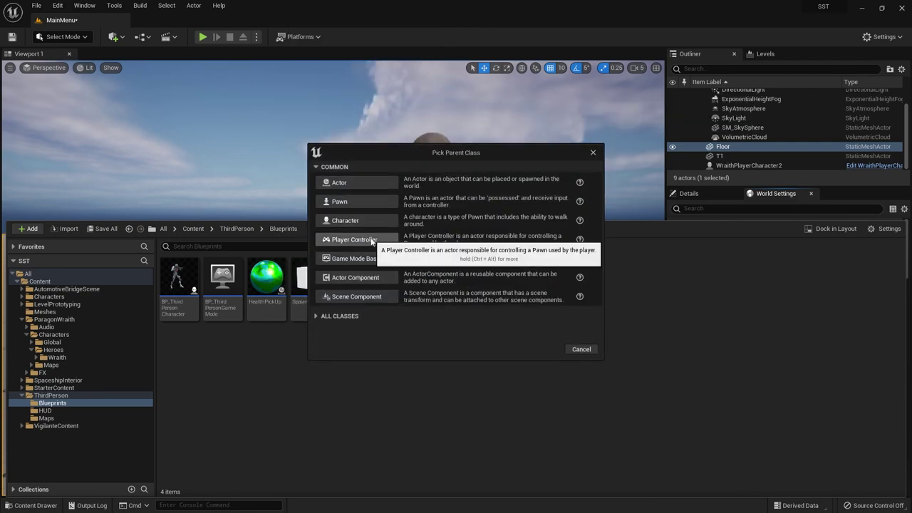
click(372, 265)
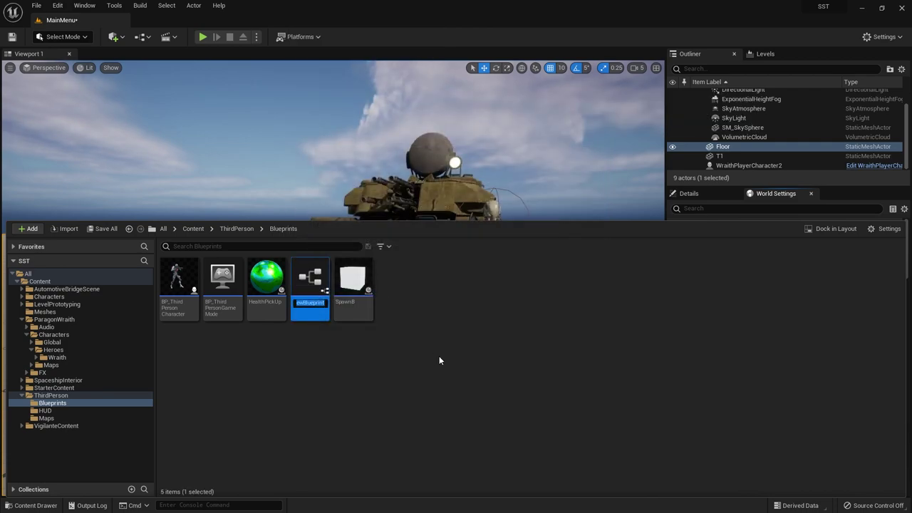
text(GM_)
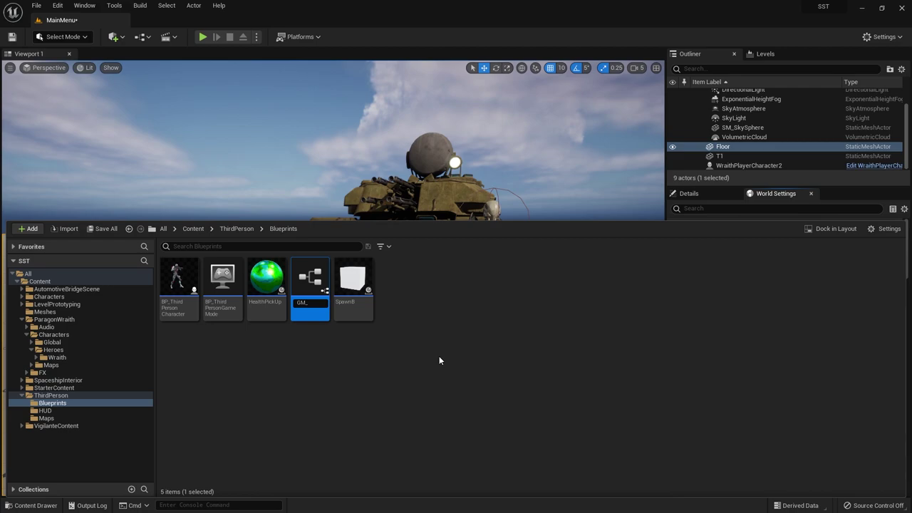
text(MainMenu)
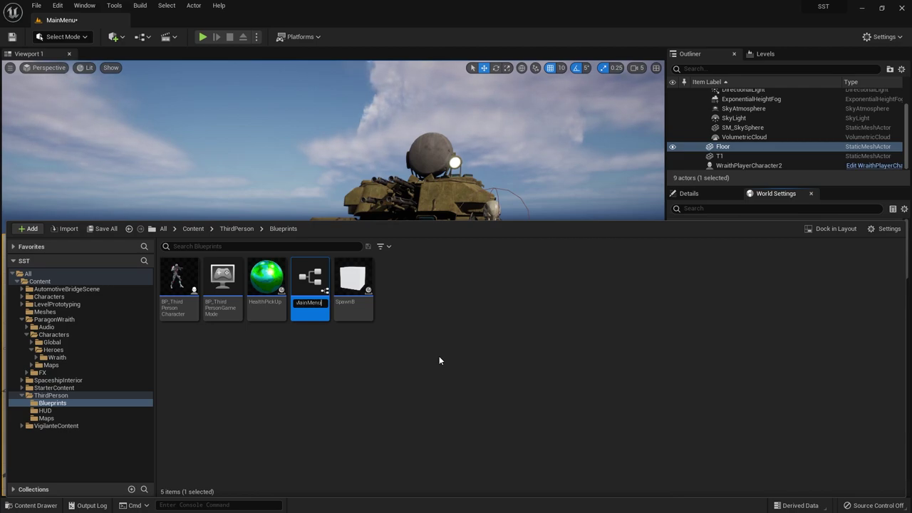
key(Return)
Save the GM_MainMenu asset and close the content drawer.
right_click(271, 266)
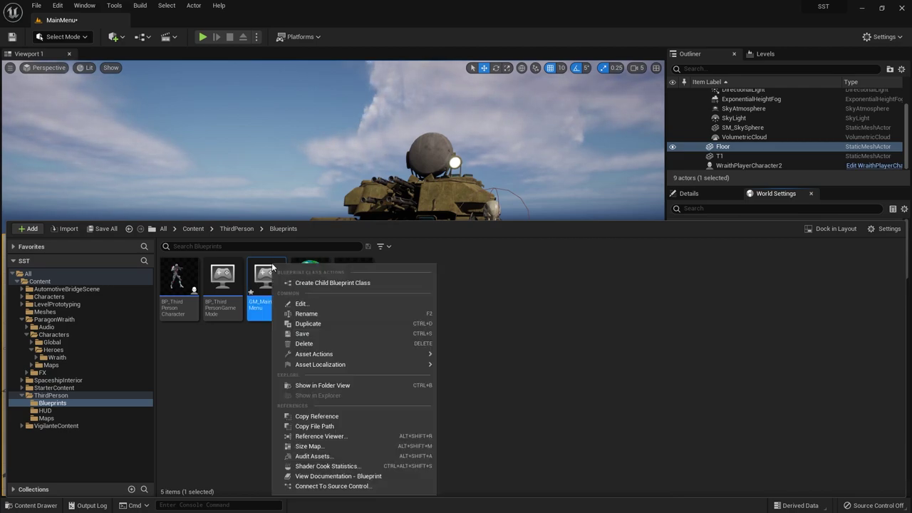
click(334, 329)
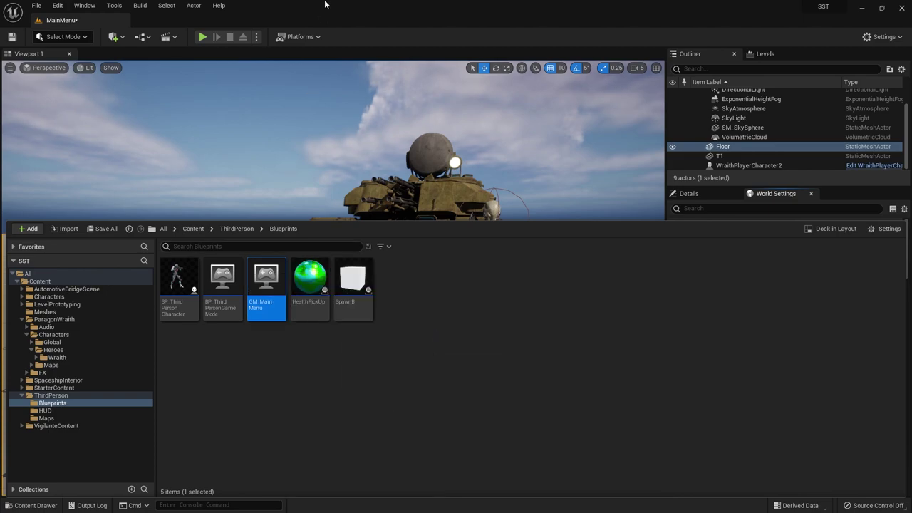
click(429, 23)
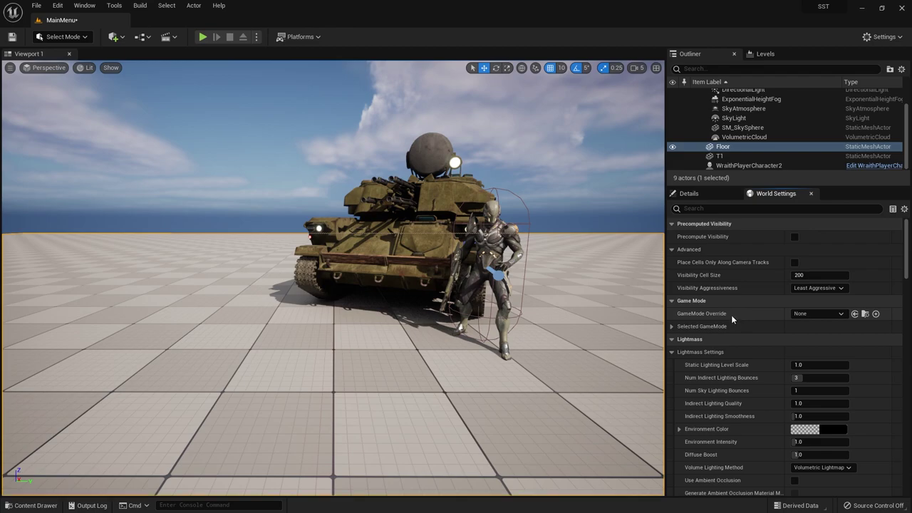
Set GameMode Override to GM_MainMenu, play-test it, then fly down to floor level facing the tank.
click(813, 318)
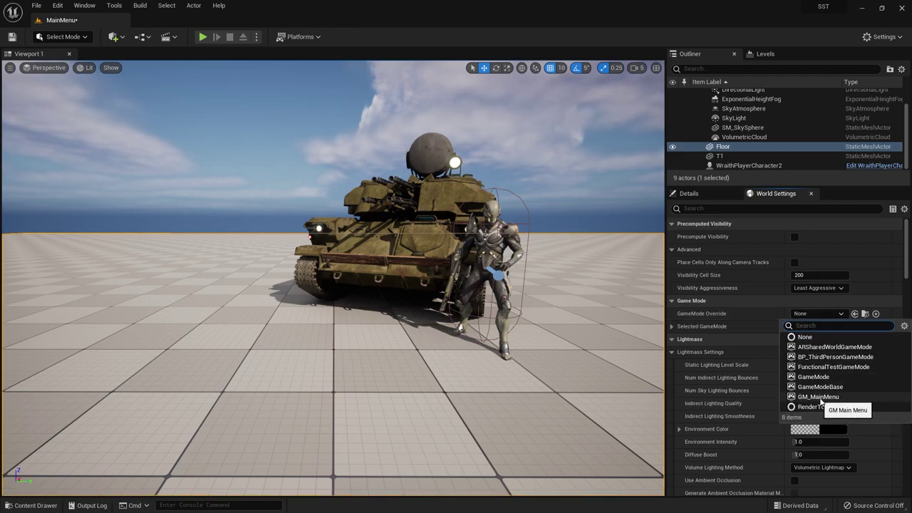
click(819, 397)
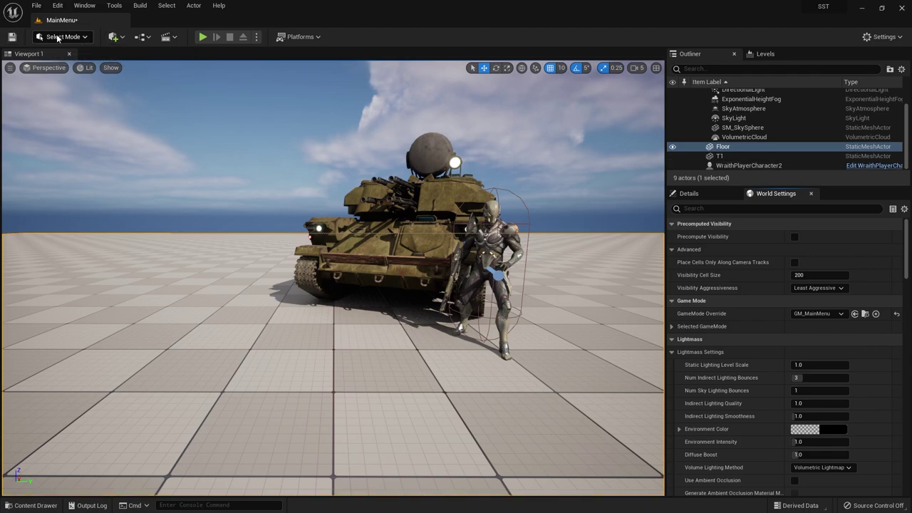
click(201, 39)
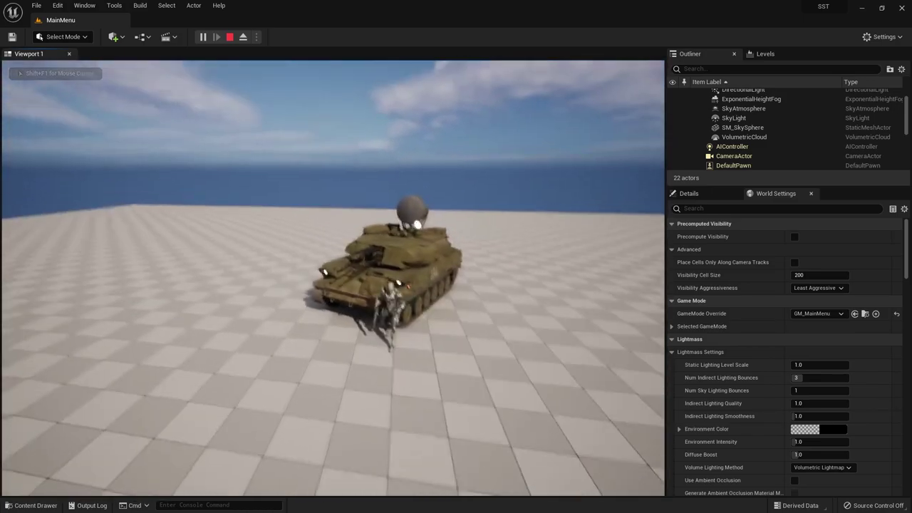
key(Escape)
right_drag(333, 278, 333, 278)
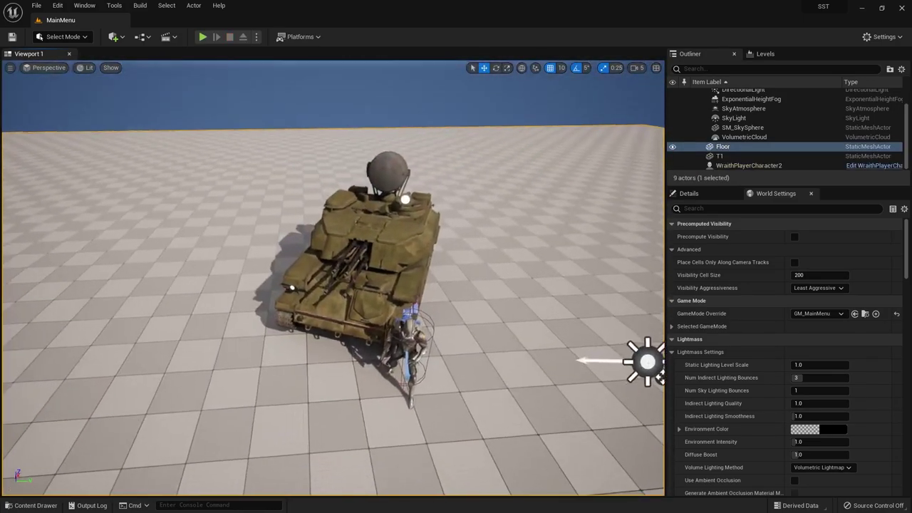
right_drag(136, 72, 135, 72)
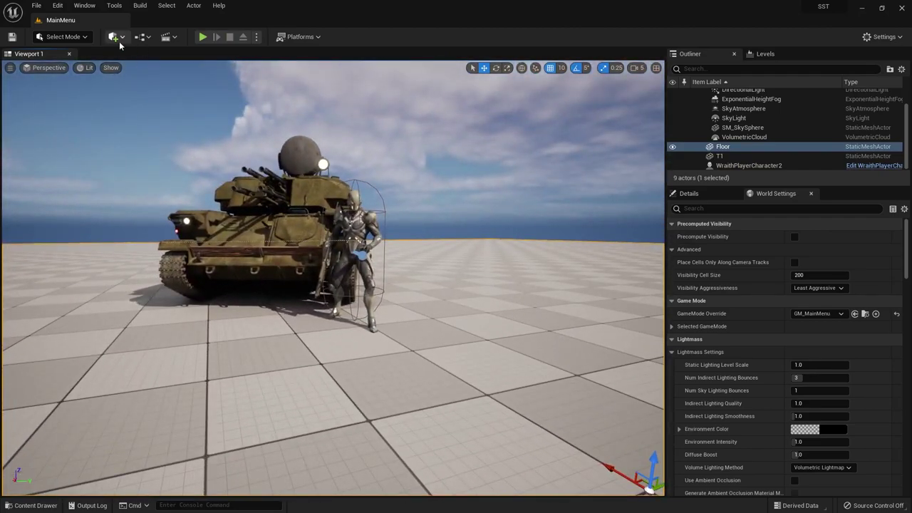
Place a Cine Camera Actor from the Cinematic quick-add list in front of the tank.
click(120, 41)
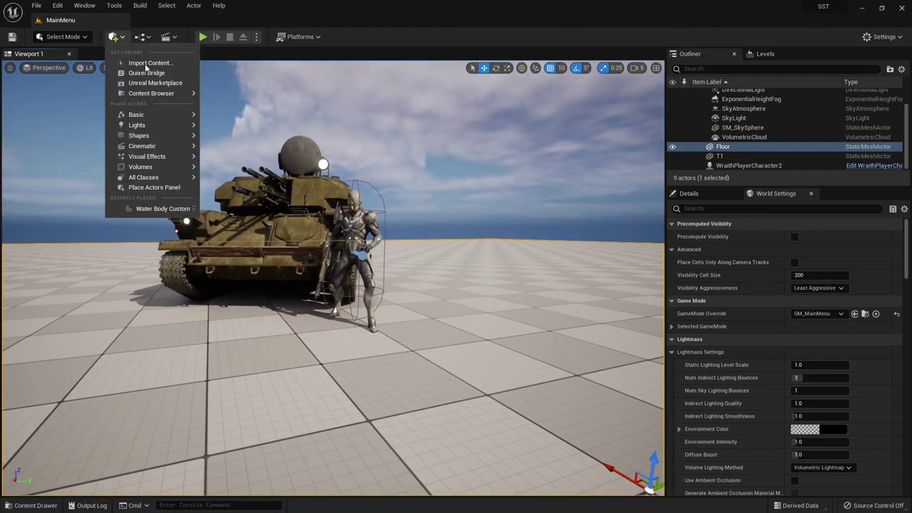
mouse_move(153, 146)
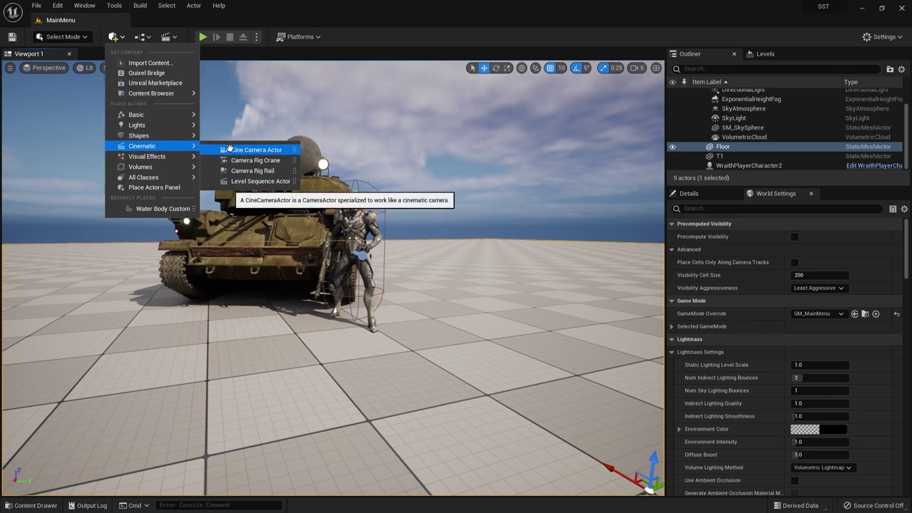
drag(243, 150, 324, 378)
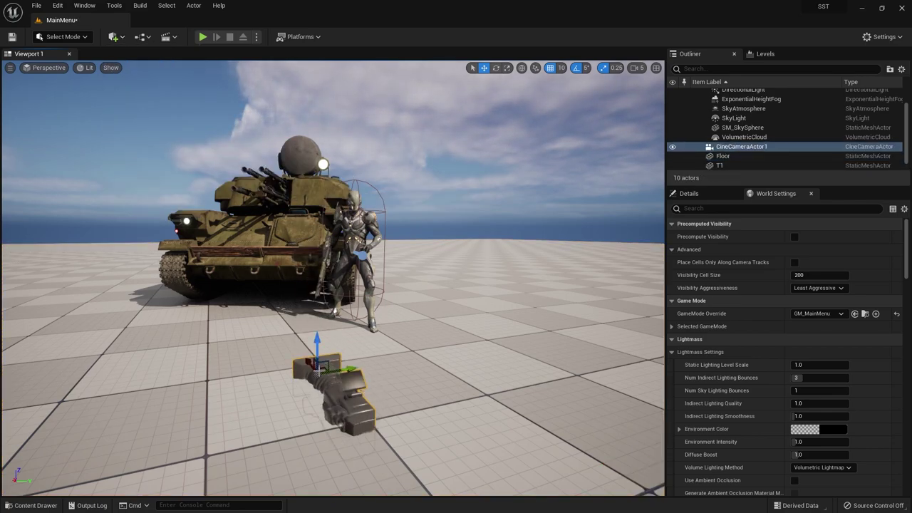
Move and raise the cine camera to frame the tank and armoured character, then focus on it.
drag(317, 343, 317, 239)
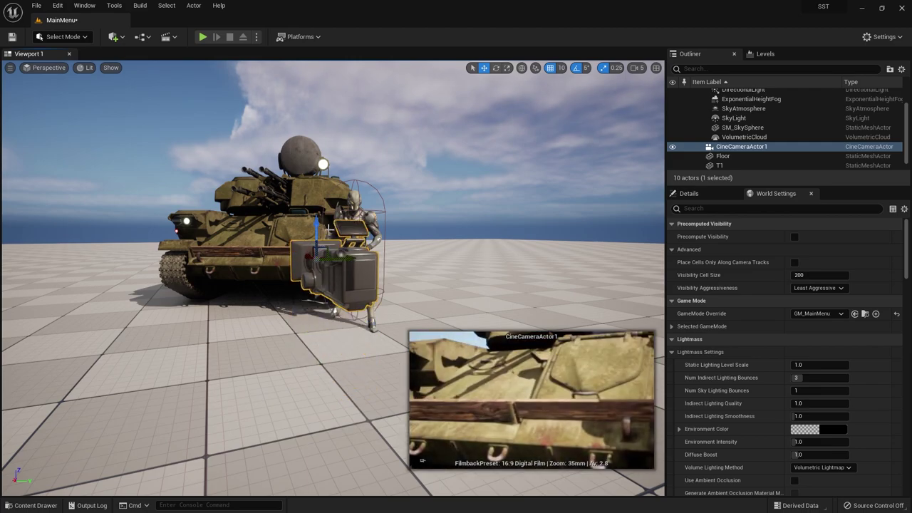
key(e)
right_drag(317, 239, 427, 238)
scroll(268, 262, down, 5)
key(w)
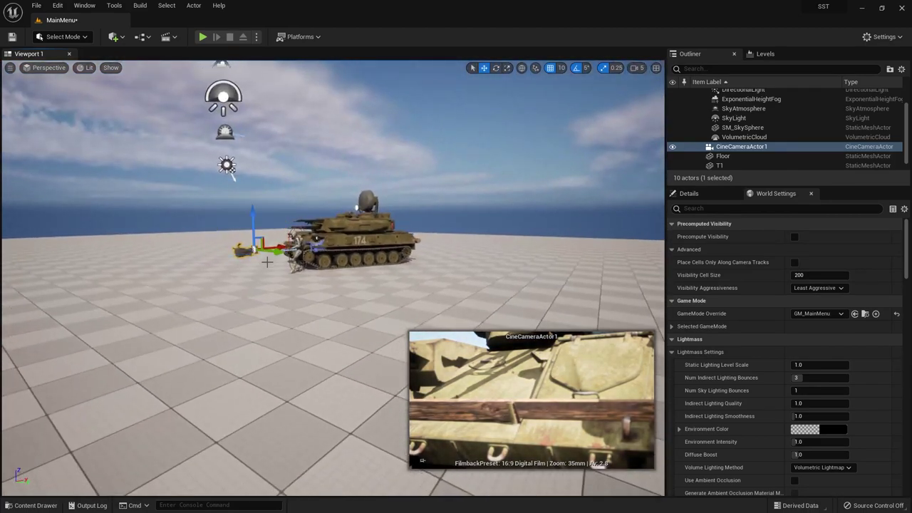
drag(279, 249, 250, 256)
key(e)
key(w)
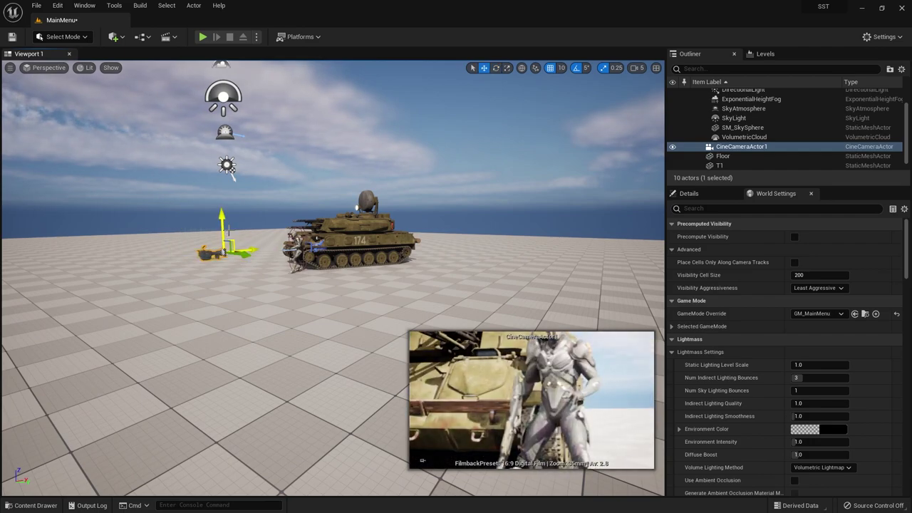
drag(221, 227, 228, 215)
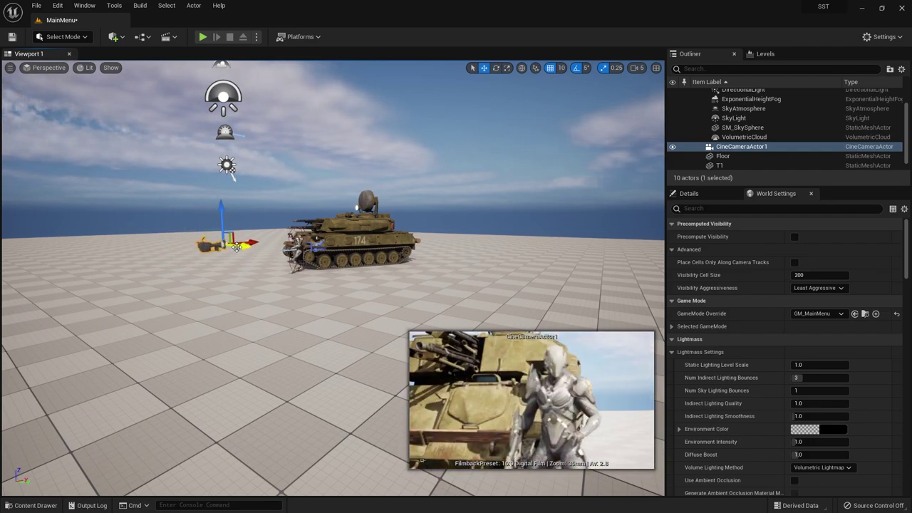
drag(236, 247, 235, 245)
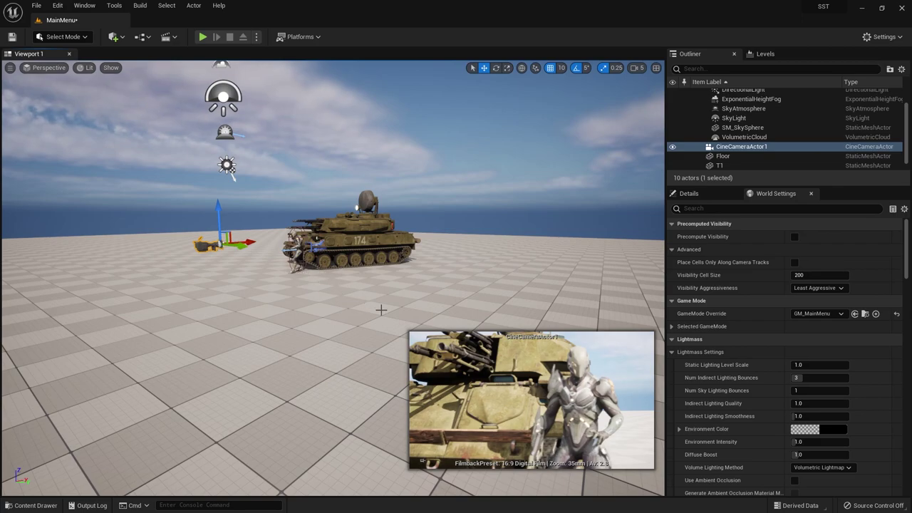
key(f)
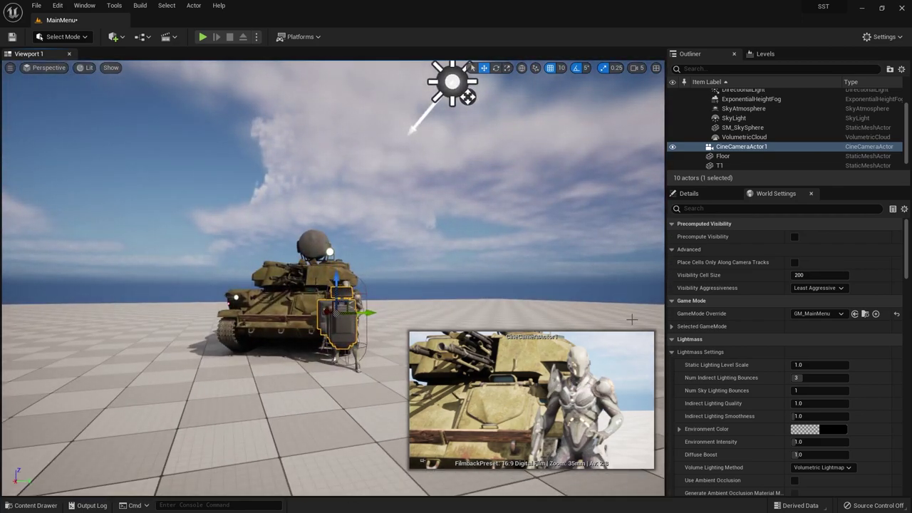
Change CineCameraActor1's Focus Method from Manual to Do Not Override.
click(688, 194)
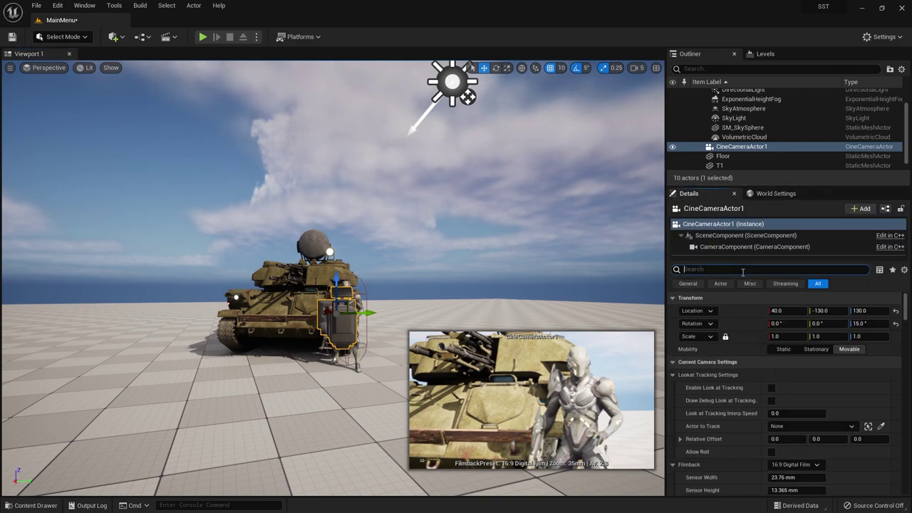
text(foc)
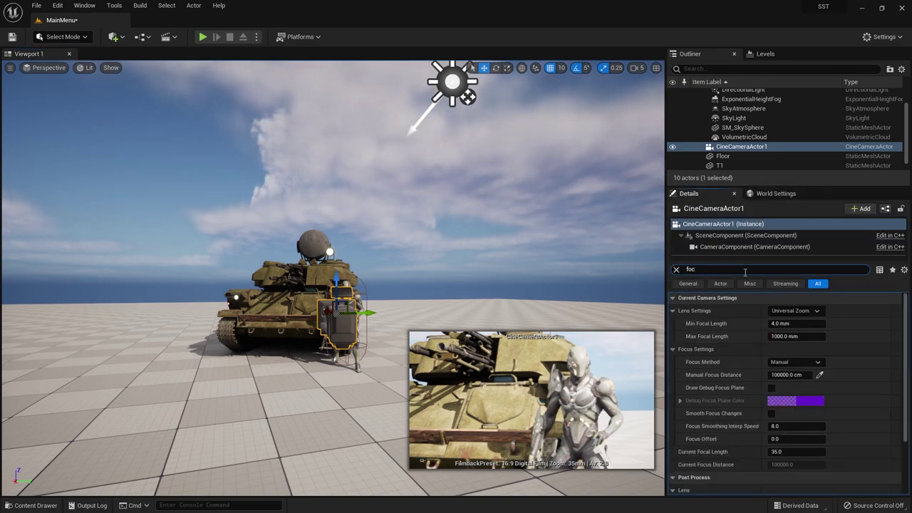
text(u)
click(792, 324)
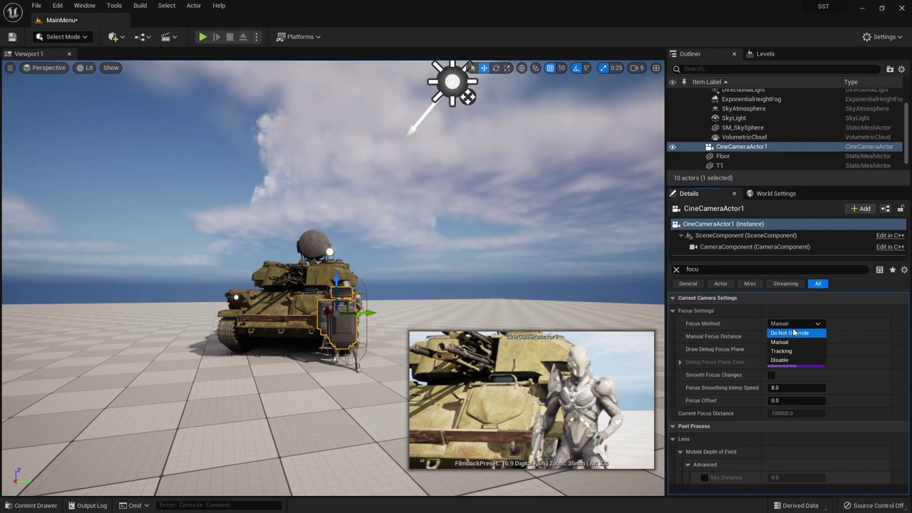
click(808, 333)
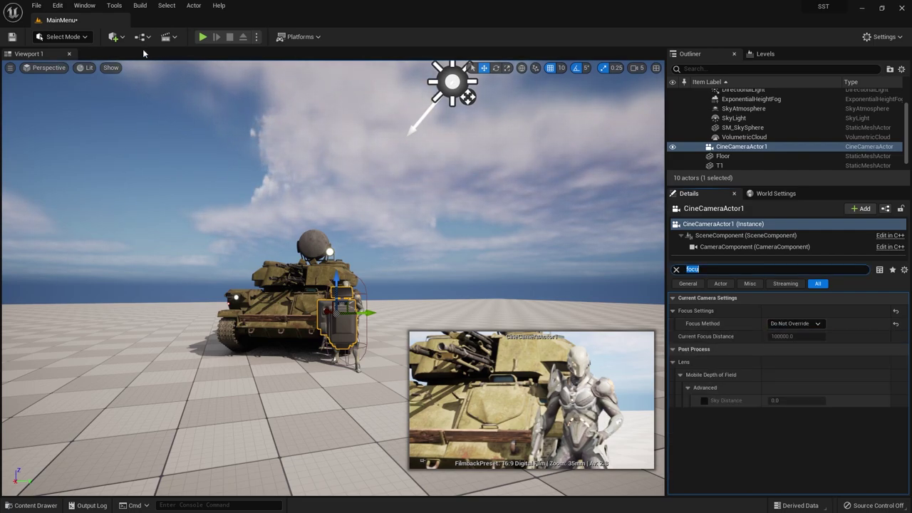
Move the cine camera closer to the tank and tilt it about 5 degrees.
right_drag(284, 302, 213, 303)
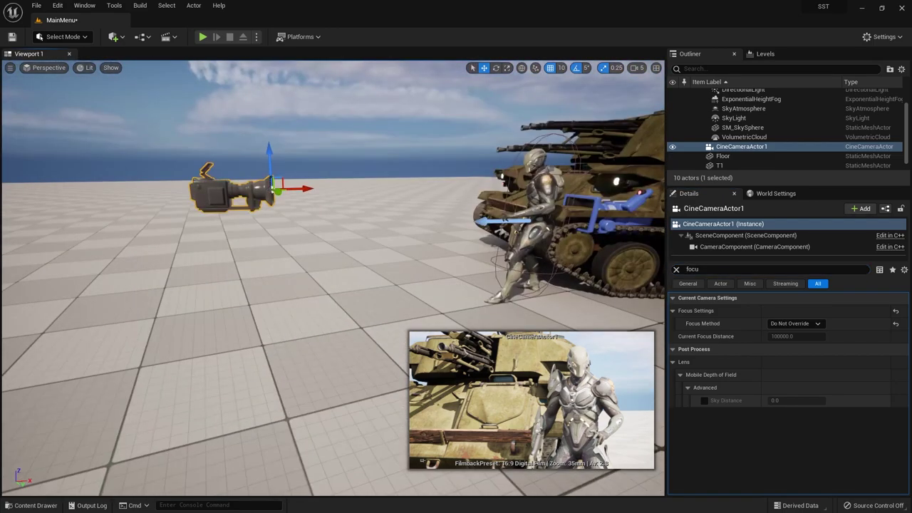
drag(307, 193, 343, 196)
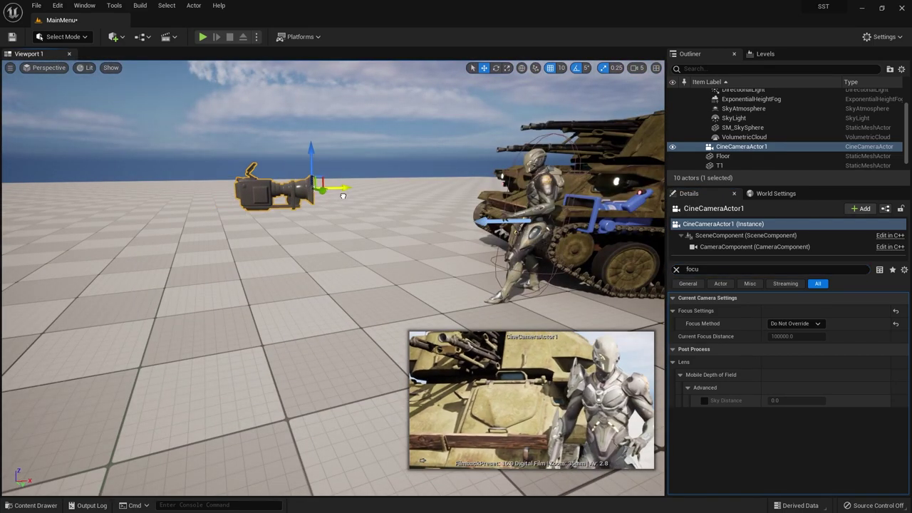
key(e)
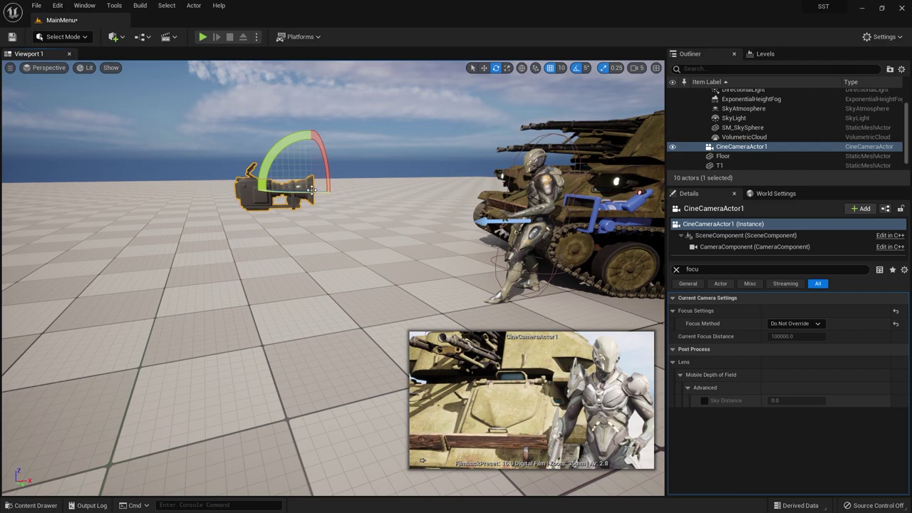
mouse_move(312, 189)
mouse_down()
mouse_move(322, 186)
mouse_move(303, 189)
mouse_up()
key(w)
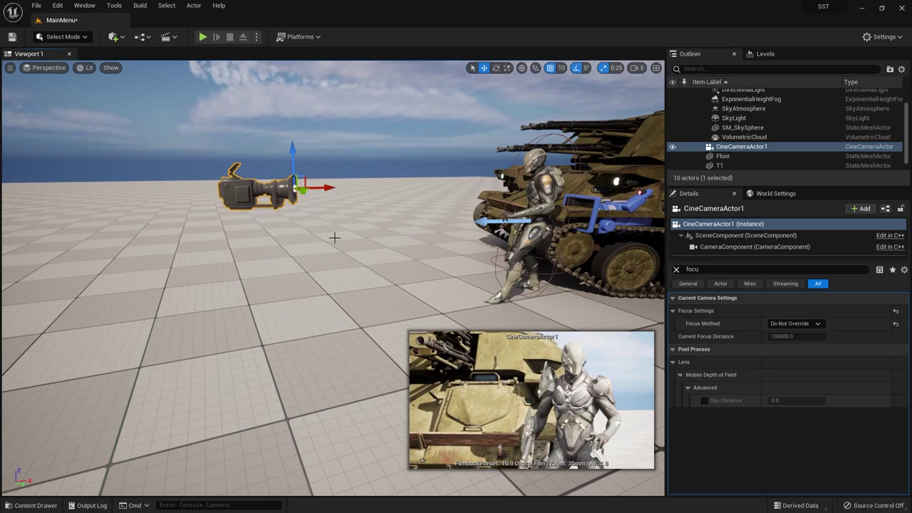
Zoom out to check the tank and cine camera, then open the Content Drawer.
scroll(334, 238, down, 3)
scroll(334, 238, down, 3)
scroll(334, 238, down, 4)
scroll(335, 238, down, 2)
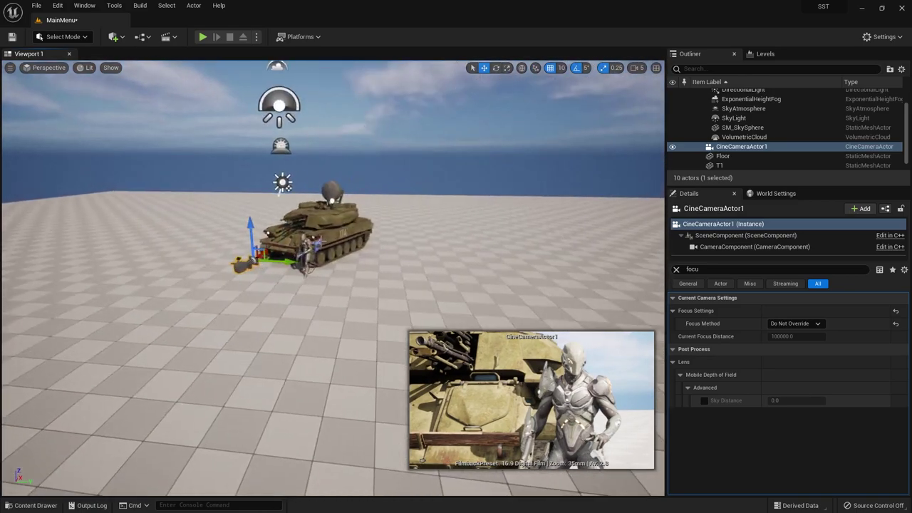
click(341, 241)
key(e)
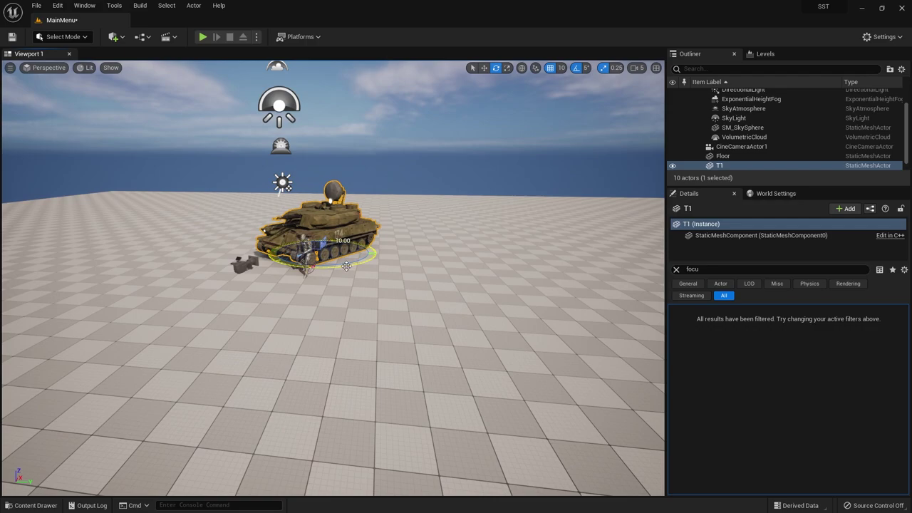
click(247, 265)
key(w)
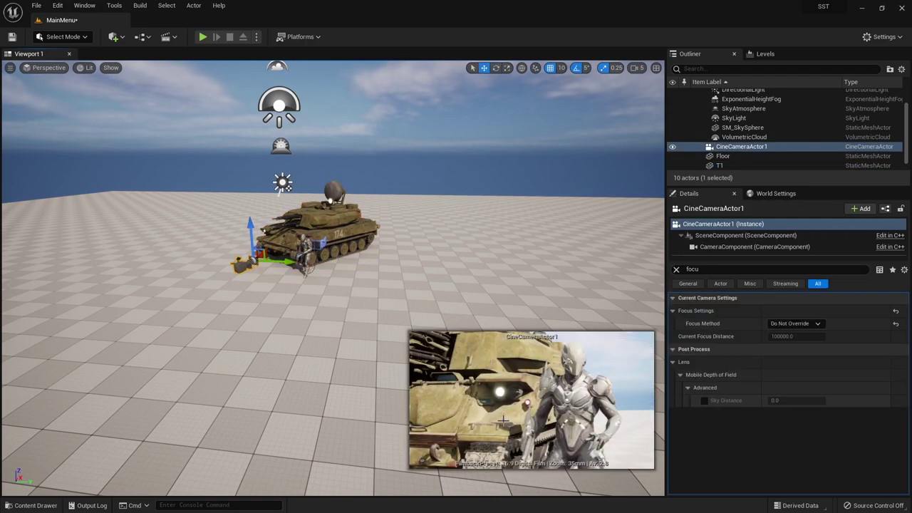
scroll(351, 269, up, 5)
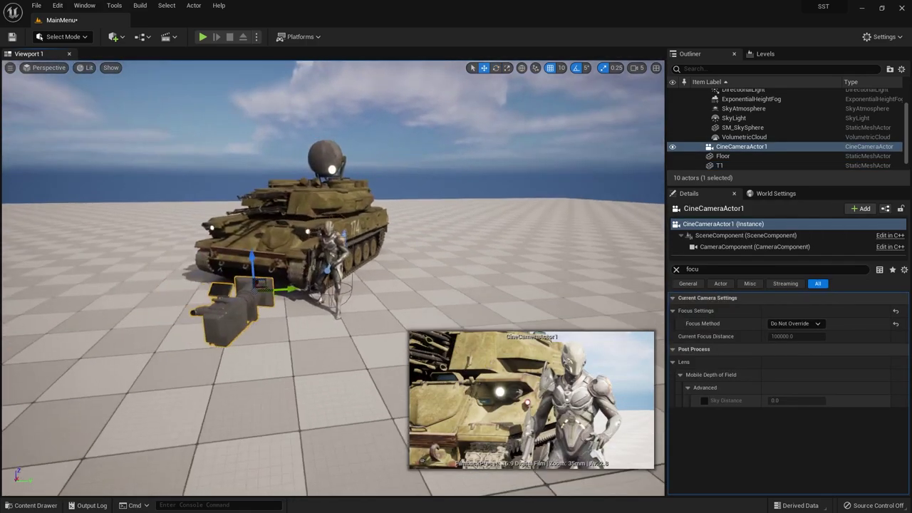
key(ctrl+space)
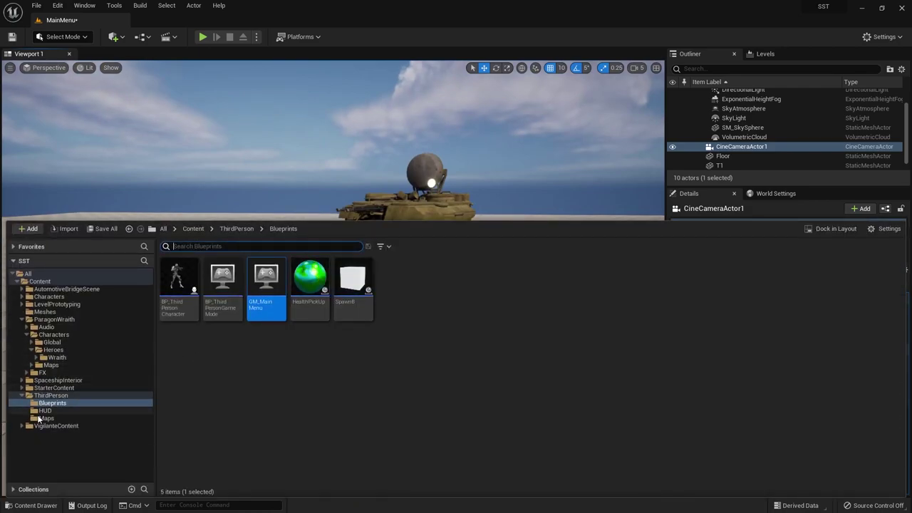
Find the smoke effect in StarterContent and drop a P_Smoke emitter in front of the tank.
click(22, 396)
click(50, 388)
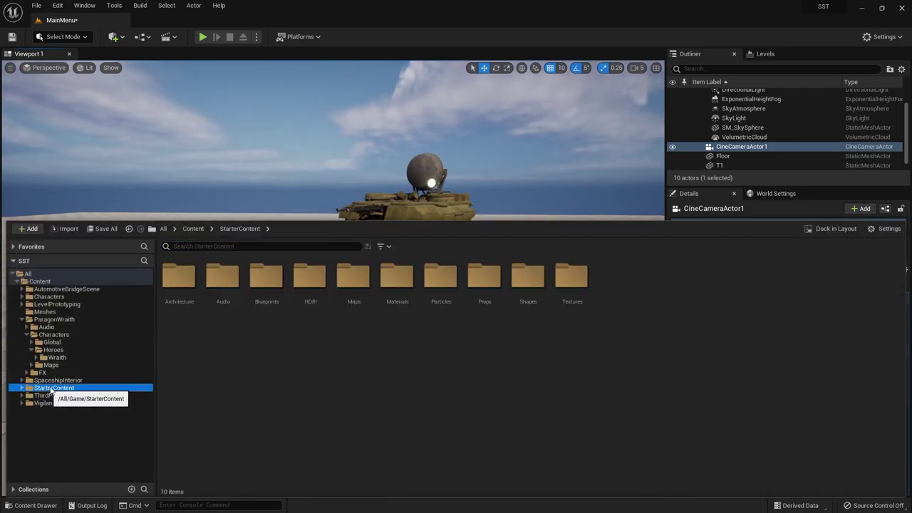
click(21, 320)
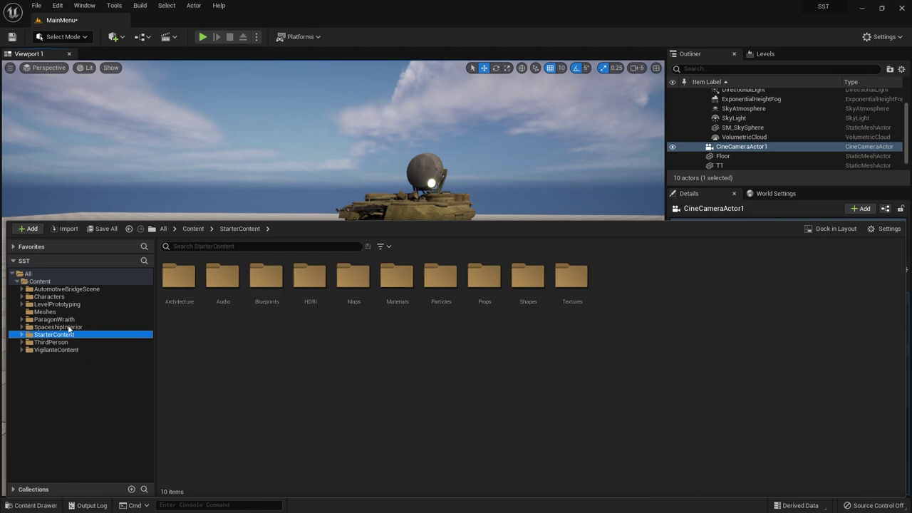
click(200, 248)
text(mo)
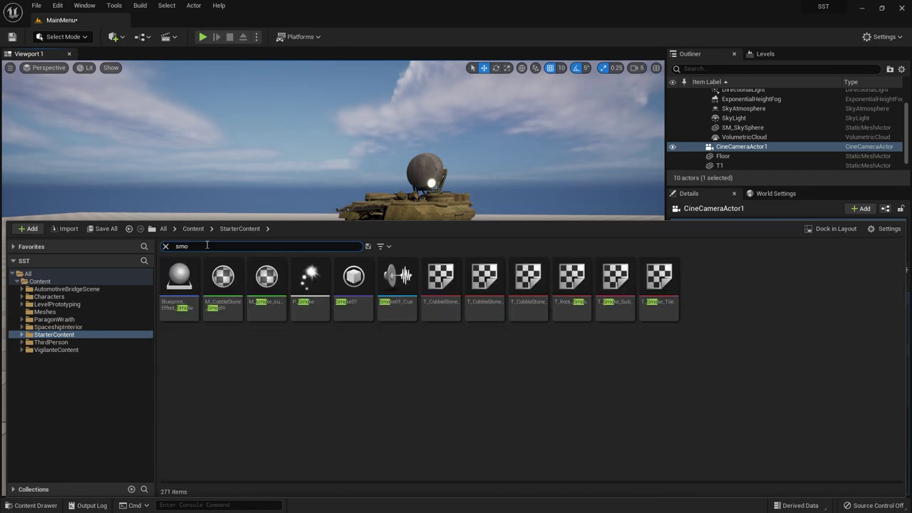
drag(302, 277, 380, 131)
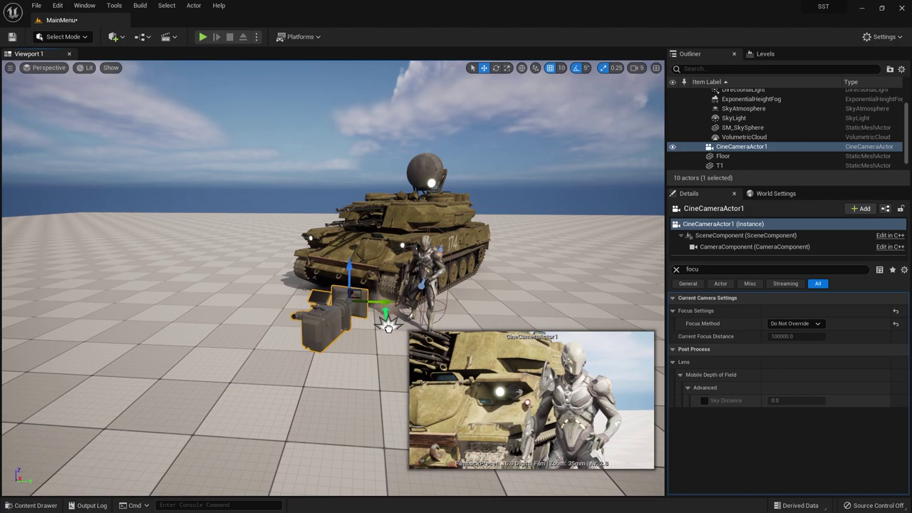
drag(388, 327, 443, 330)
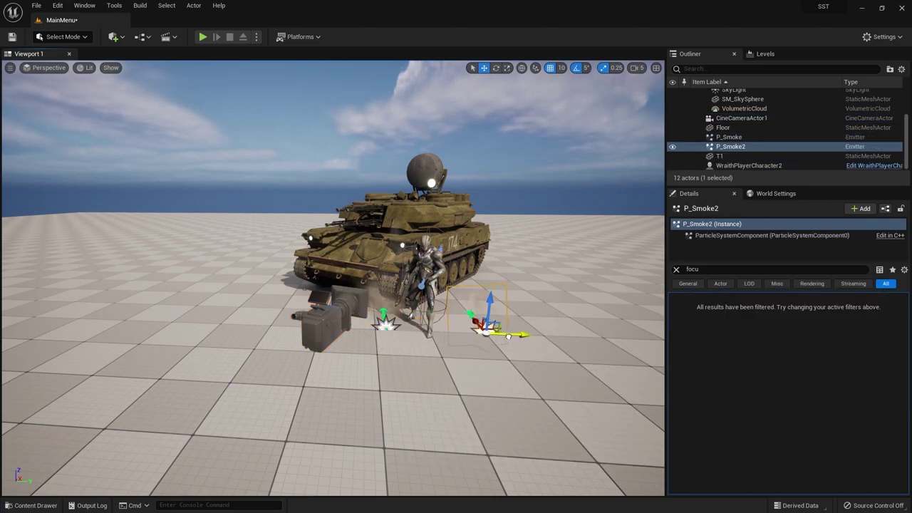
Position the P_Smoke and P_Smoke2 emitters against the tank, checking the cine camera's shot.
click(332, 317)
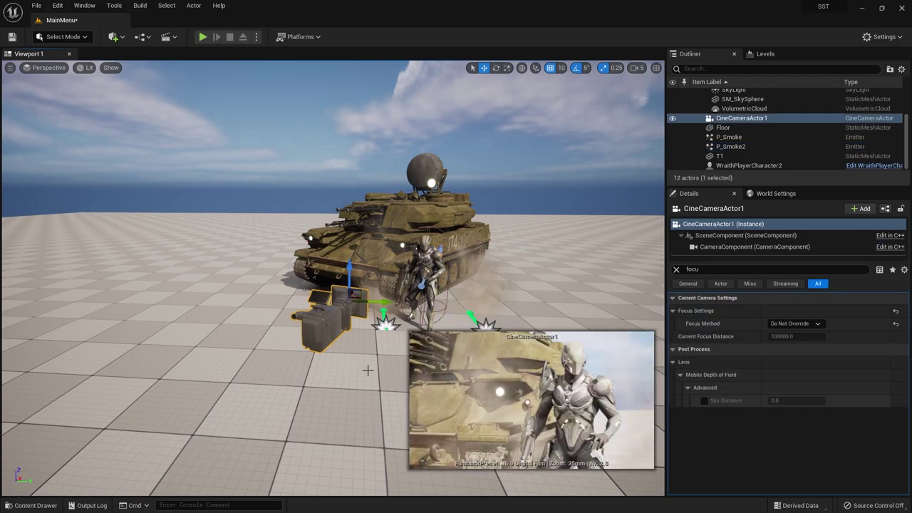
click(386, 325)
drag(407, 326, 357, 324)
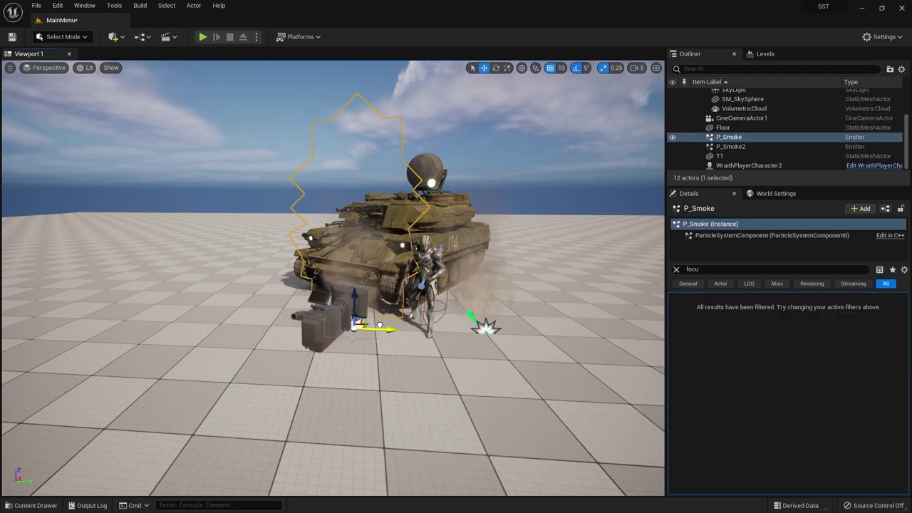
click(356, 349)
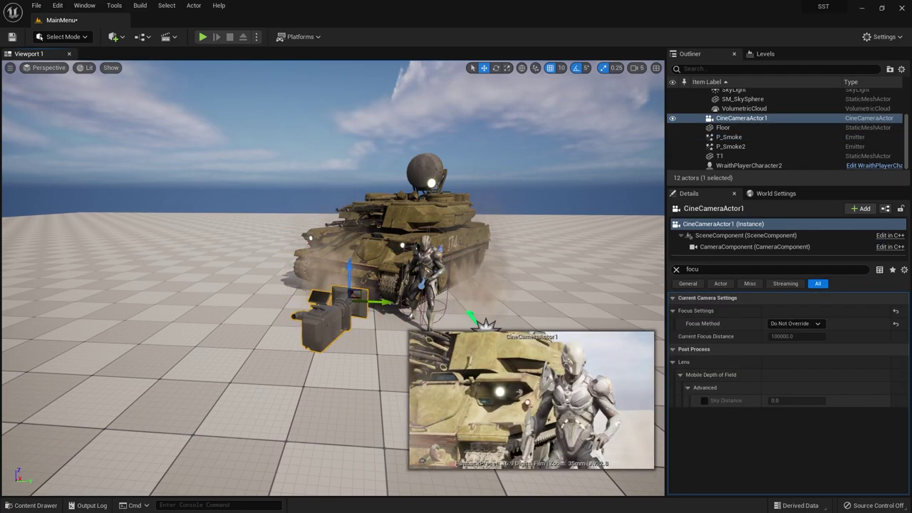
click(492, 325)
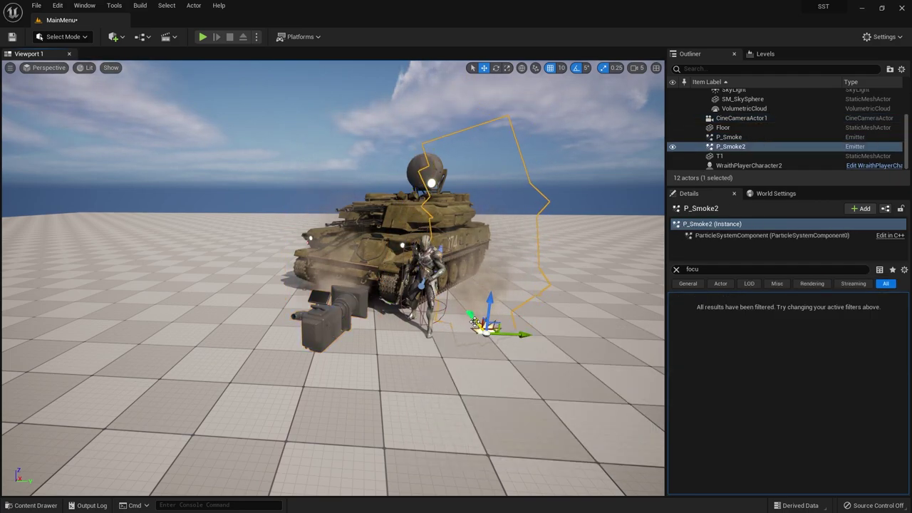
drag(474, 322, 459, 294)
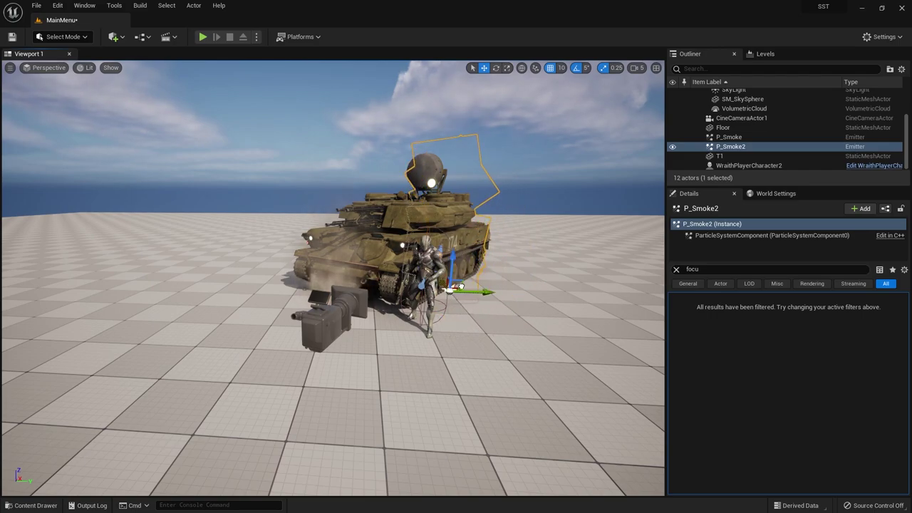
click(322, 335)
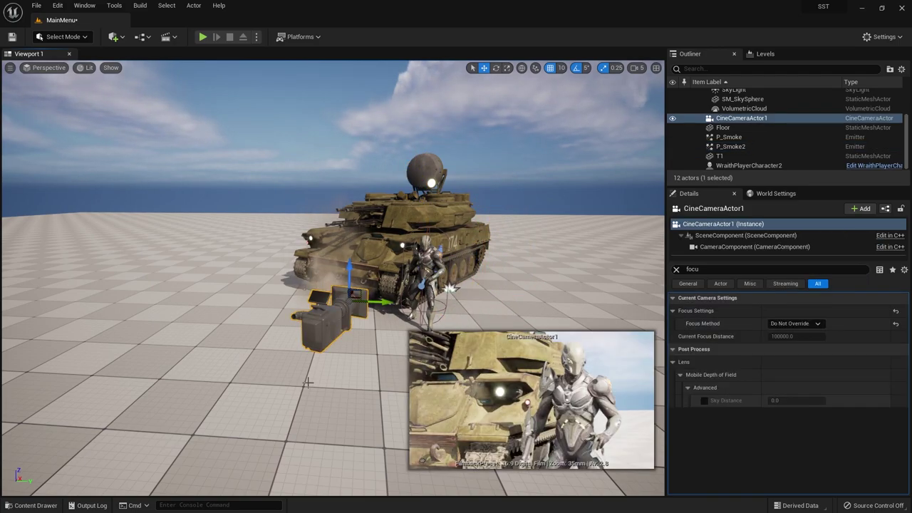
click(450, 288)
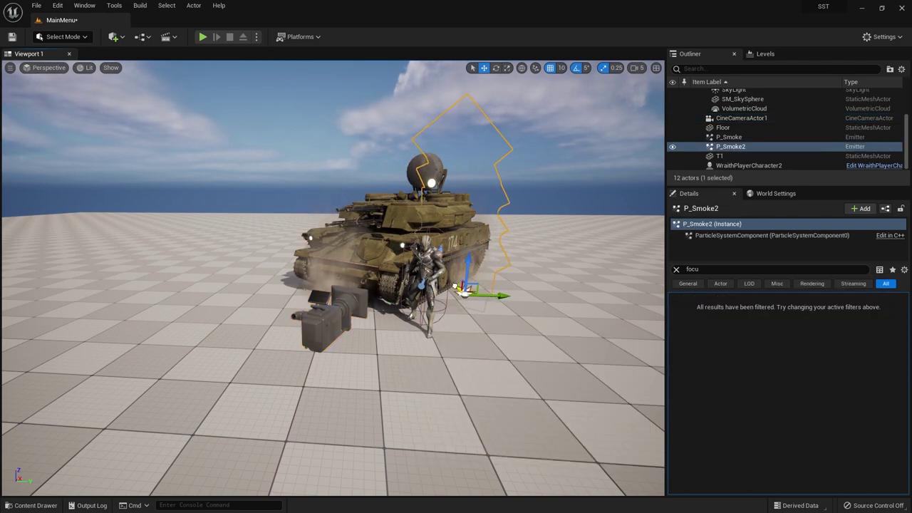
click(324, 328)
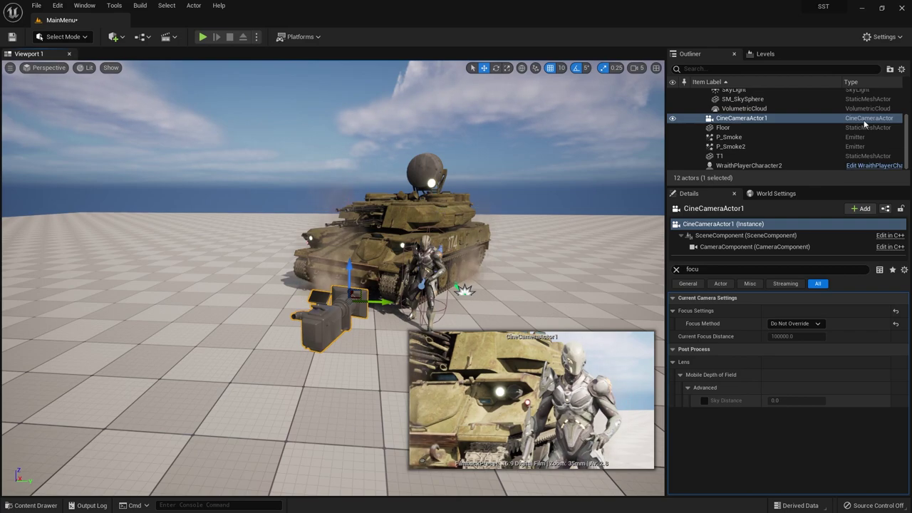
scroll(840, 132, up, 3)
click(770, 105)
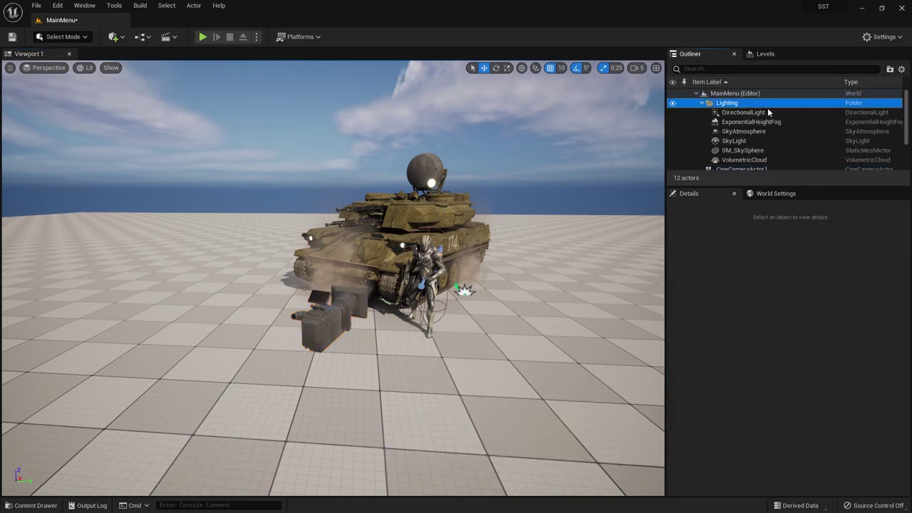
Rotate the DirectionalLight to a warm sunset angle.
click(744, 112)
key(f)
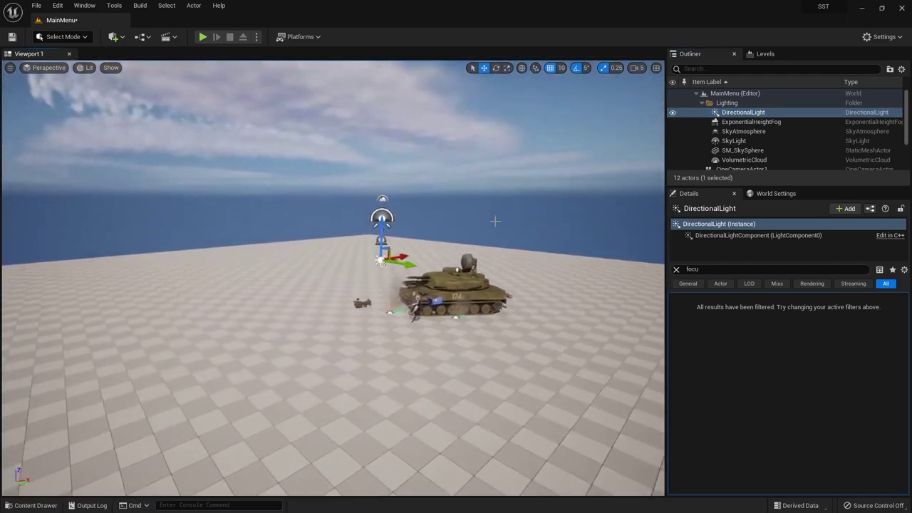
key(e)
mouse_move(345, 266)
mouse_down()
mouse_move(356, 233)
mouse_move(357, 325)
mouse_up()
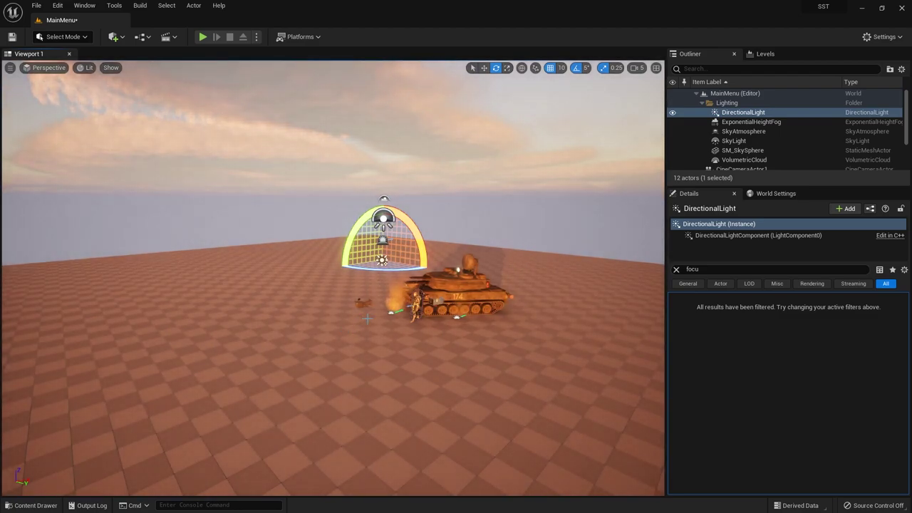
Frame the cine camera in view, then select the floor's static mesh component.
click(368, 302)
key(w)
key(f)
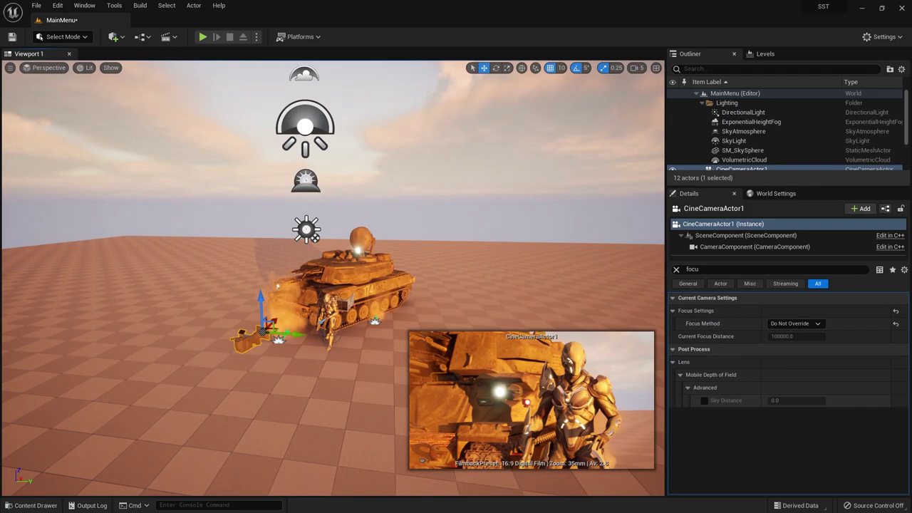
click(456, 302)
click(478, 294)
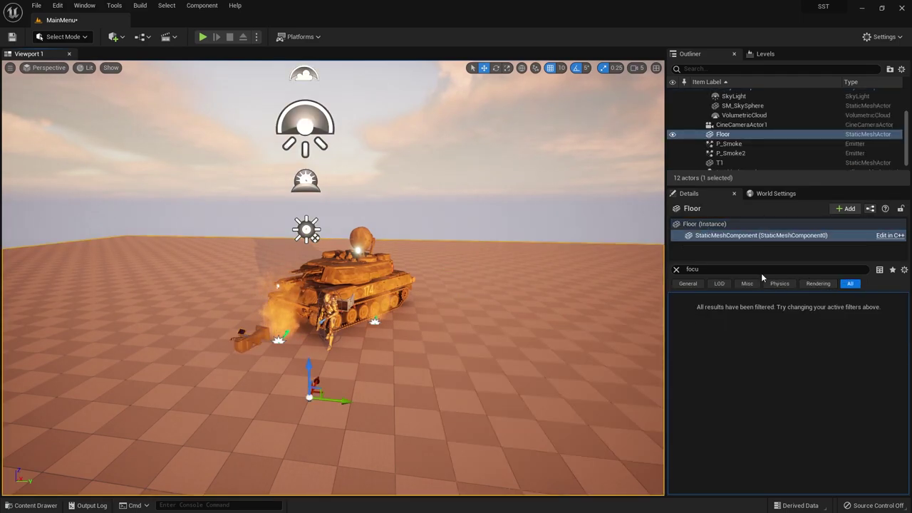
Assign M_Door to the floor's Element 0 material in place of MI_ProcGrid.
click(676, 270)
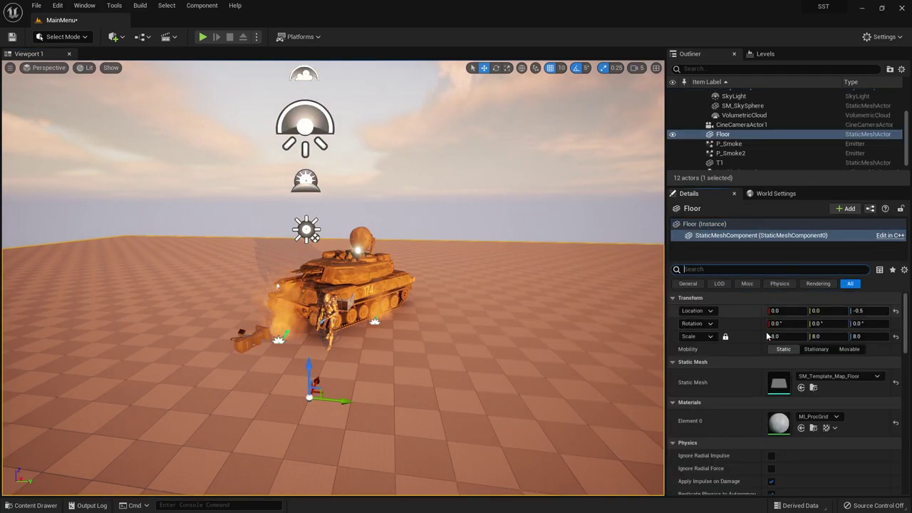
click(820, 417)
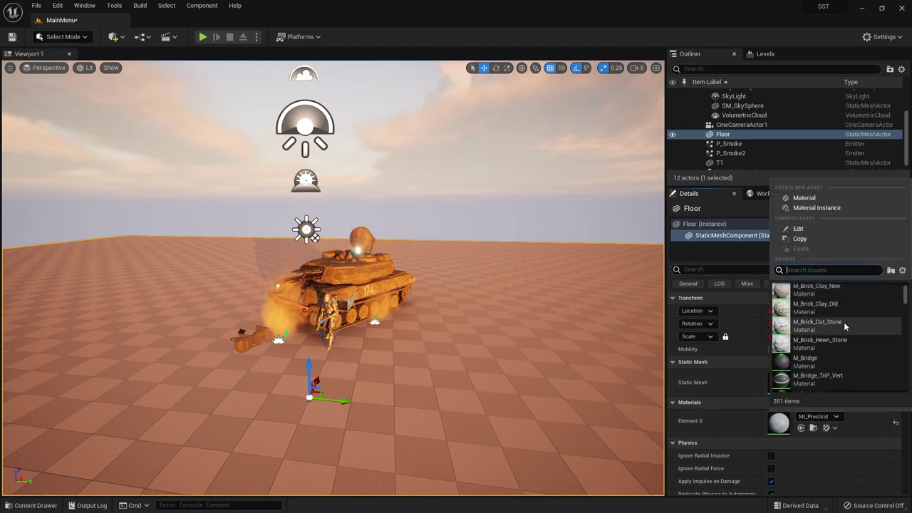
scroll(844, 322, down, 2)
scroll(828, 326, down, 2)
scroll(818, 344, down, 2)
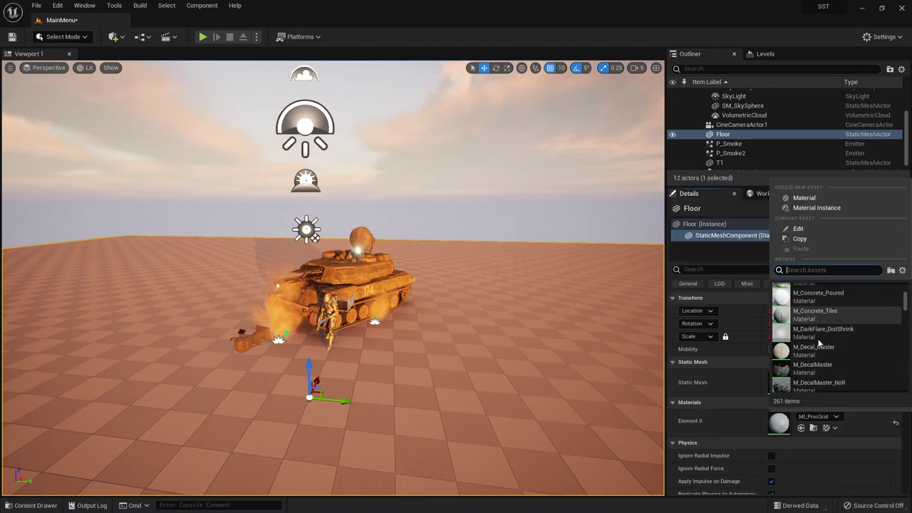
scroll(818, 344, down, 2)
scroll(816, 335, down, 2)
click(816, 325)
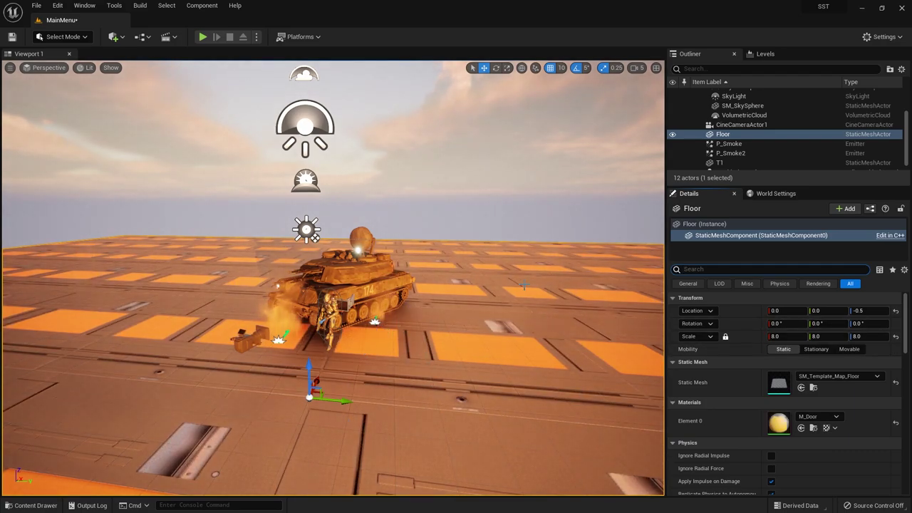
click(246, 339)
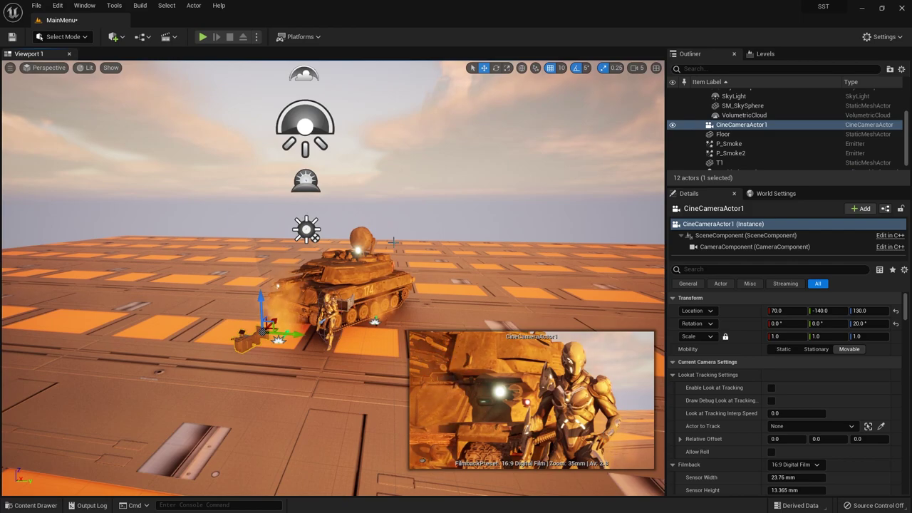
Re-angle the DirectionalLight to brighten the sunset sky.
scroll(726, 145, up, 2)
click(757, 99)
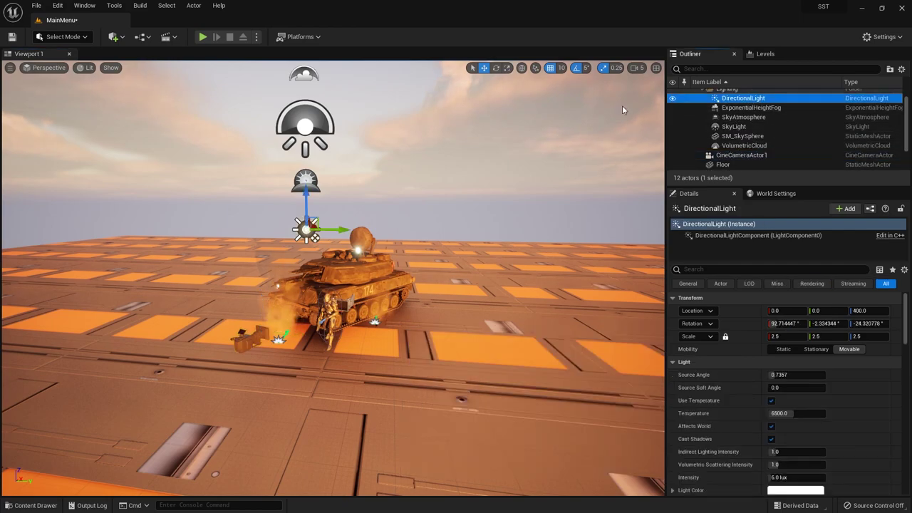
key(e)
drag(352, 209, 325, 359)
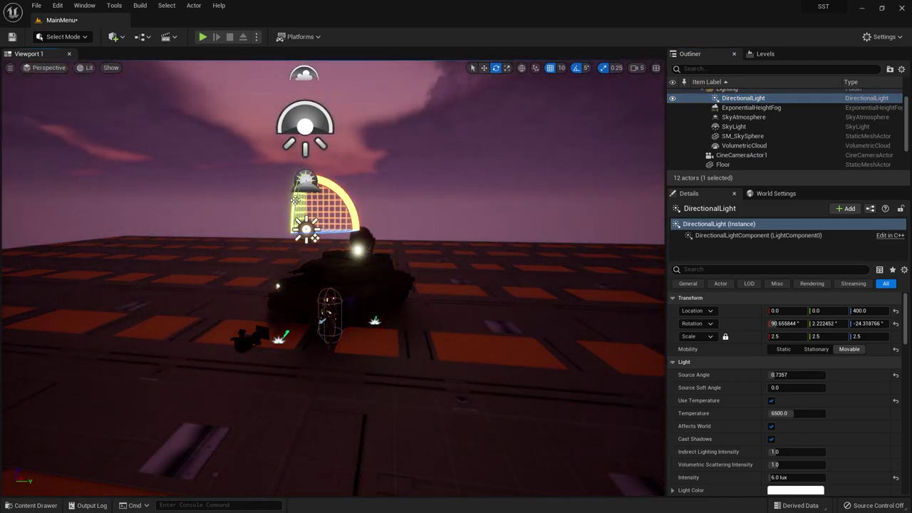
drag(295, 200, 524, 199)
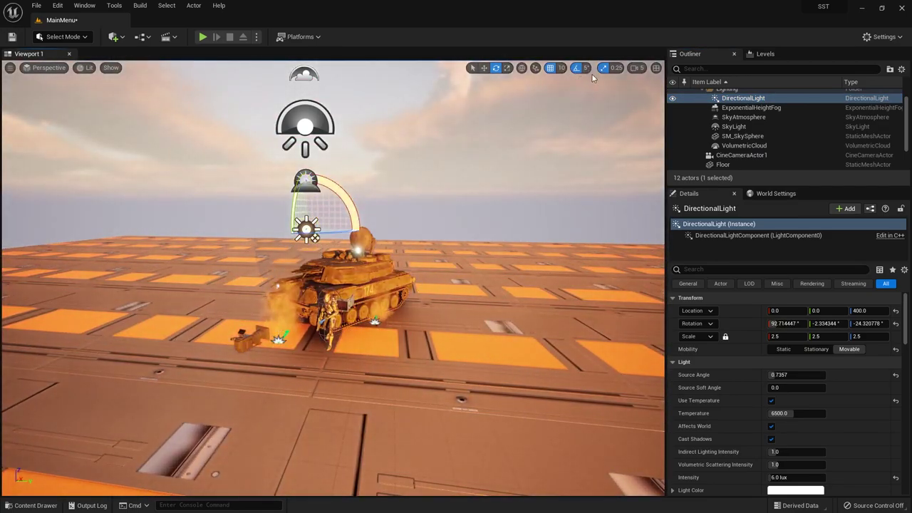
Select the cine camera and start a play-in-editor test of MainMenu.
right_drag(568, 106, 470, 411)
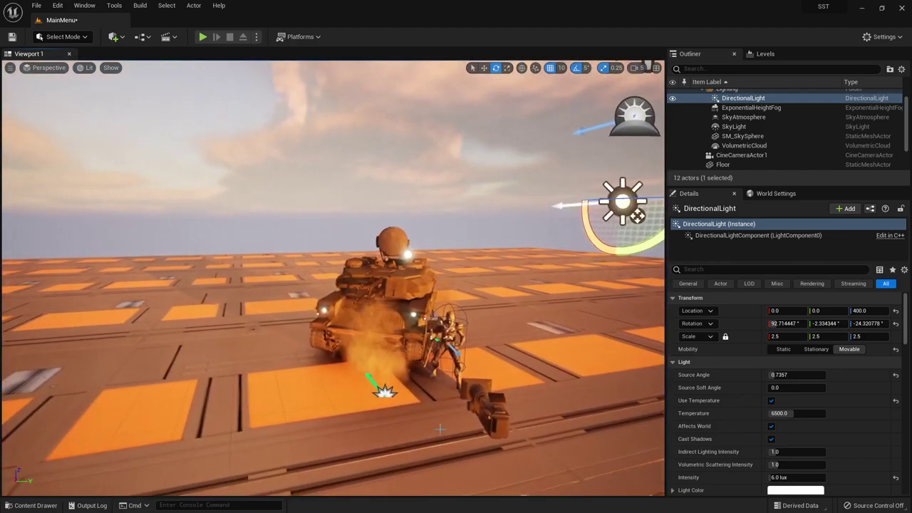
click(471, 411)
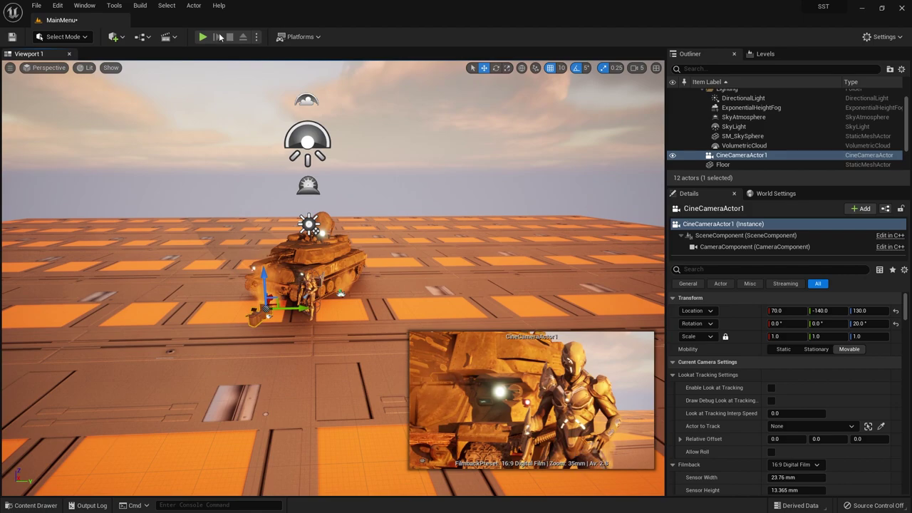
click(201, 38)
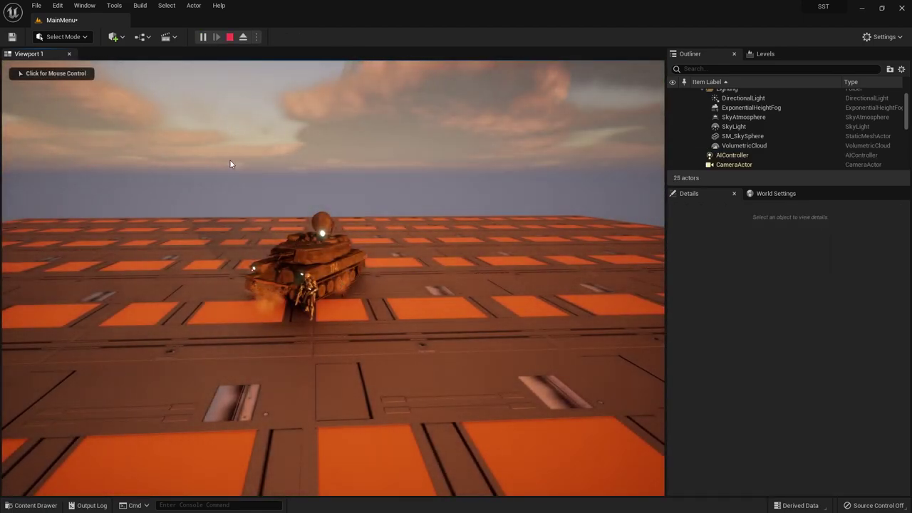
Stop the play session and open the MainMenu Level Blueprint from the Blueprints menu.
click(229, 37)
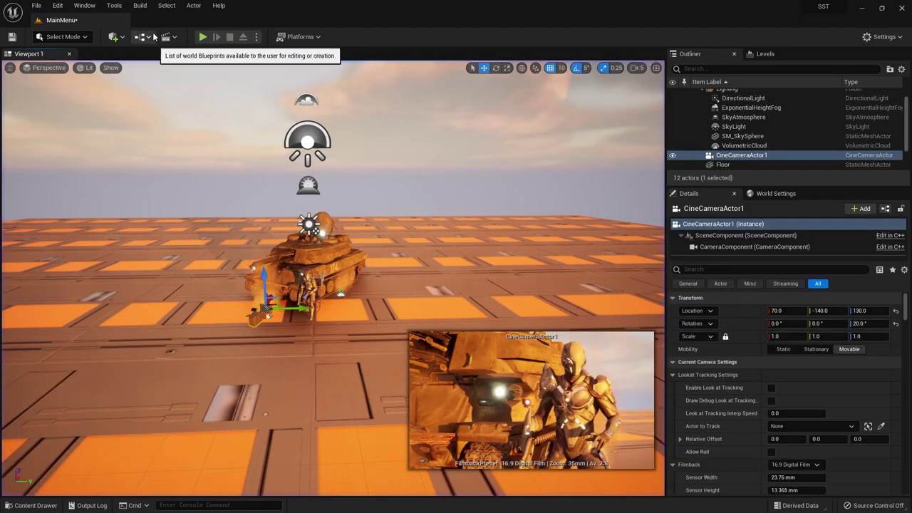
click(142, 37)
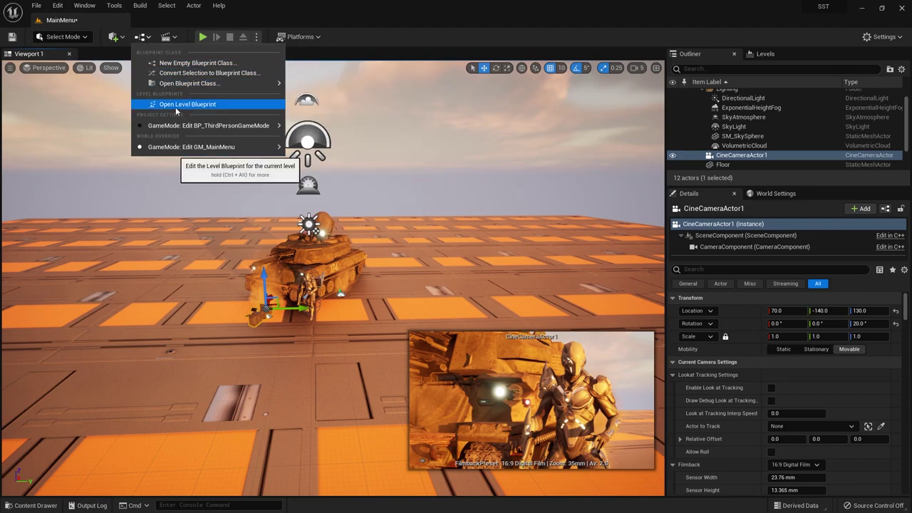
click(141, 37)
click(142, 37)
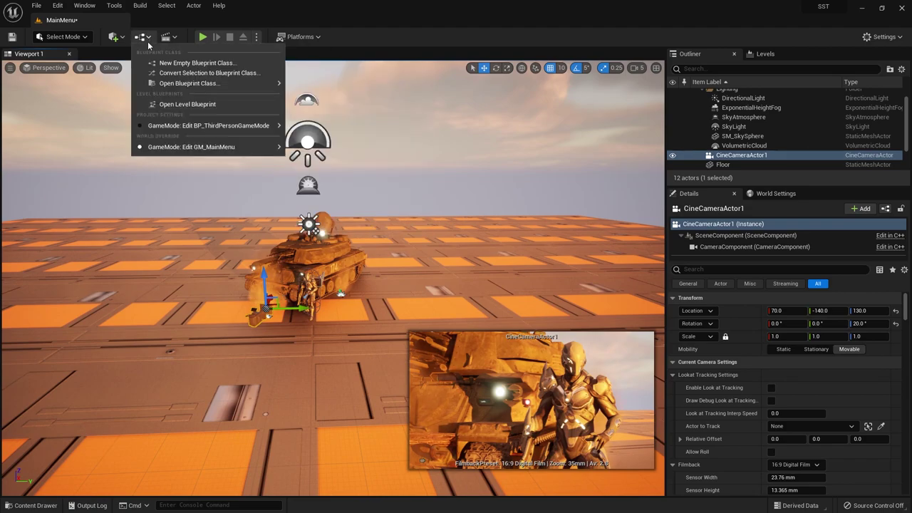
click(178, 105)
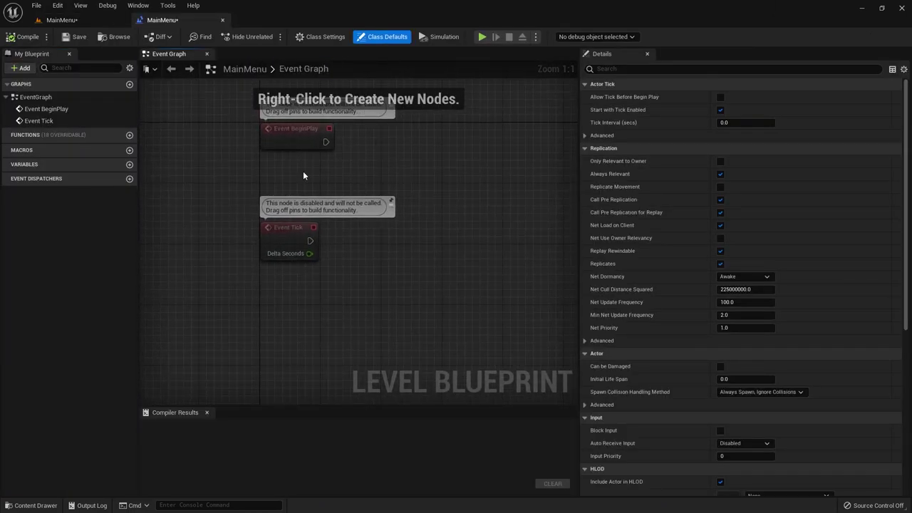
Frame the cine camera in the level view, then return to the Event Graph.
click(85, 20)
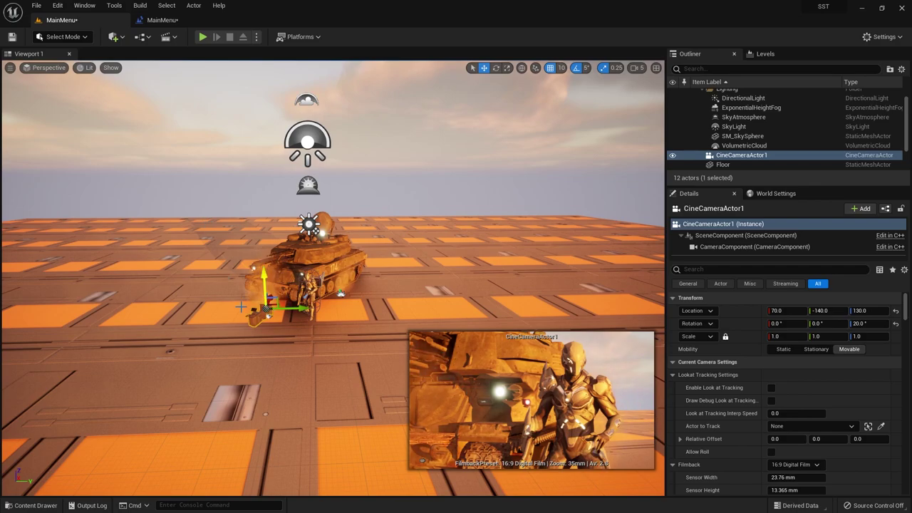
key(f)
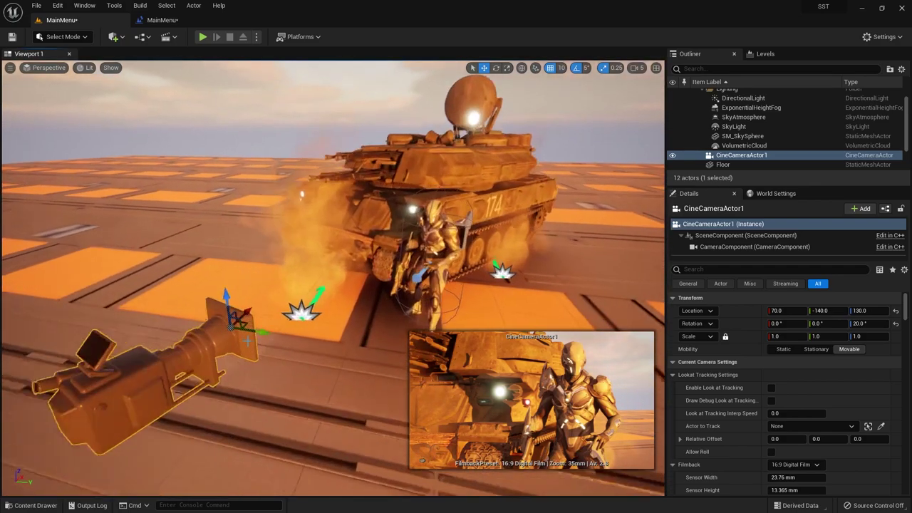
scroll(332, 278, down, 5)
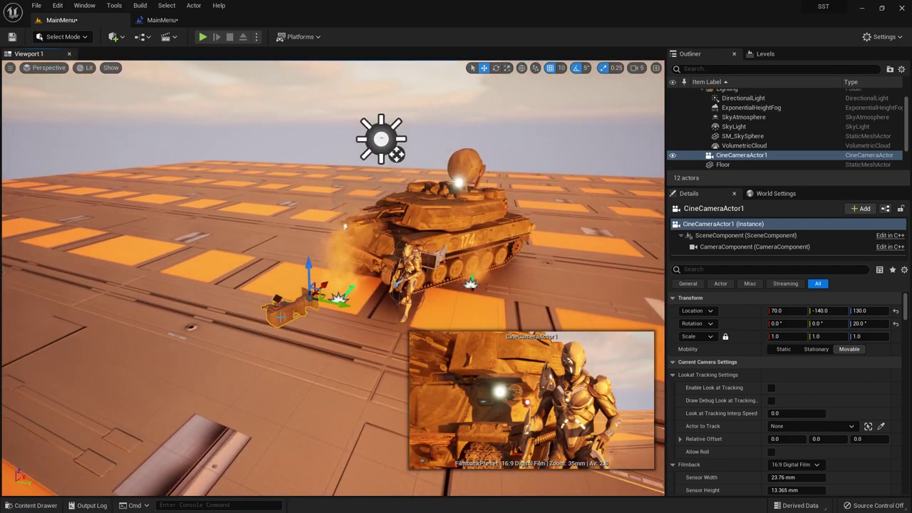
click(163, 20)
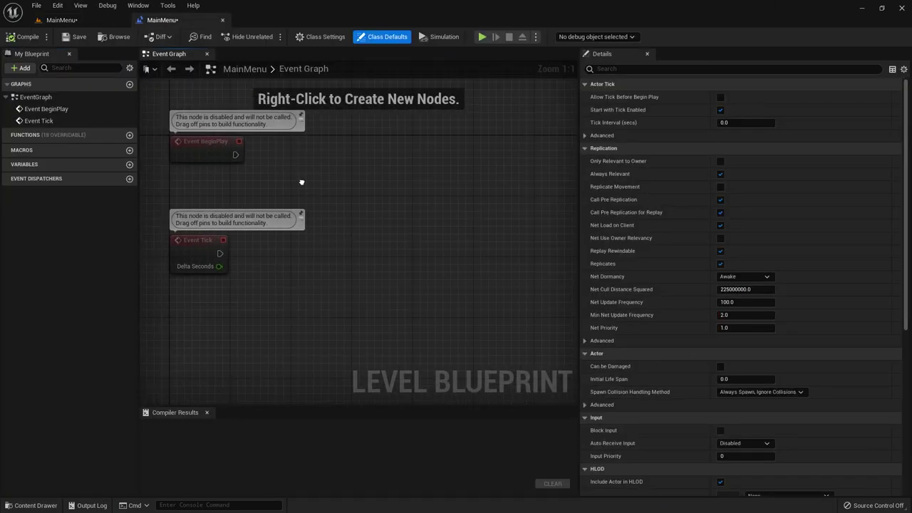
Add a CineCameraActor1 reference and a Get Player Controller node beside Event BeginPlay.
right_click(363, 154)
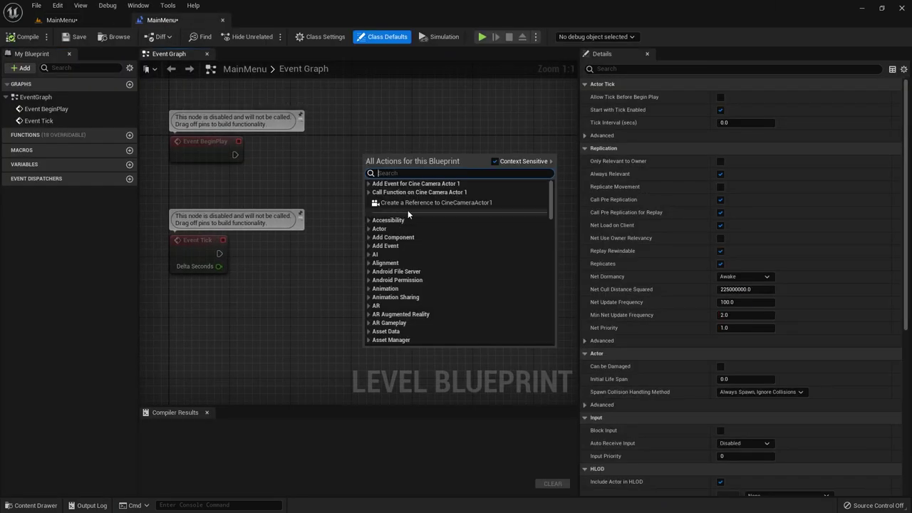
click(475, 203)
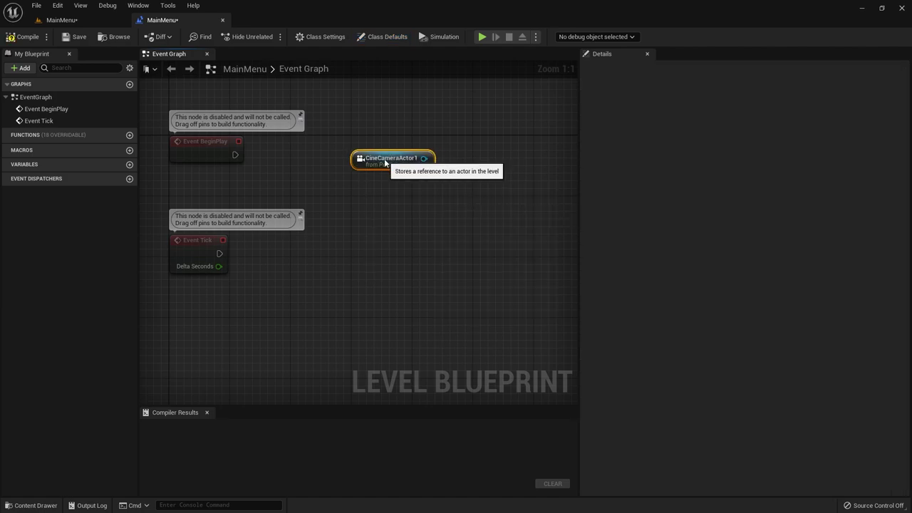
drag(387, 160, 372, 175)
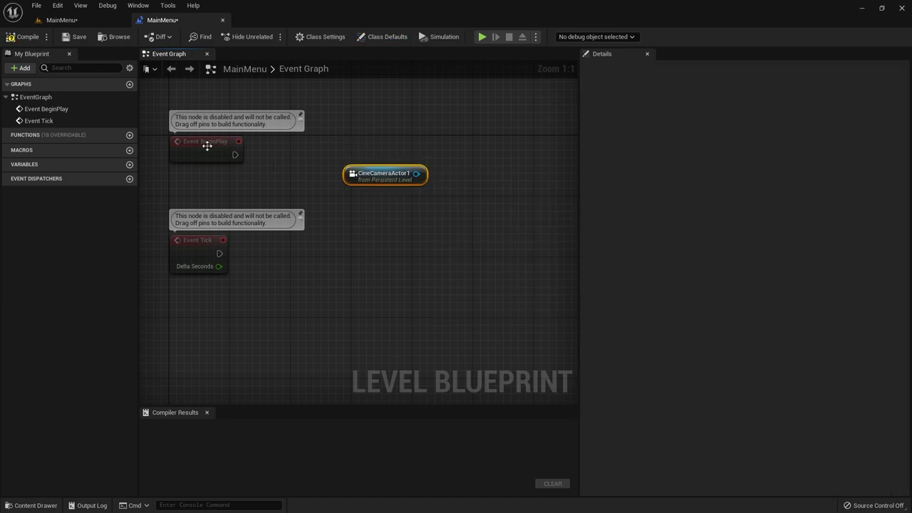
drag(207, 145, 207, 112)
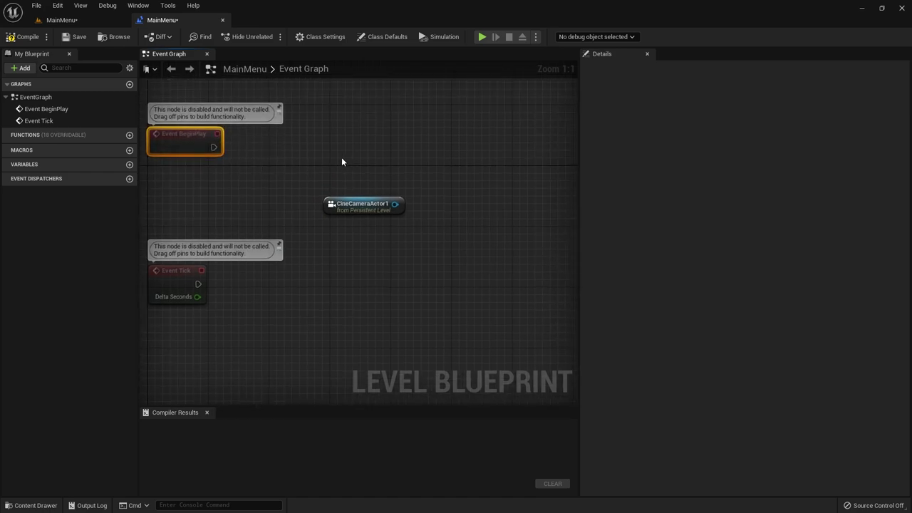
right_click(342, 162)
text(get play)
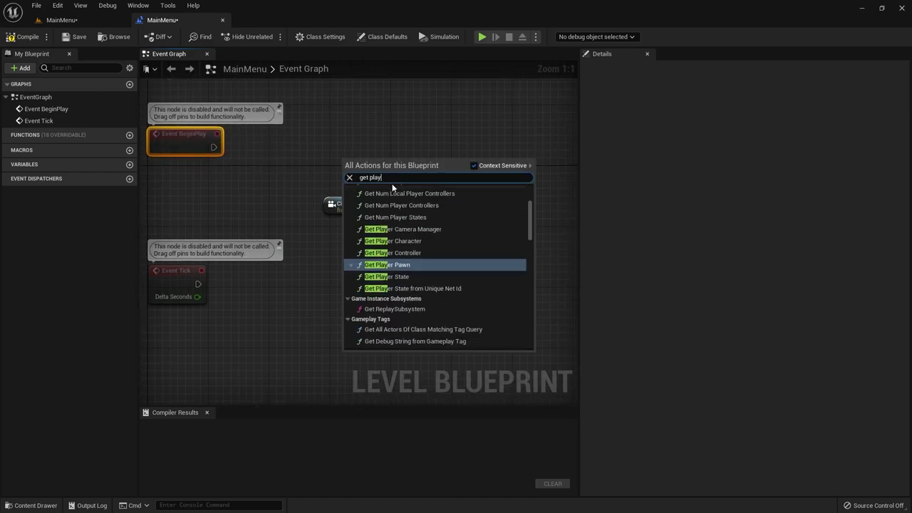
text(er con)
key(Return)
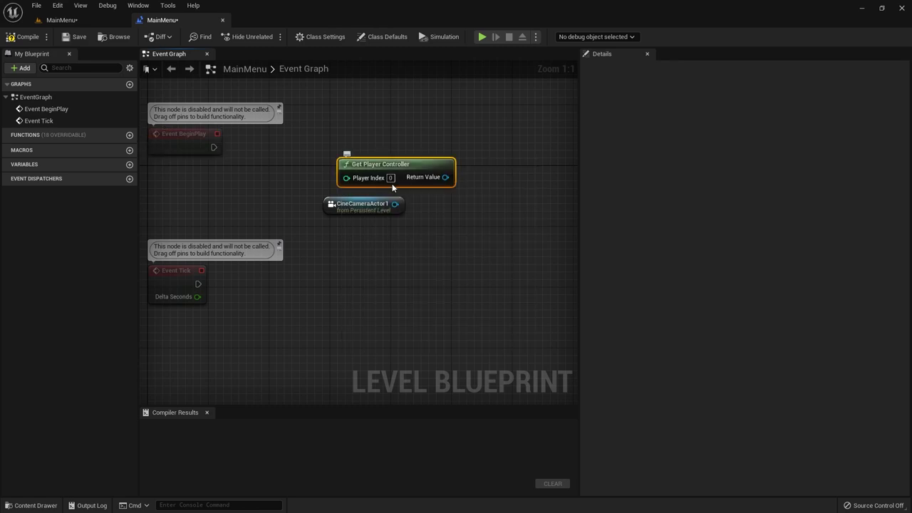
drag(375, 163, 336, 164)
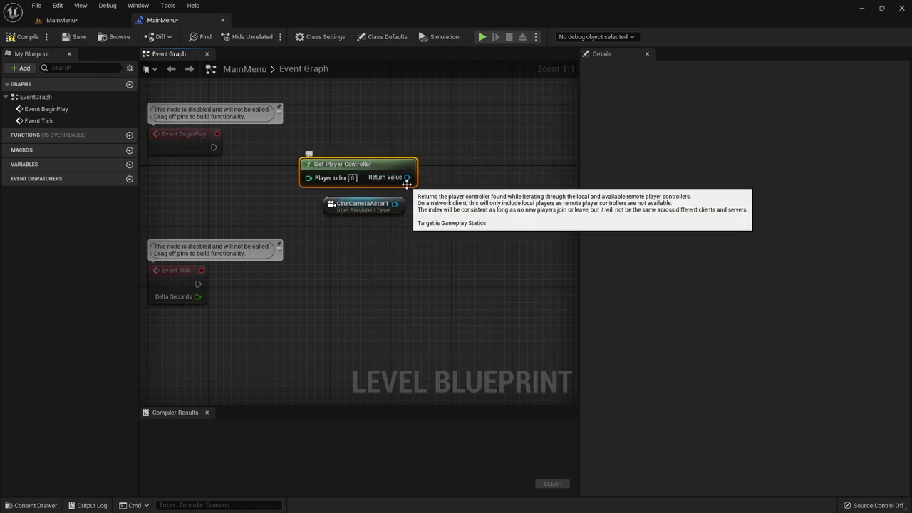
Add Set View Target with Blend from the controller, wiring CineCameraActor1 as New View Target.
drag(407, 177, 452, 151)
text(view)
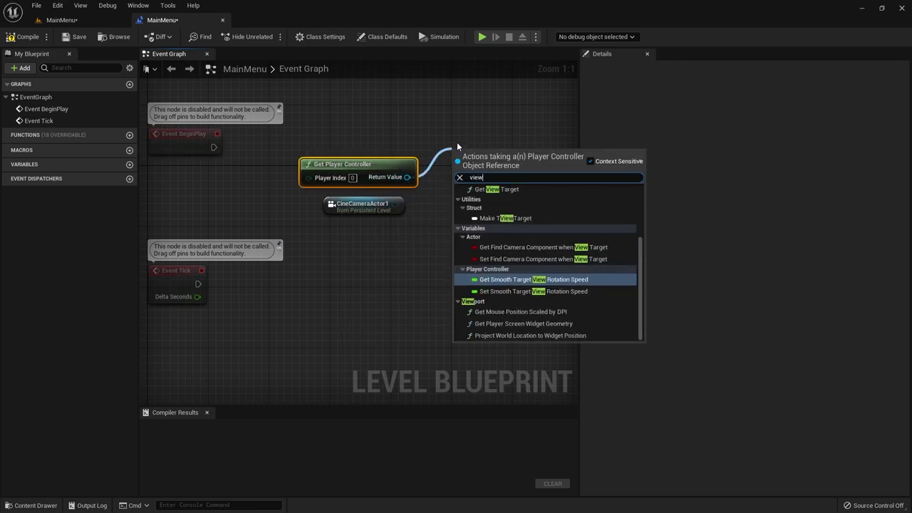
text( b)
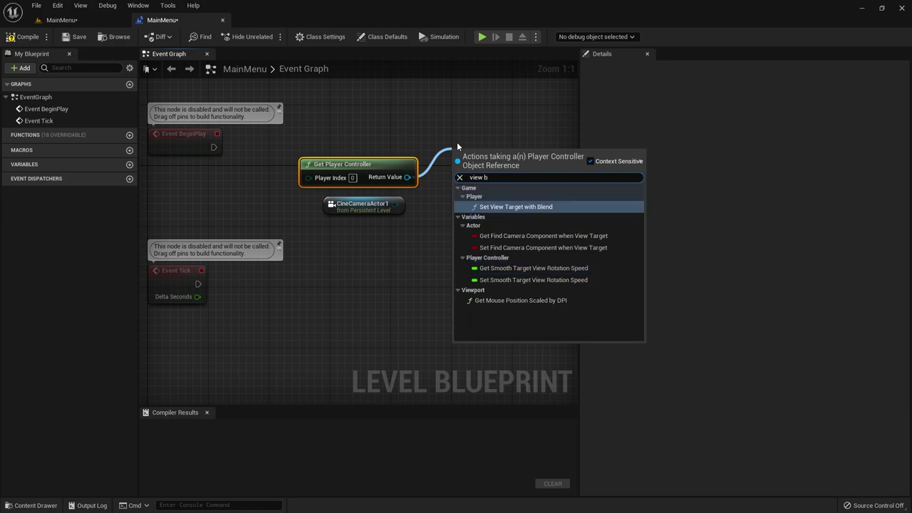
click(539, 208)
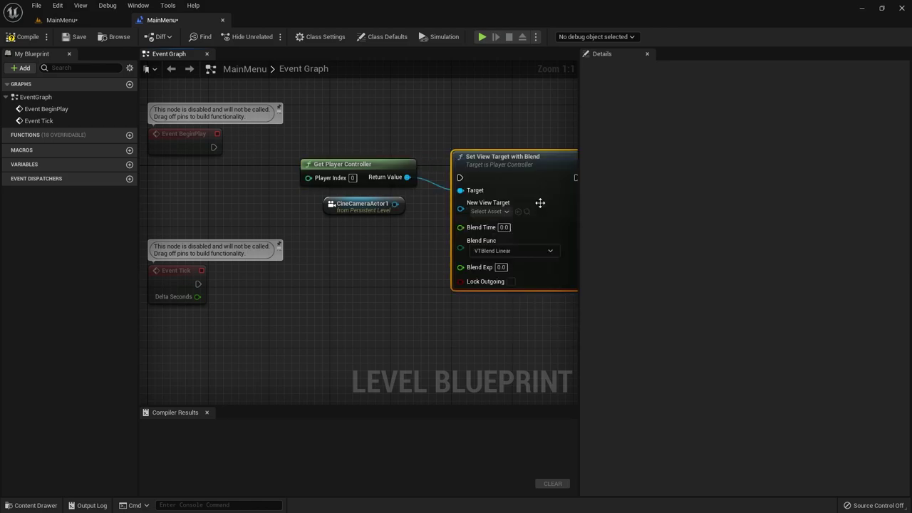
mouse_move(510, 169)
mouse_down()
mouse_move(511, 131)
mouse_move(461, 140)
mouse_up()
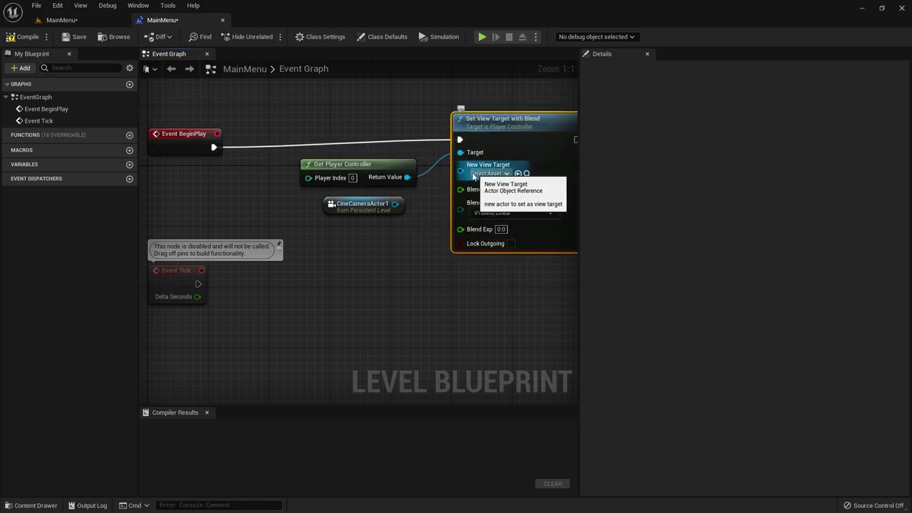
drag(395, 203, 460, 171)
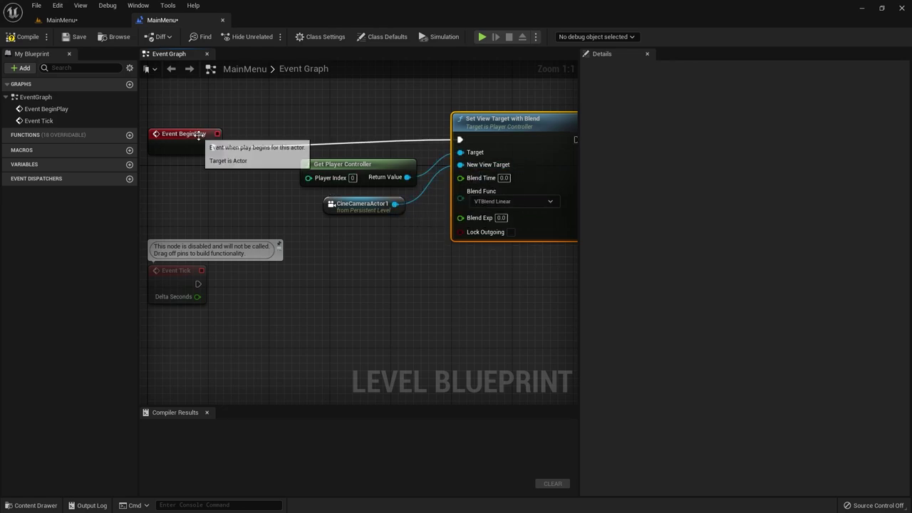
mouse_move(196, 139)
mouse_down()
mouse_move(204, 123)
mouse_move(197, 131)
mouse_up()
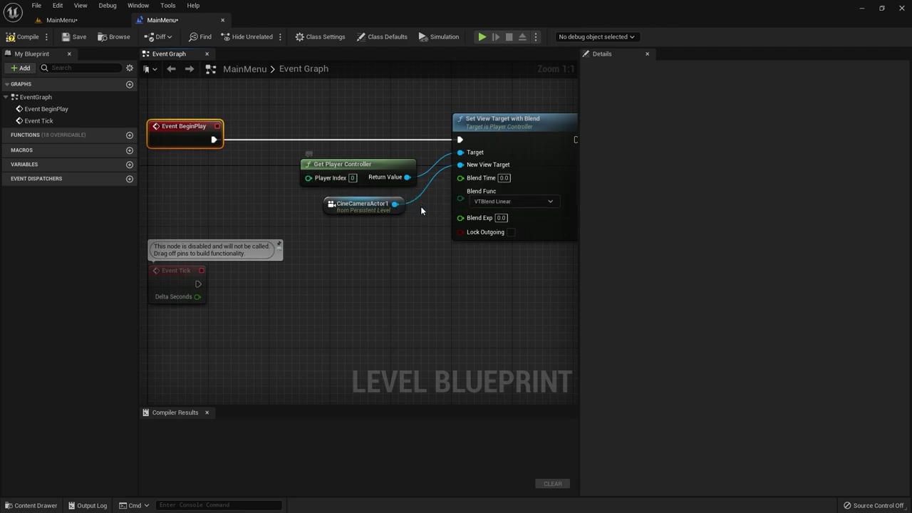
Compile the MainMenu level blueprint and go back to the level editor.
click(345, 169)
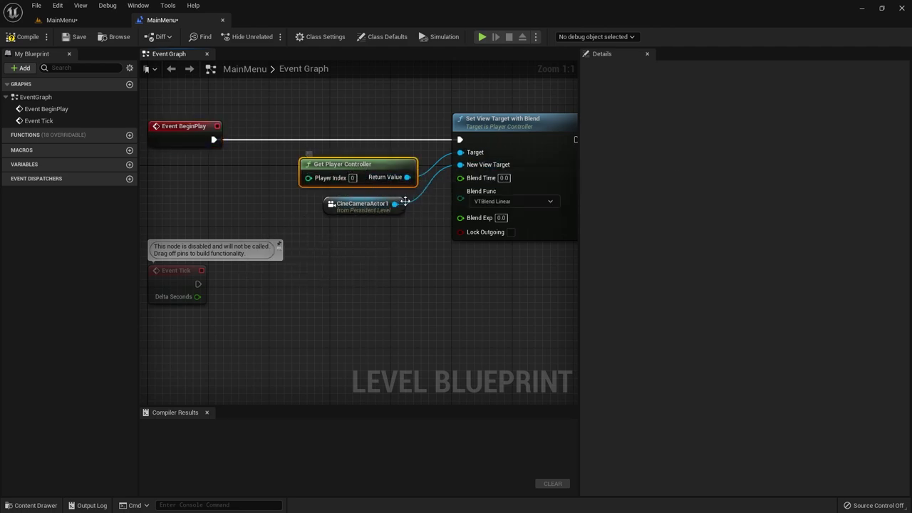
click(354, 212)
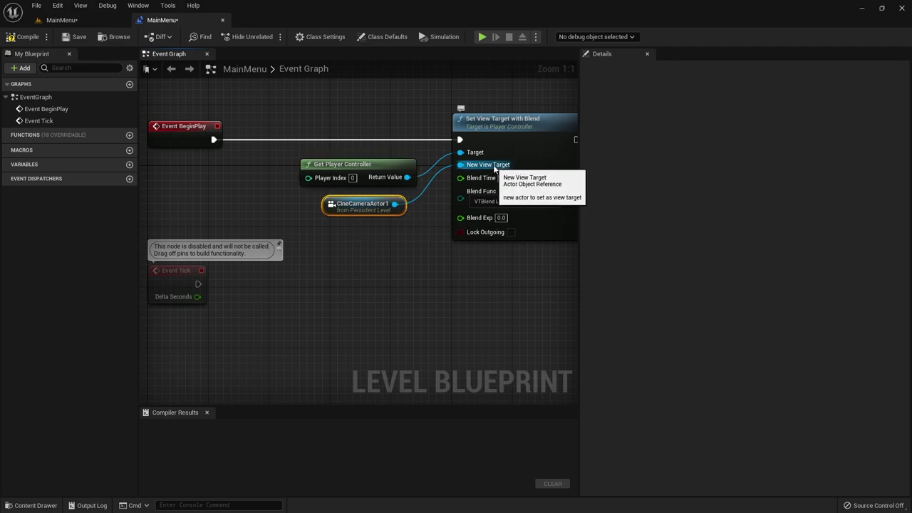
click(28, 36)
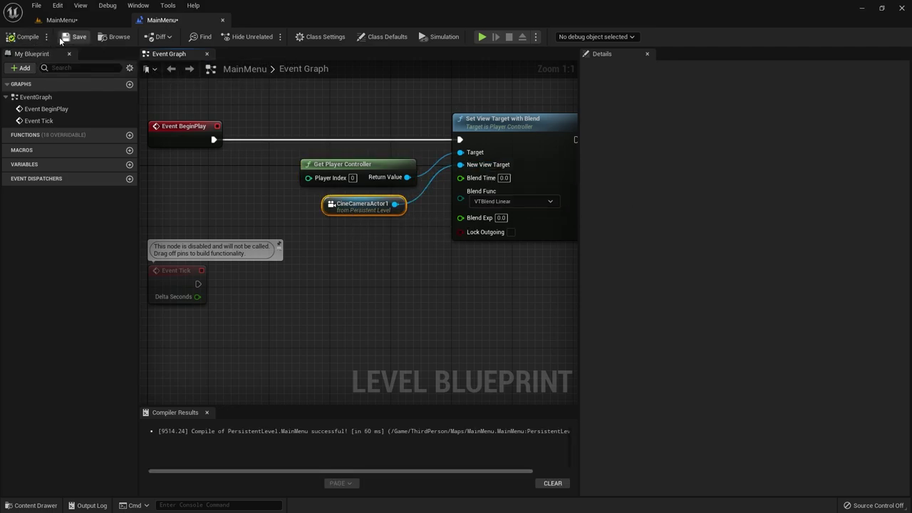
click(61, 20)
Play the level with Alt+P and widen the game viewport to see the cine camera shot.
key(alt+p)
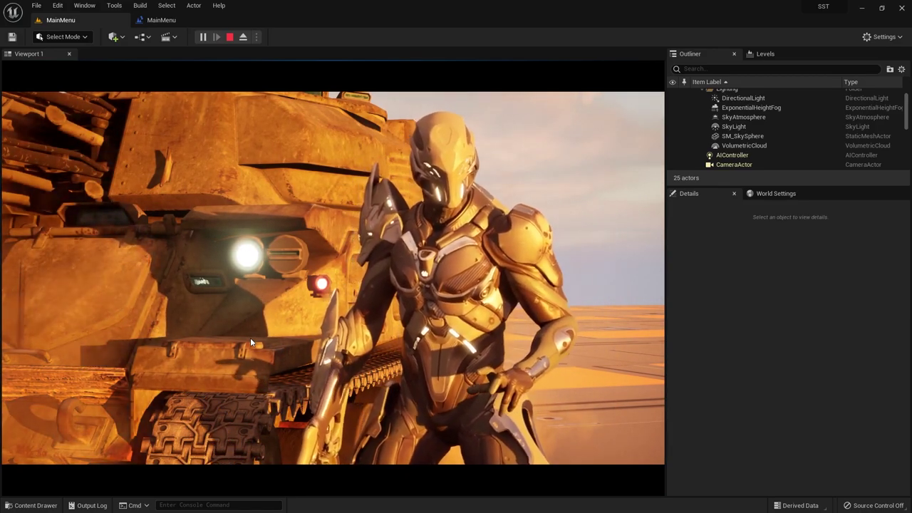
drag(667, 244, 746, 243)
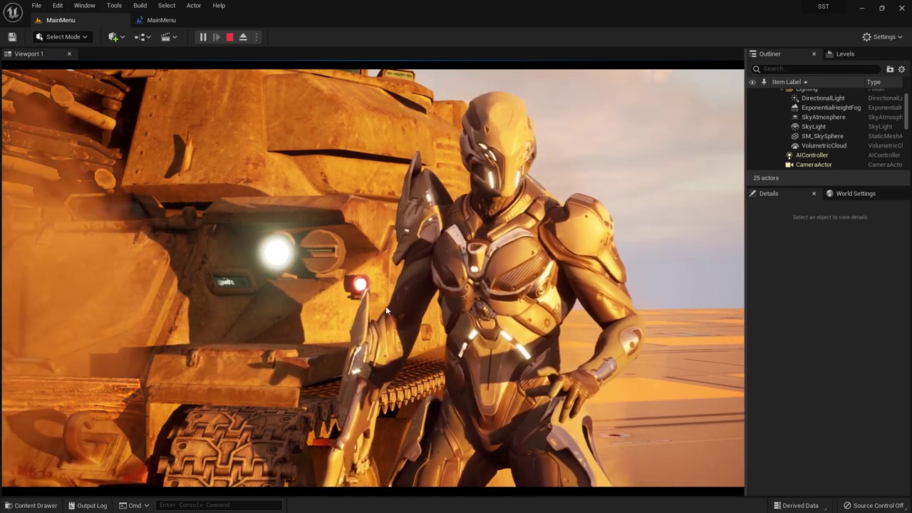
Stop the play session and browse the Content Drawer to ThirdPerson > Blueprints.
click(228, 37)
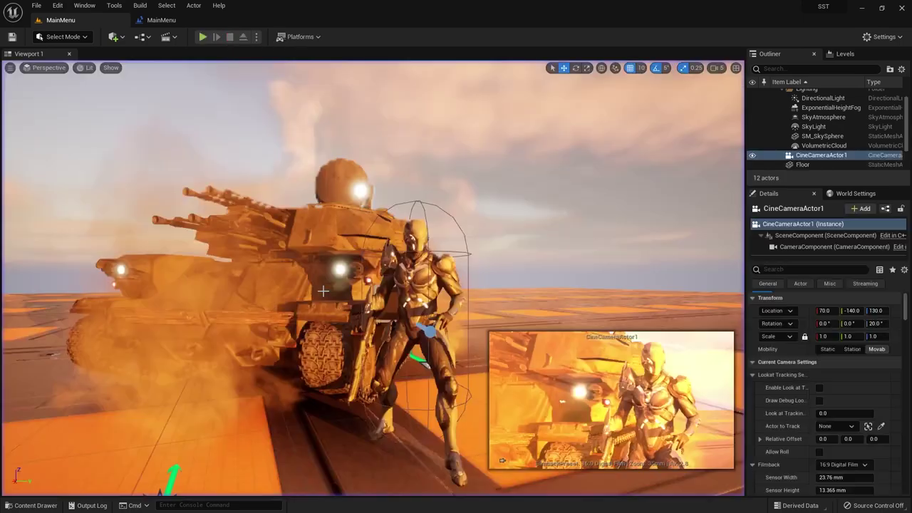
click(30, 506)
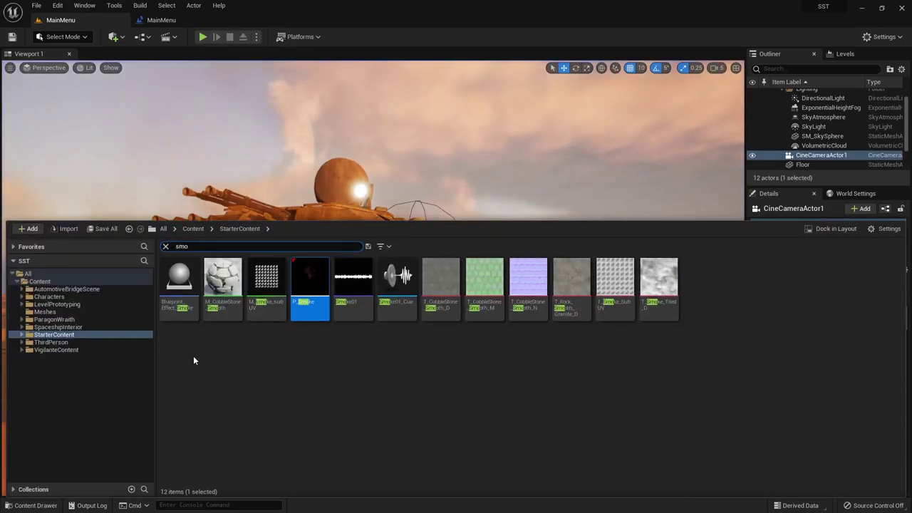
click(166, 246)
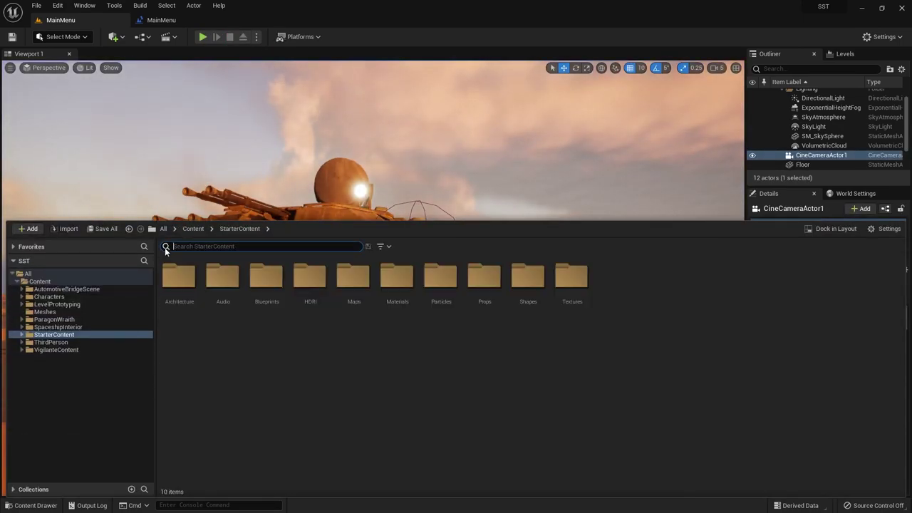
click(22, 335)
click(22, 335)
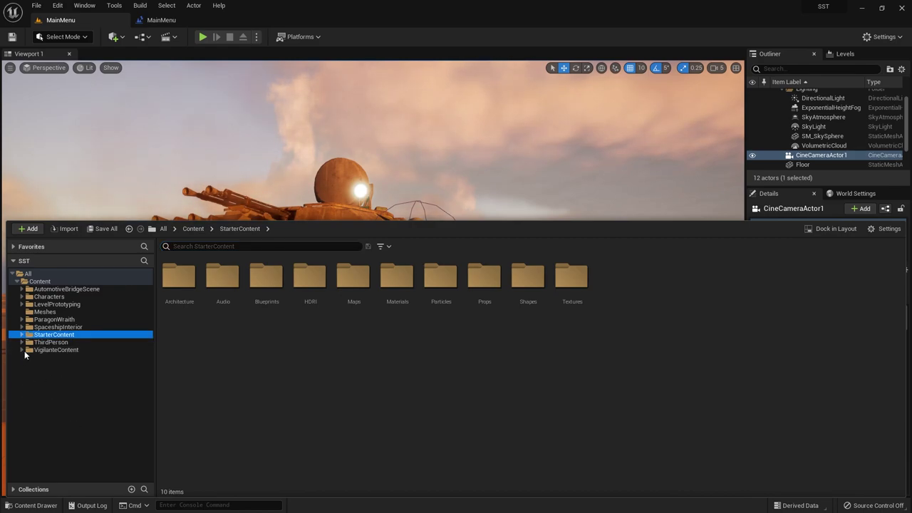
click(50, 342)
click(52, 350)
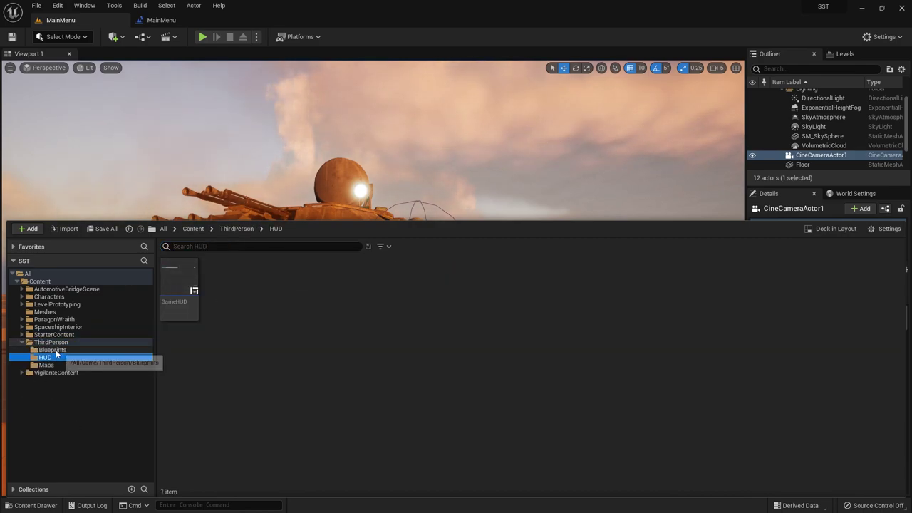
Import the Battle in the winter WAV file into the Blueprints folder.
click(246, 355)
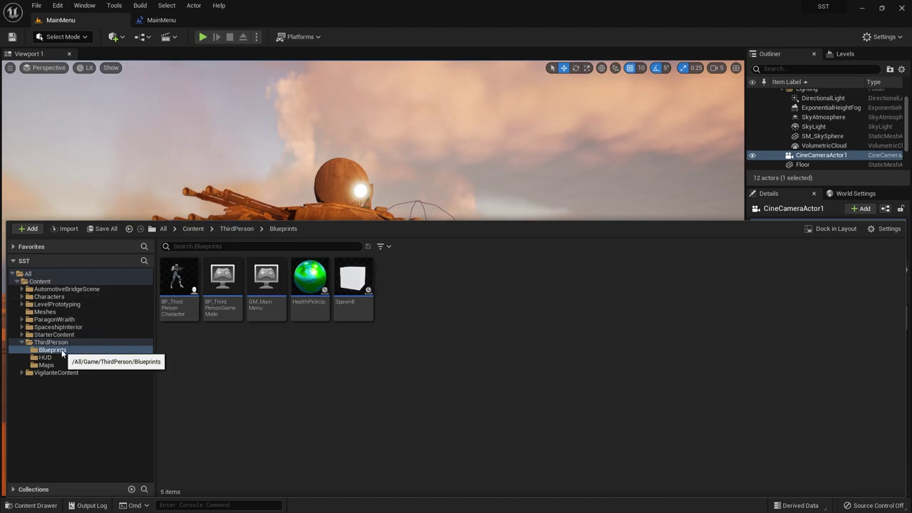
click(66, 228)
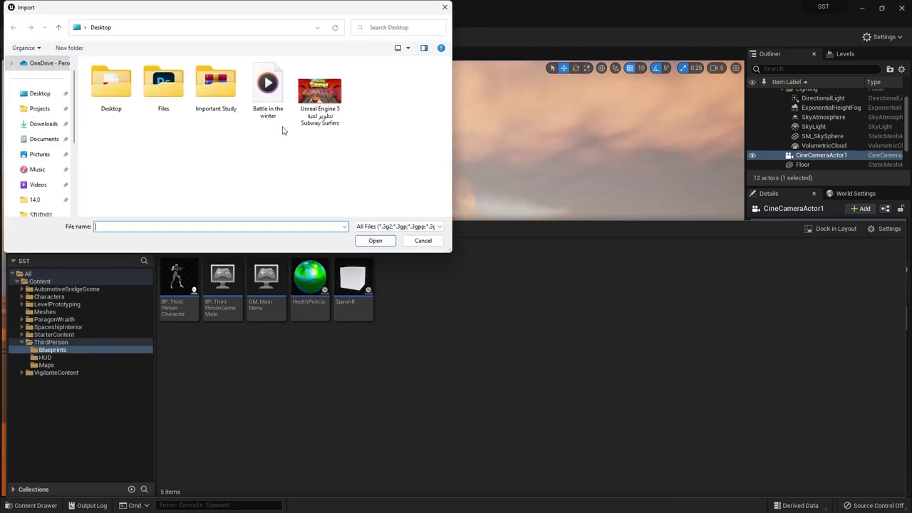
click(274, 98)
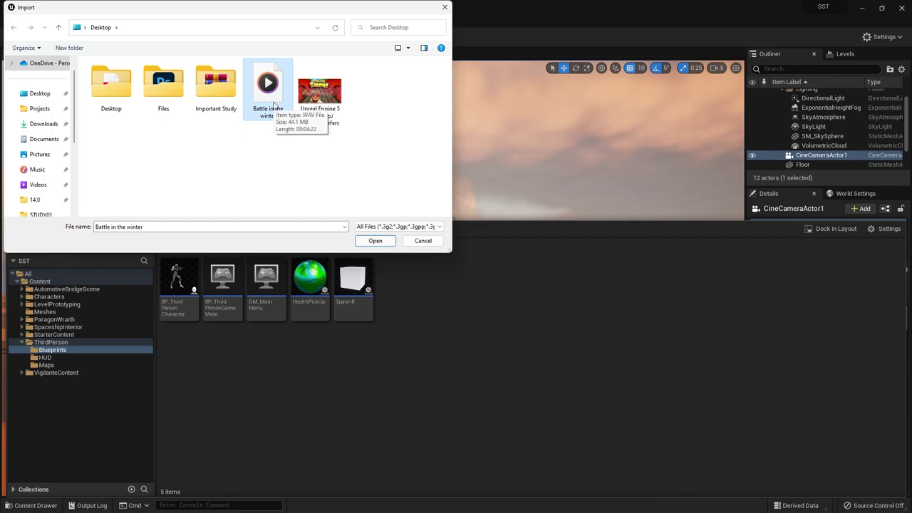
double_click(274, 106)
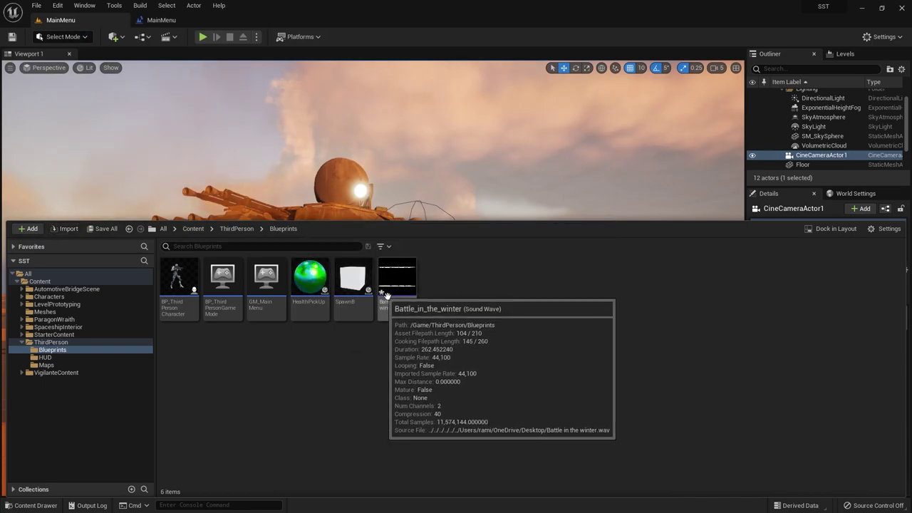
In the MainMenu level blueprint, add a Play Sound 2D node after Set View Target with Blend.
click(161, 20)
mouse_move(482, 297)
right_down()
mouse_move(275, 271)
mouse_move(407, 259)
right_up()
right_drag(466, 193, 286, 248)
scroll(385, 243, up, 2)
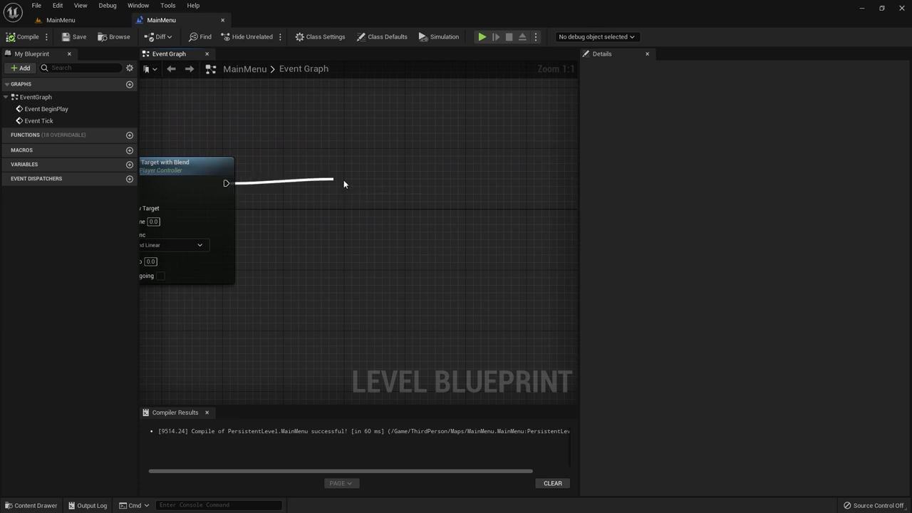
drag(343, 184, 343, 183)
text(play s)
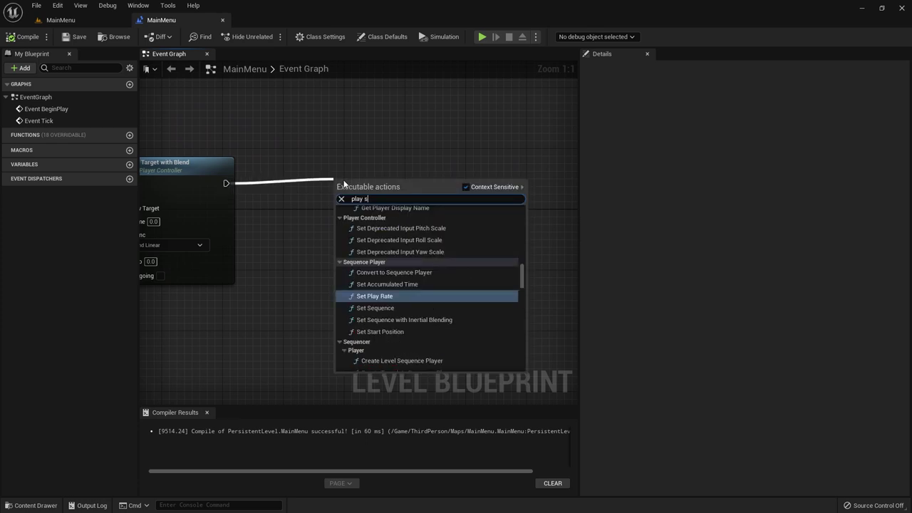
text(ound a)
key(BackSpace)
text(w)
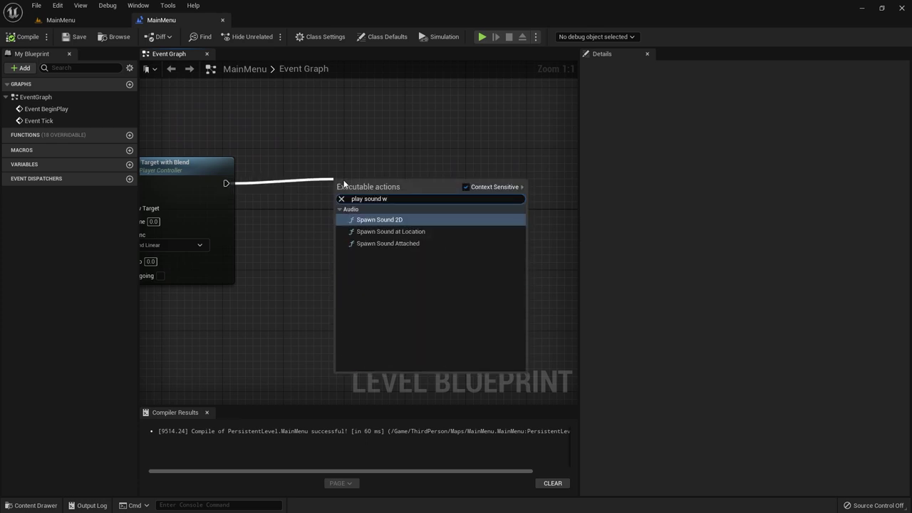
key(BackSpace)
text(2)
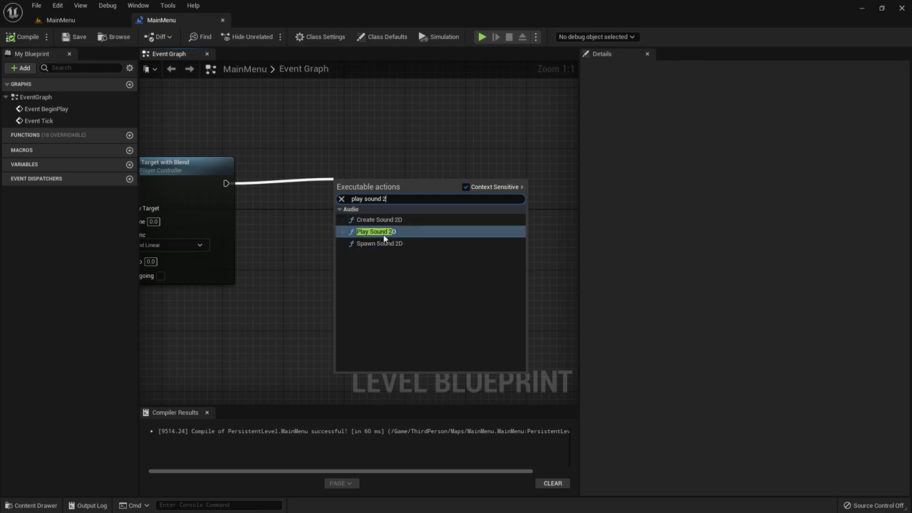
click(384, 233)
Set the node's sound to Battle_in_the_winter, save the blueprint and test-play MainMenu.
key(ctrl+space)
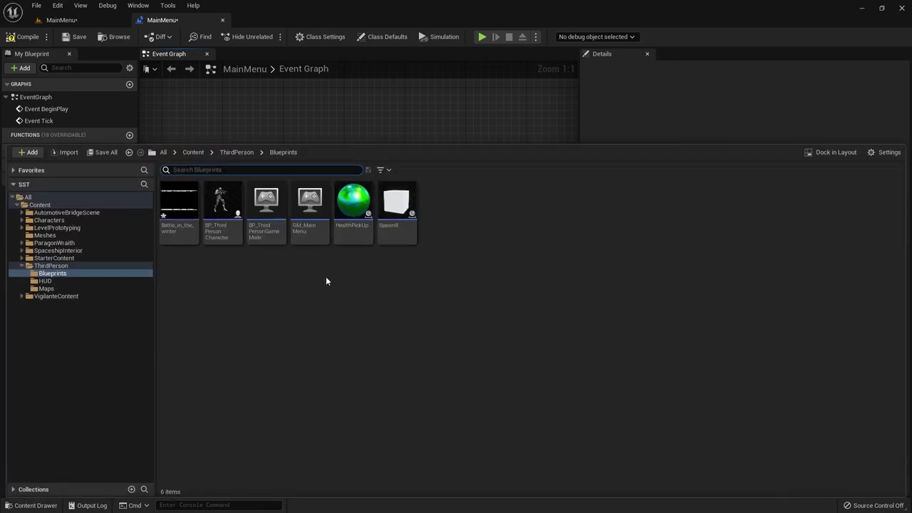
click(387, 108)
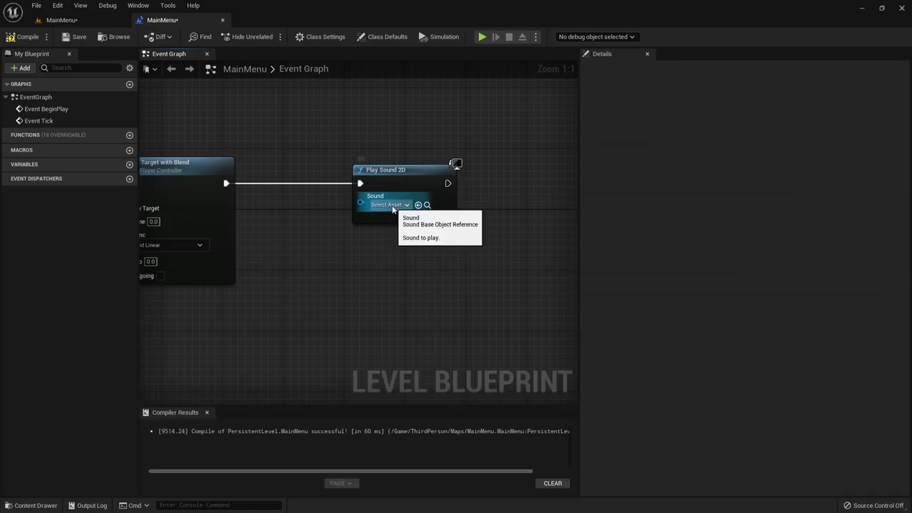
click(390, 205)
click(418, 253)
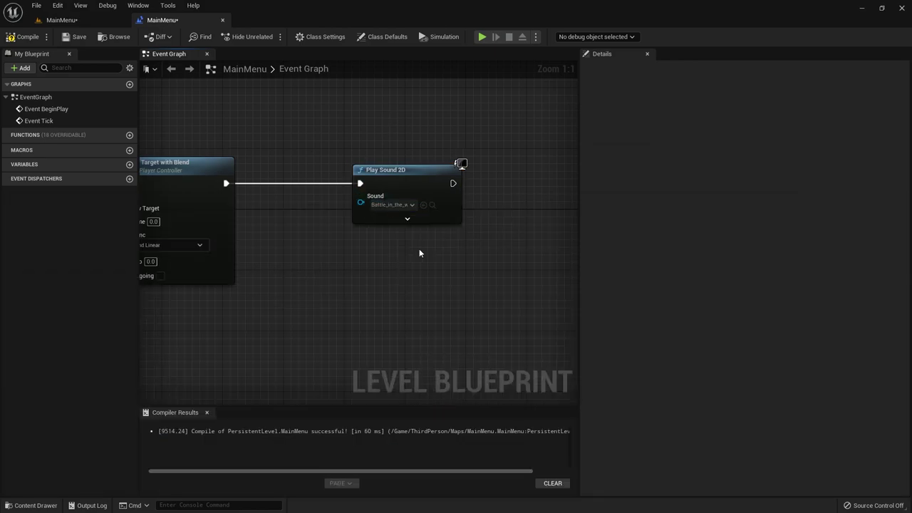
click(79, 40)
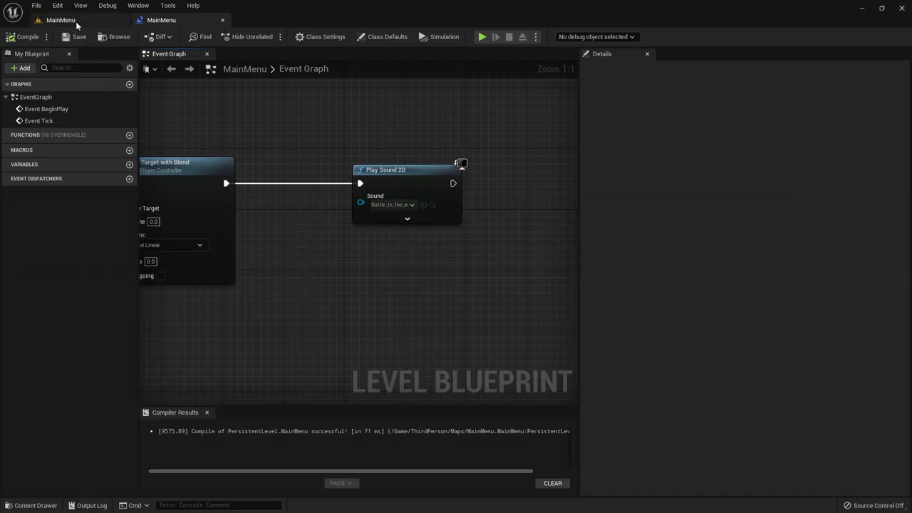
click(75, 21)
click(203, 37)
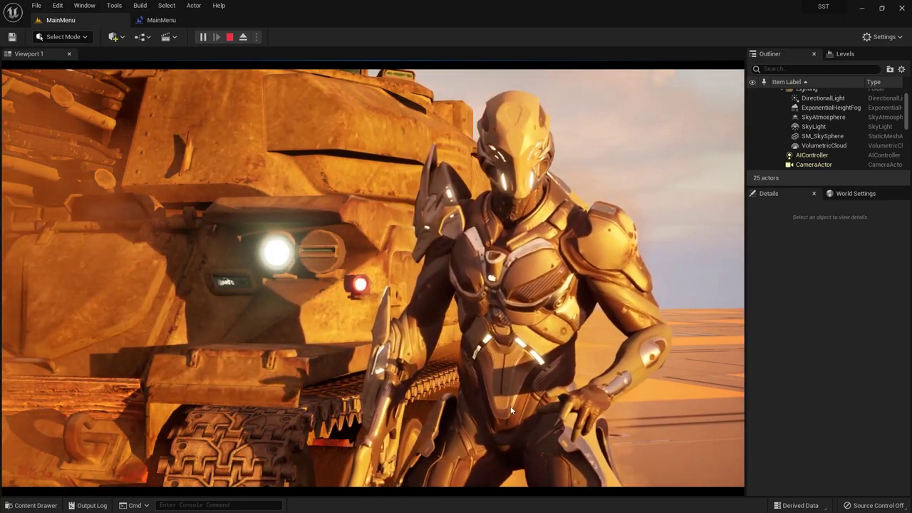
End the MainMenu play test and bring up the Content Drawer.
key(Escape)
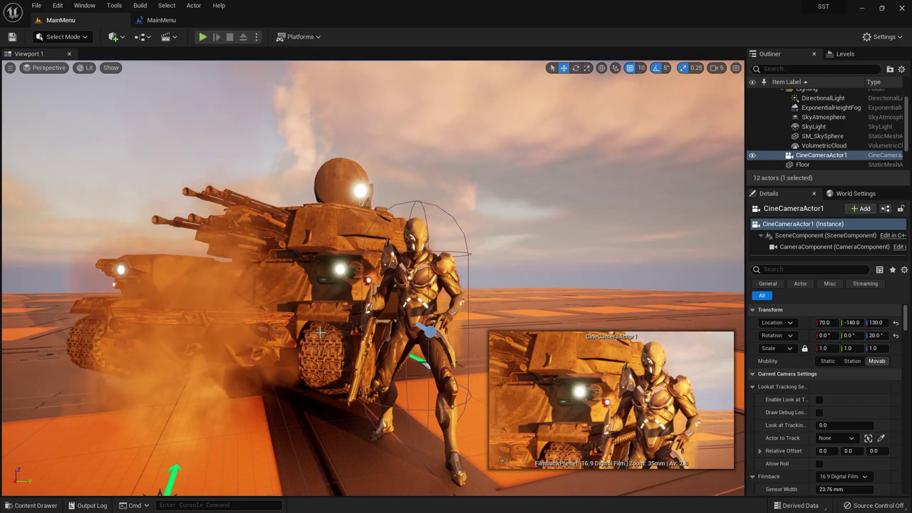
key(ctrl+space)
Save the current level, open ThirdPersonMap from Maps, and open its Level Blueprint.
click(47, 364)
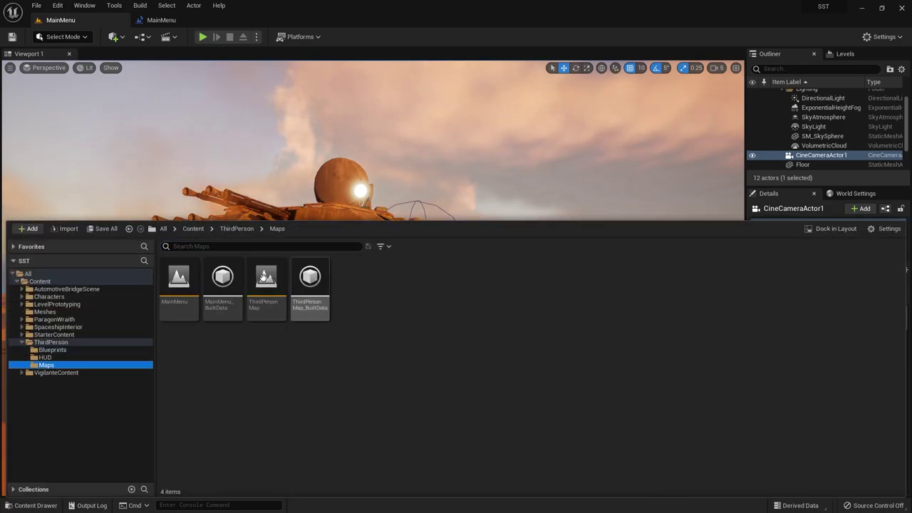
double_click(265, 281)
click(498, 369)
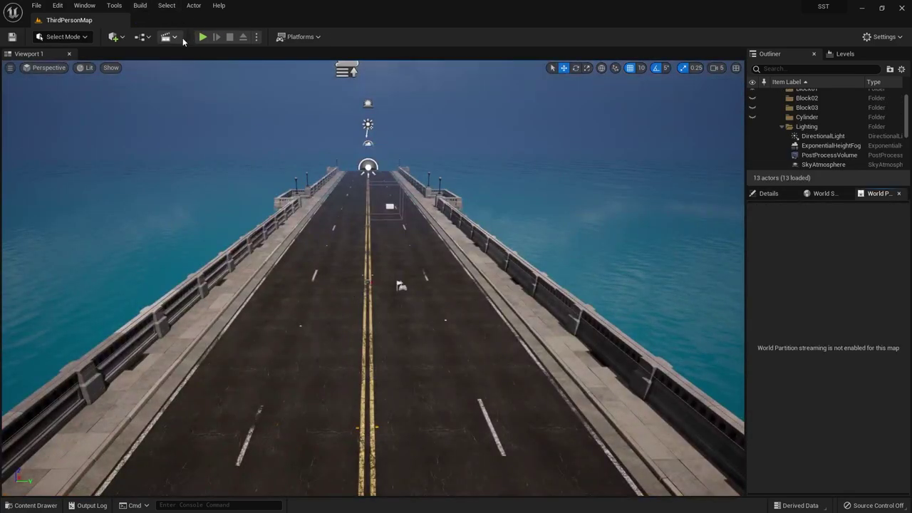
click(145, 37)
click(208, 105)
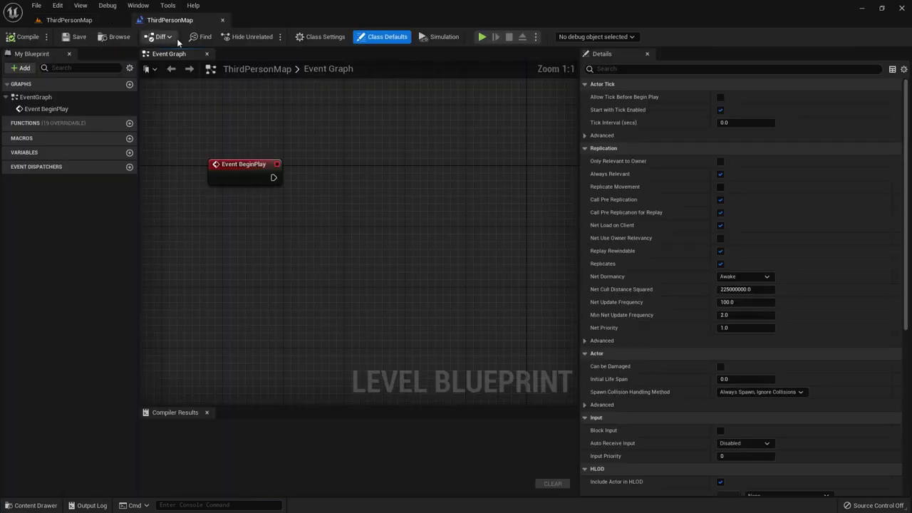
Add Play Sound 2D with Battle_in_the_winter off Event BeginPlay, then compile and save.
drag(273, 178, 396, 186)
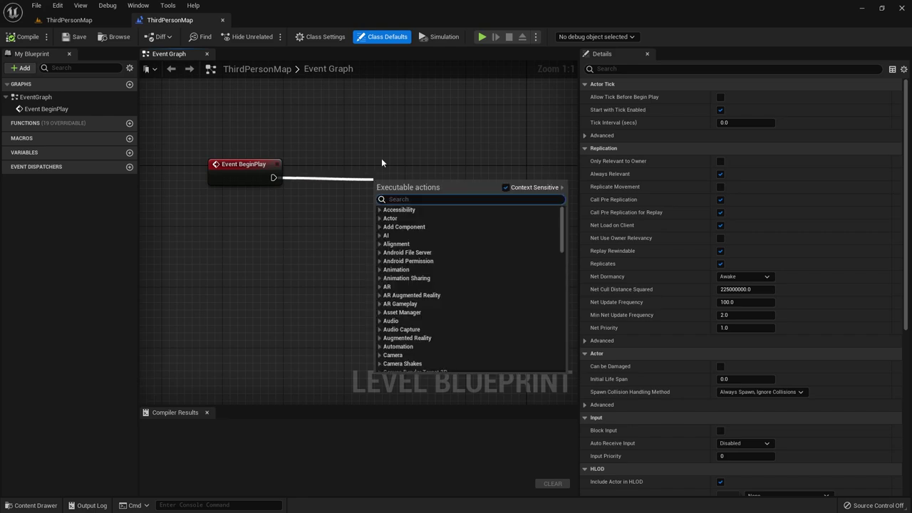
text(a)
key(BackSpace)
text(play)
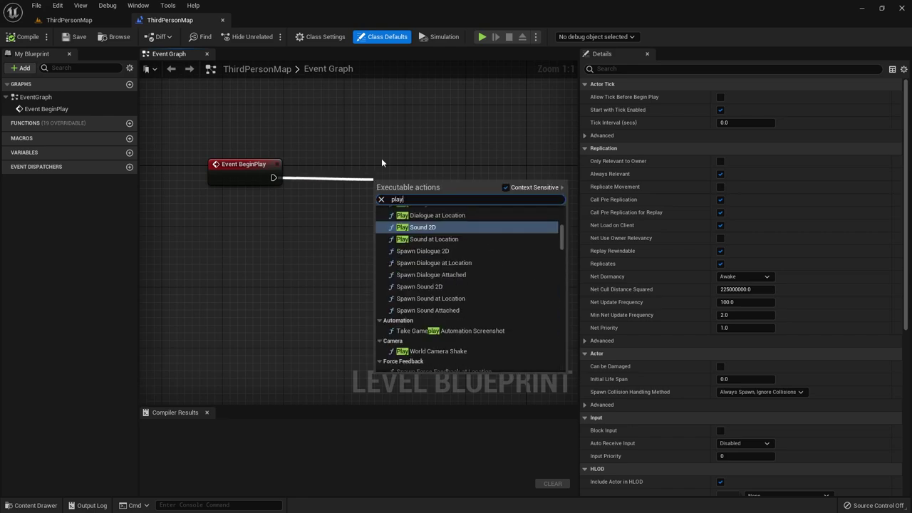
text( sound 2)
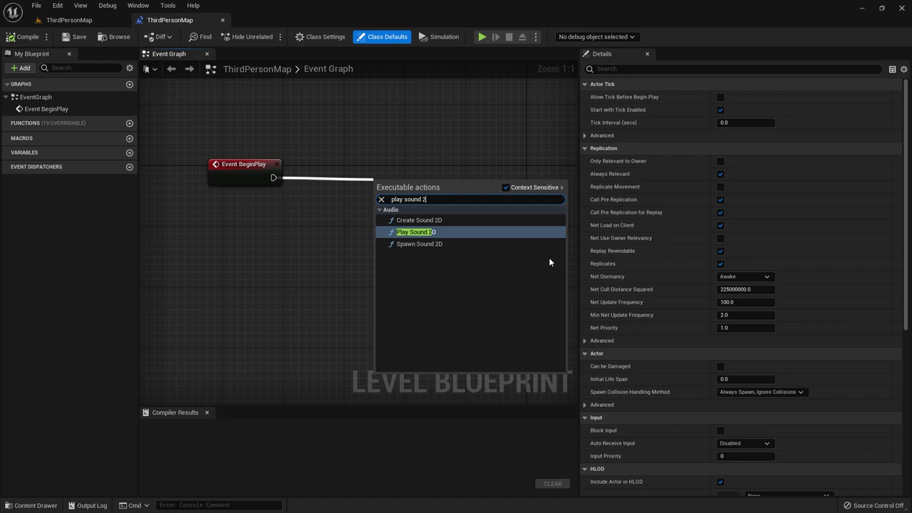
click(473, 237)
click(403, 206)
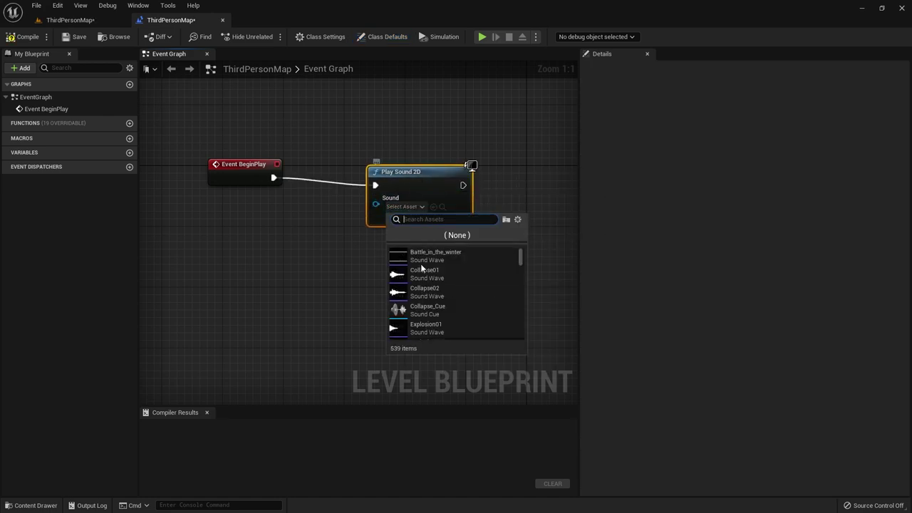
click(431, 255)
click(23, 37)
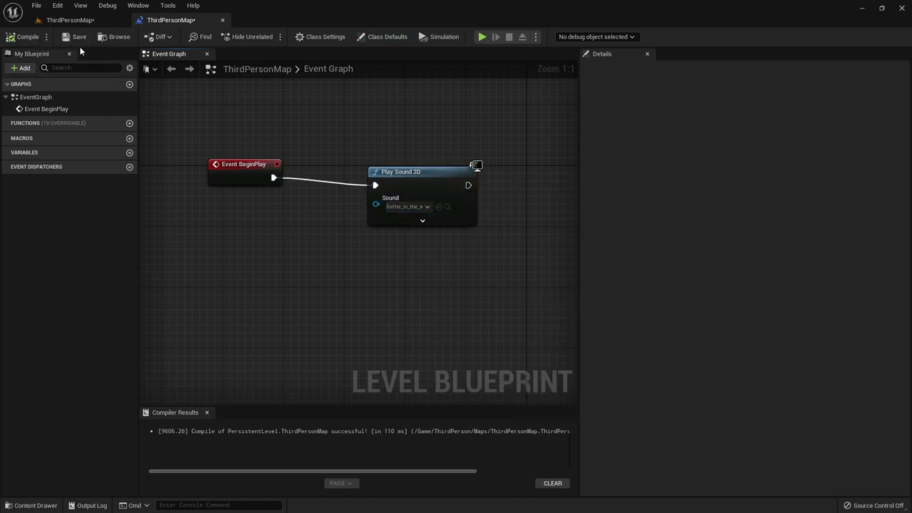
click(79, 36)
click(82, 21)
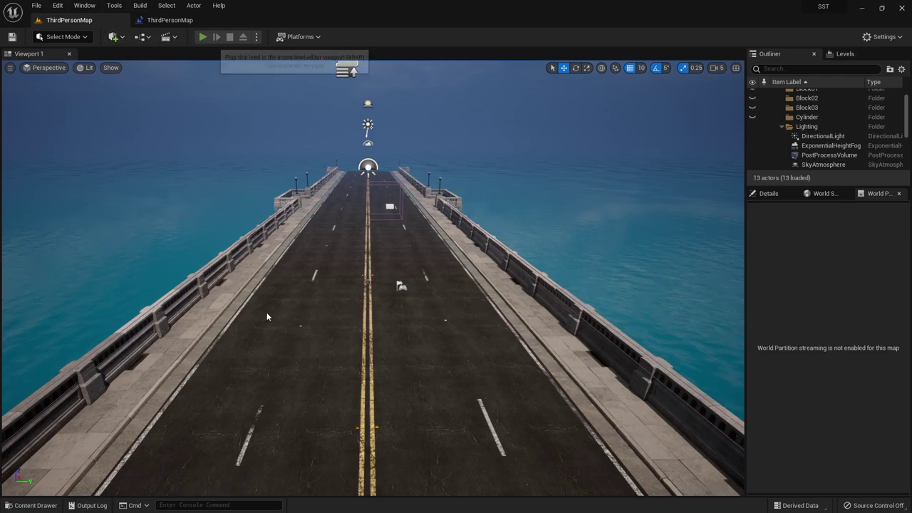
Test-play ThirdPersonMap, trigger Blink twice with E, then stop with Esc.
key(alt+p)
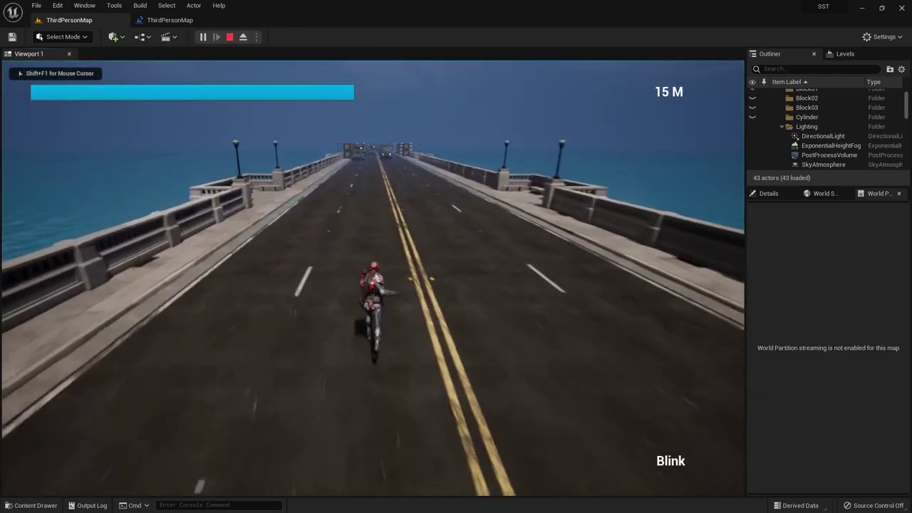
key(e)
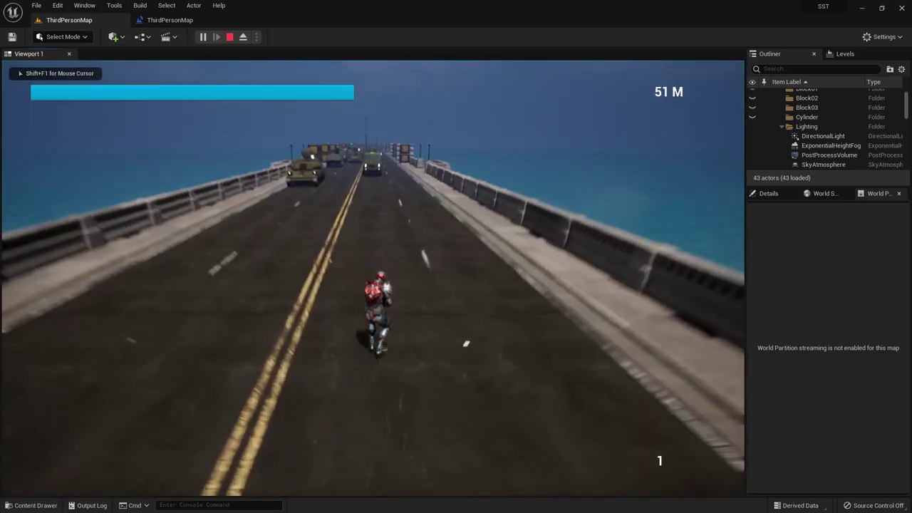
key(e)
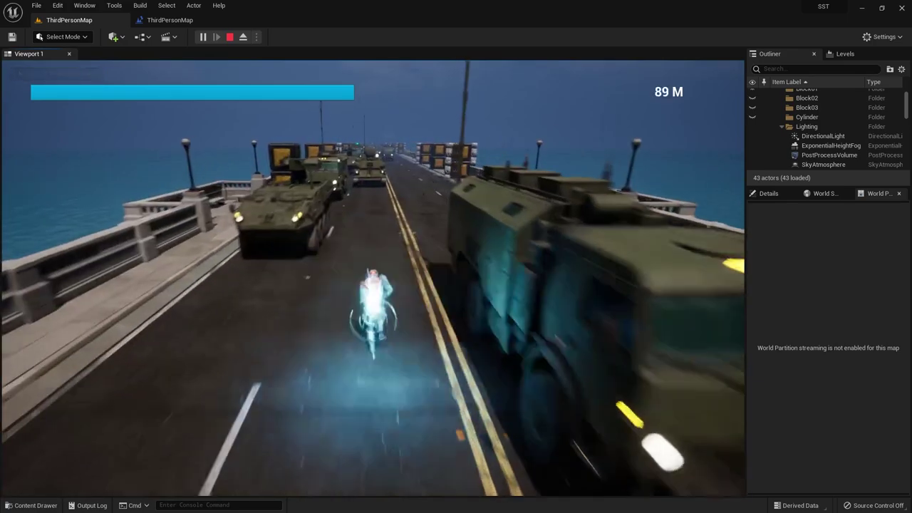
key(Escape)
Open the MainMenu map and browse to the ThirdPerson > HUD folder.
key(ctrl+space)
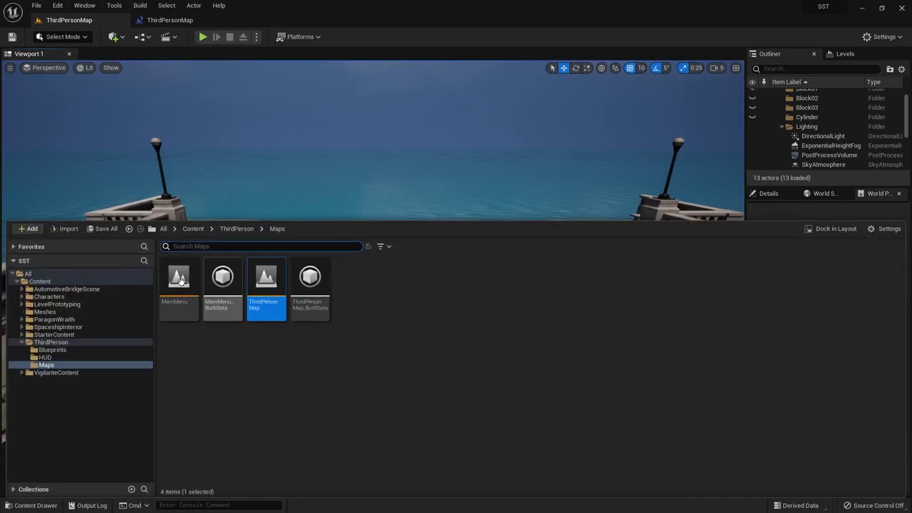
double_click(179, 280)
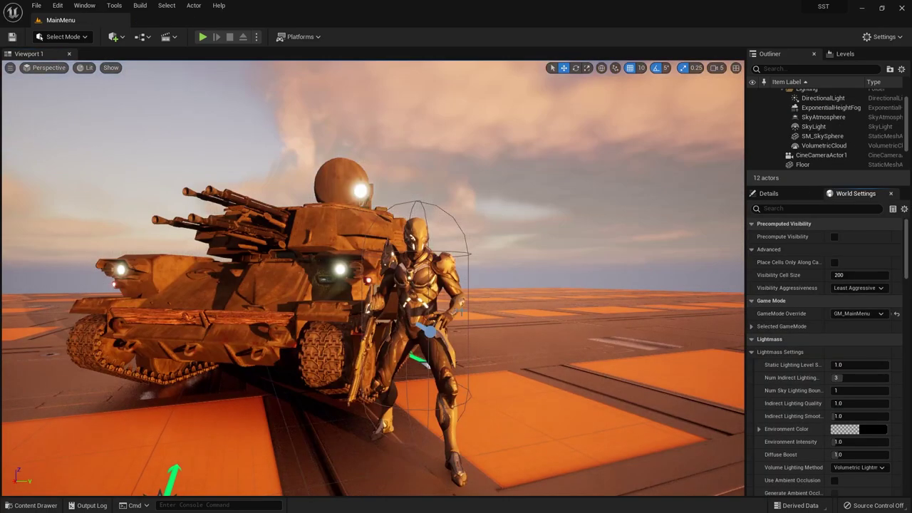
key(ctrl+space)
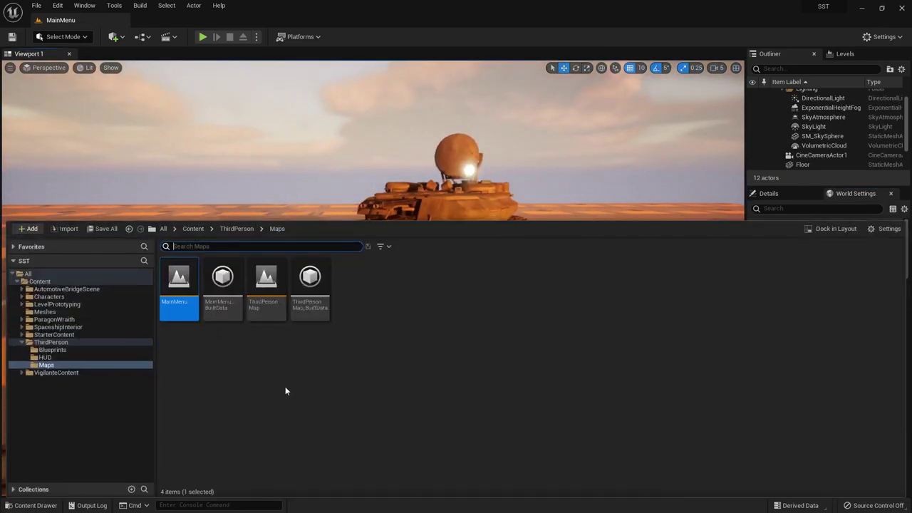
click(68, 357)
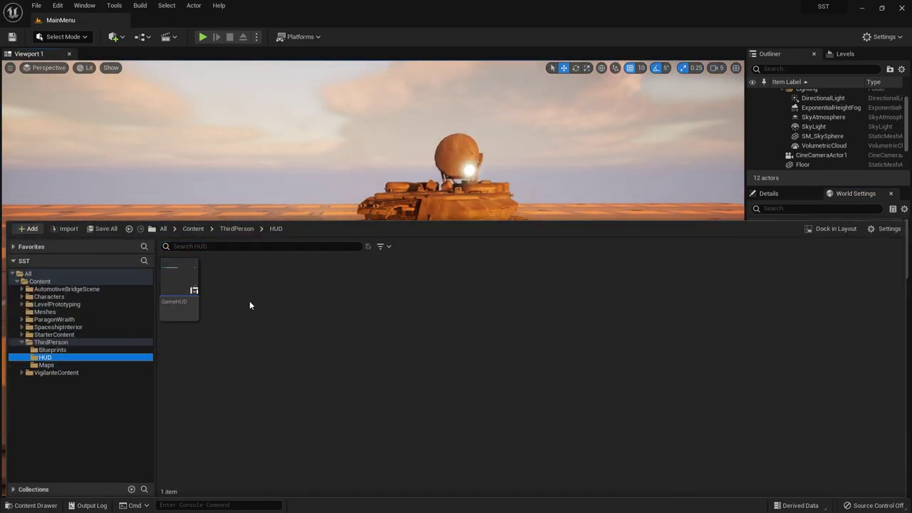
Create a User Widget blueprint named MainMenu in the HUD folder.
right_click(248, 269)
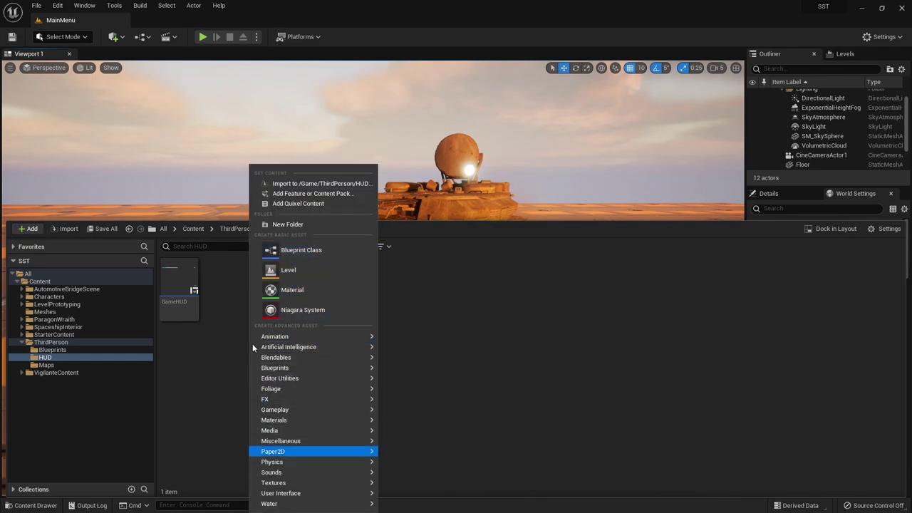
mouse_move(304, 497)
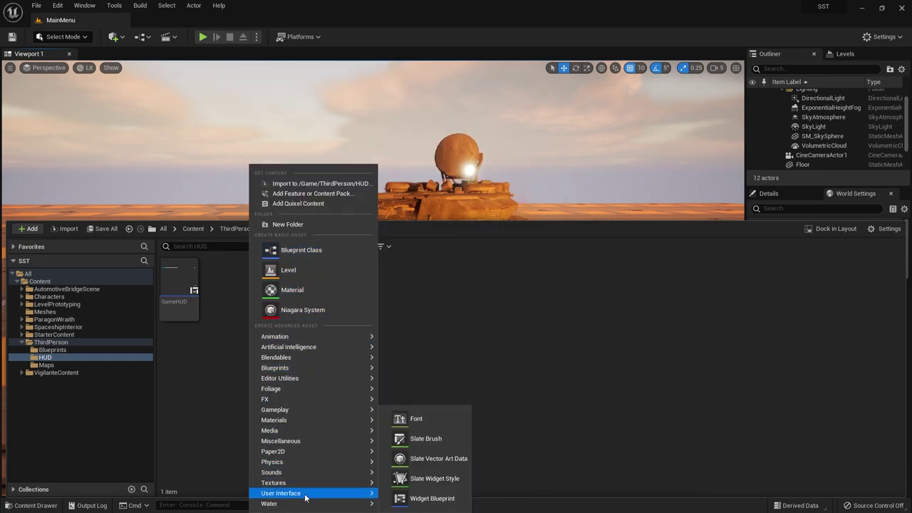
click(465, 499)
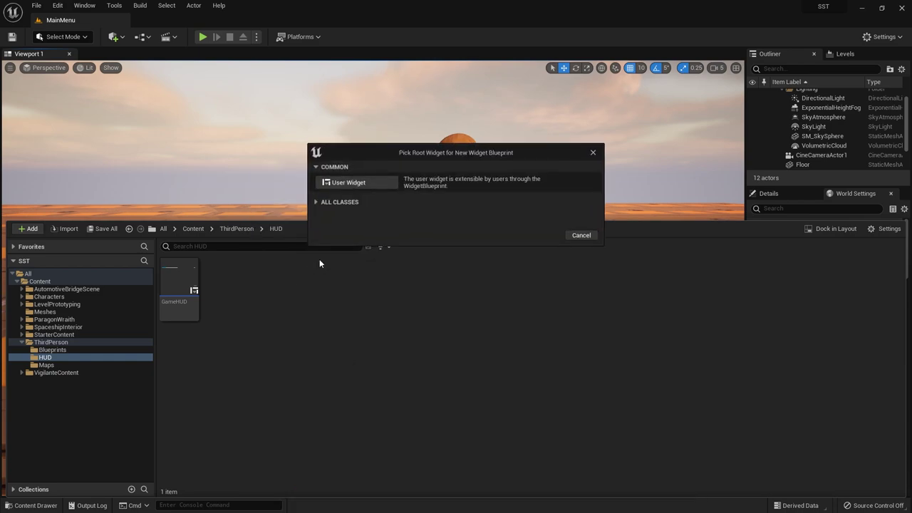
click(347, 183)
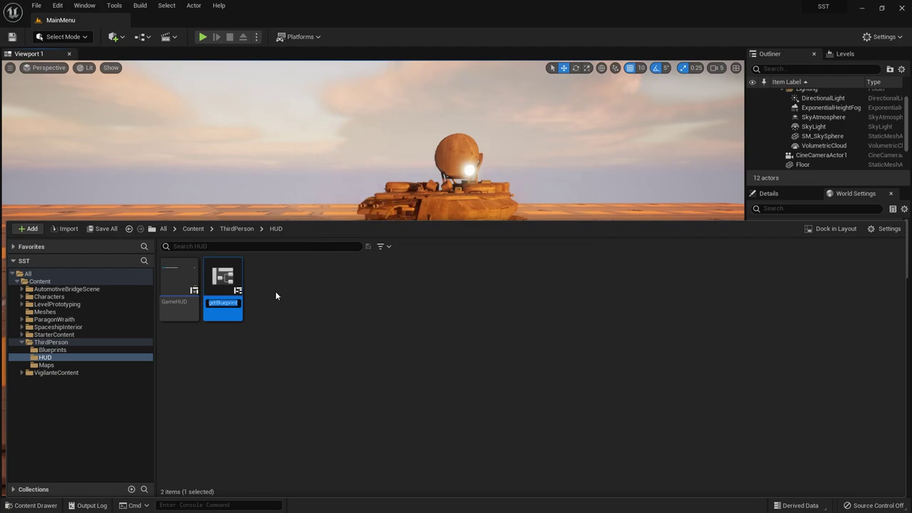
text(Main)
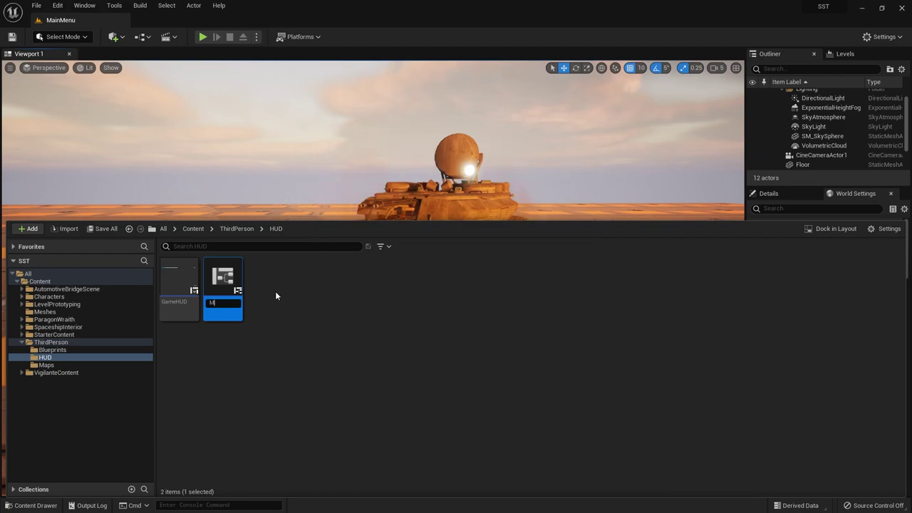
text(Menu)
key(Return)
key(Return)
text(can)
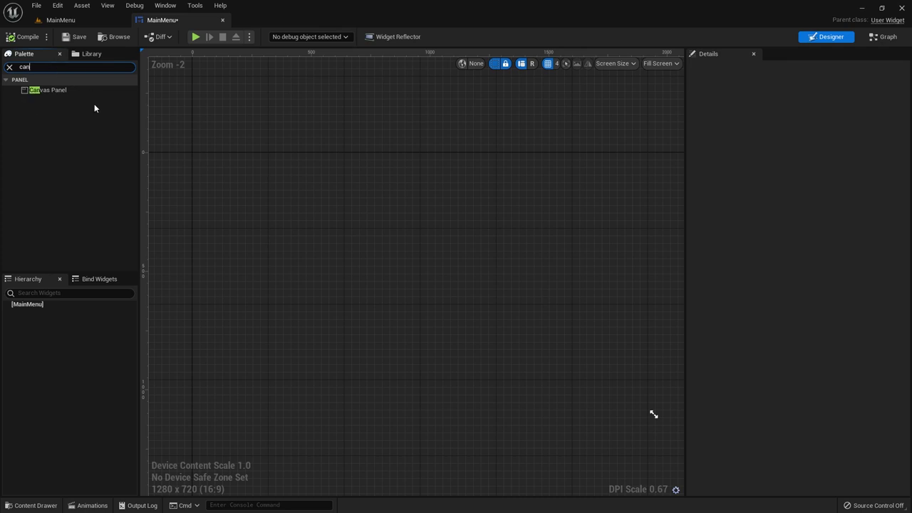
Add a Canvas Panel and place a widened button near the canvas middle.
drag(55, 92, 371, 177)
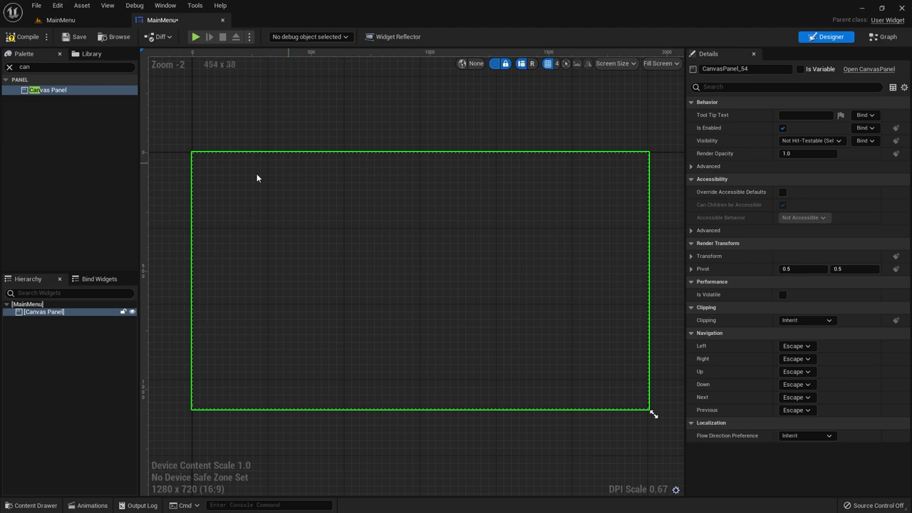
click(10, 68)
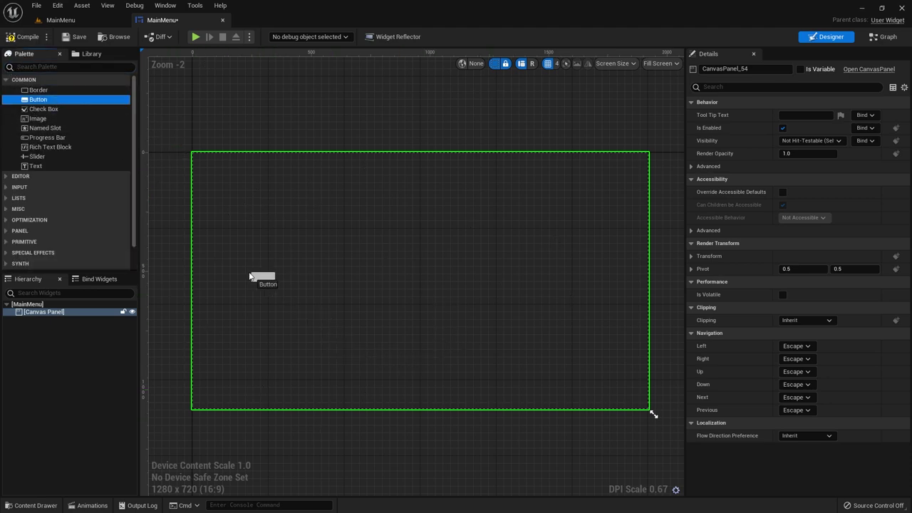
drag(249, 276, 392, 295)
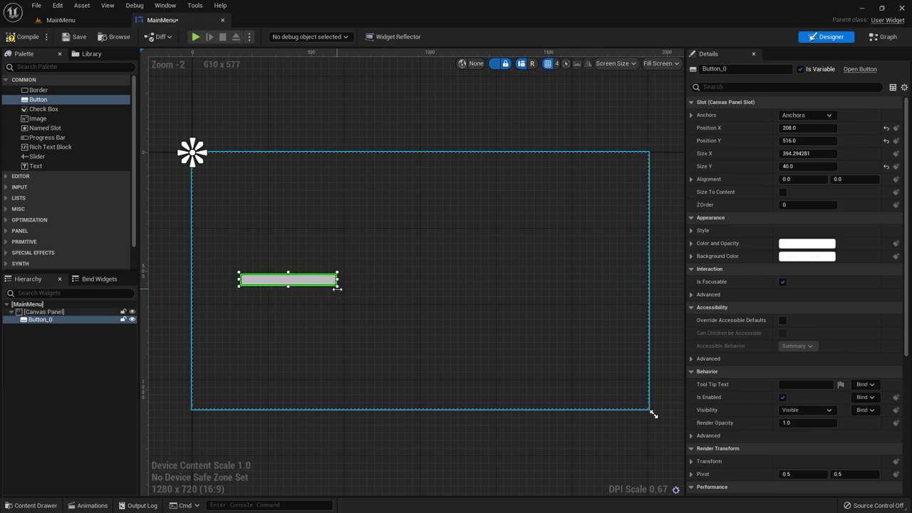
drag(301, 281, 422, 298)
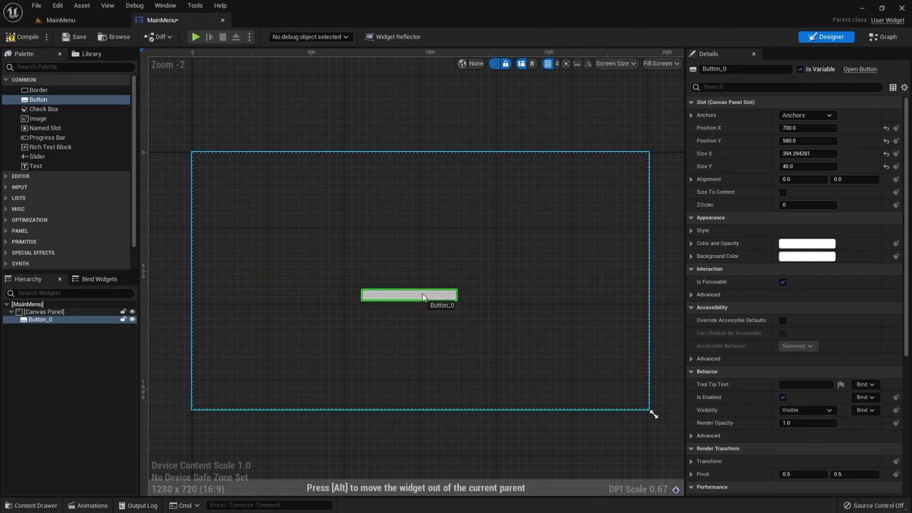
Put a Text label inside the button and anchor the button to the screen centre.
drag(35, 166, 416, 295)
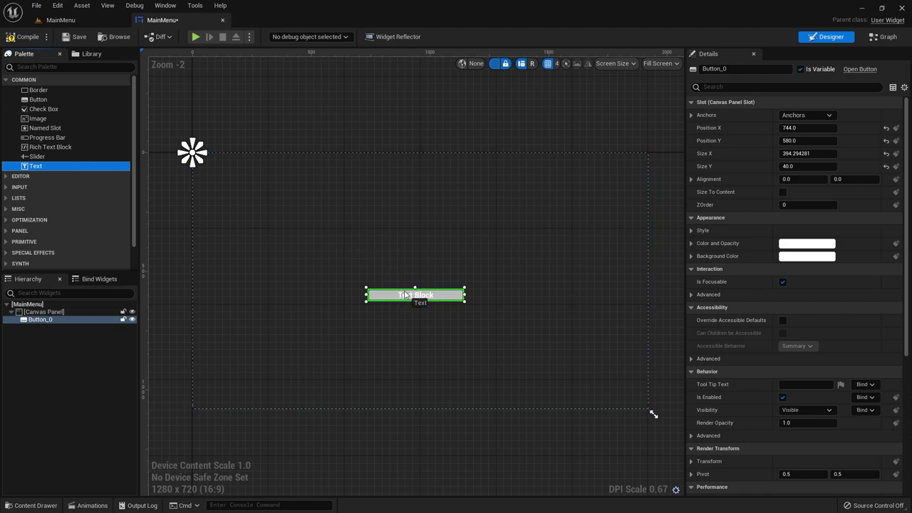
click(371, 300)
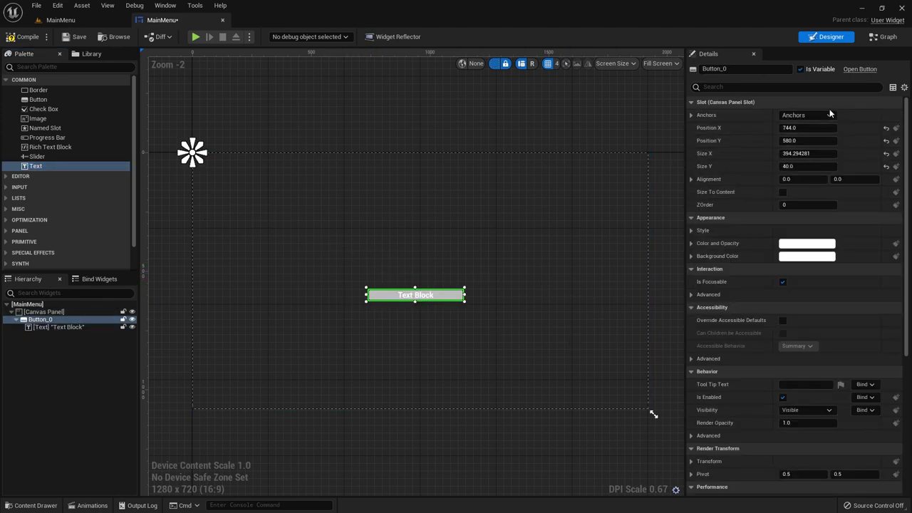
click(805, 114)
click(828, 174)
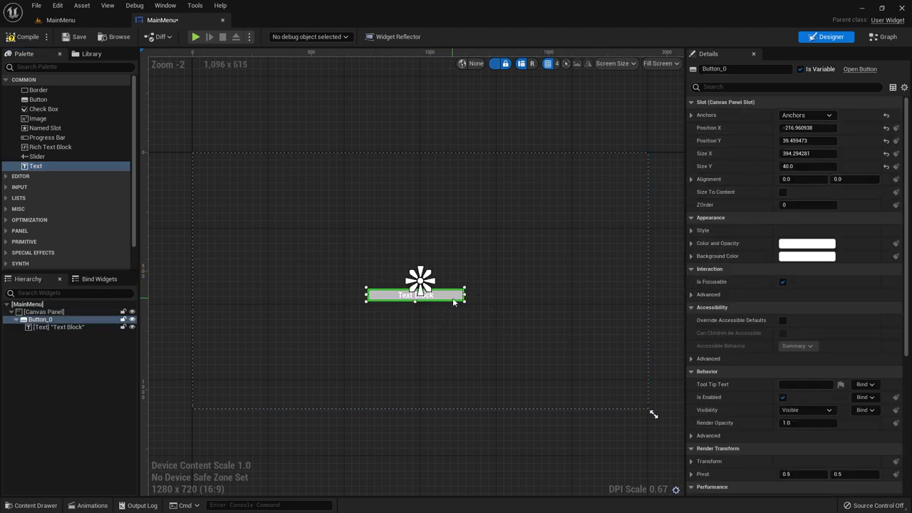
drag(456, 300, 453, 300)
Change the button's label text to 'Start Game'.
double_click(433, 299)
text(S)
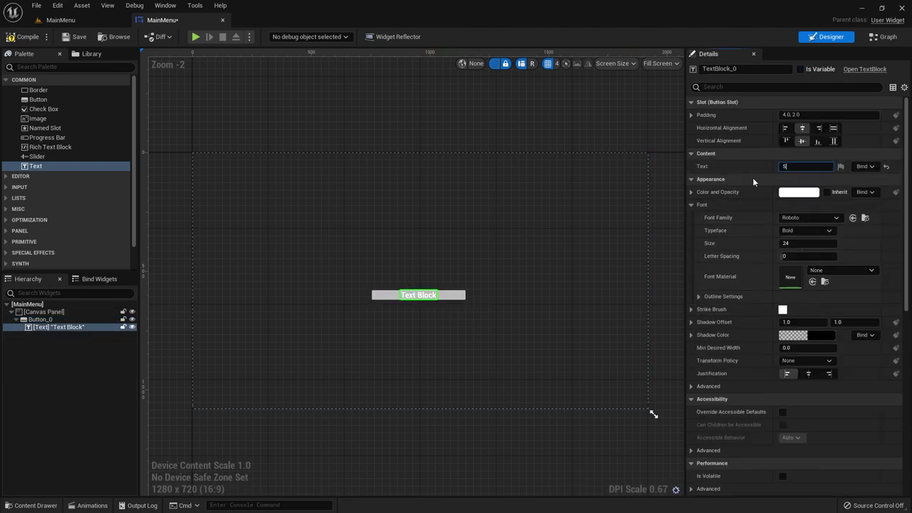
text(tart Ga)
text(me)
click(580, 243)
Make the Start Game button taller and increase its text's font size.
scroll(449, 306, up, 4)
scroll(428, 321, down, 2)
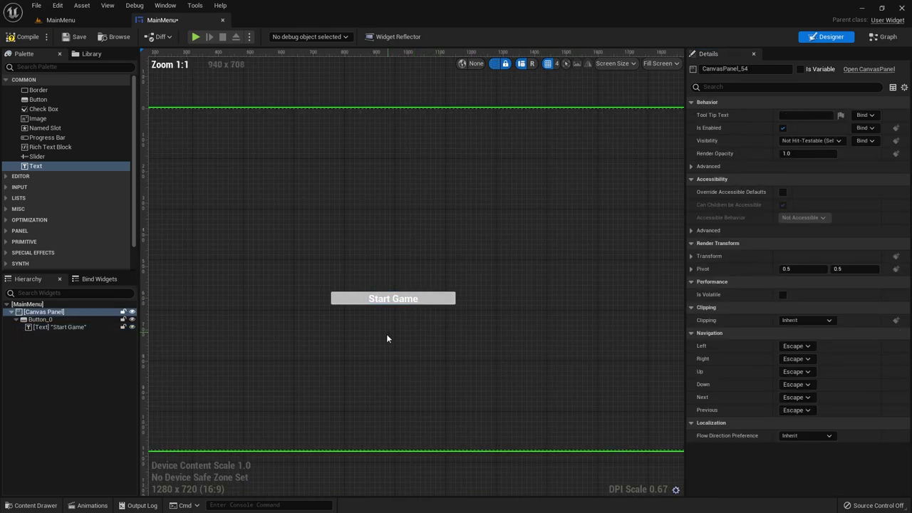
right_drag(387, 336, 406, 327)
click(392, 306)
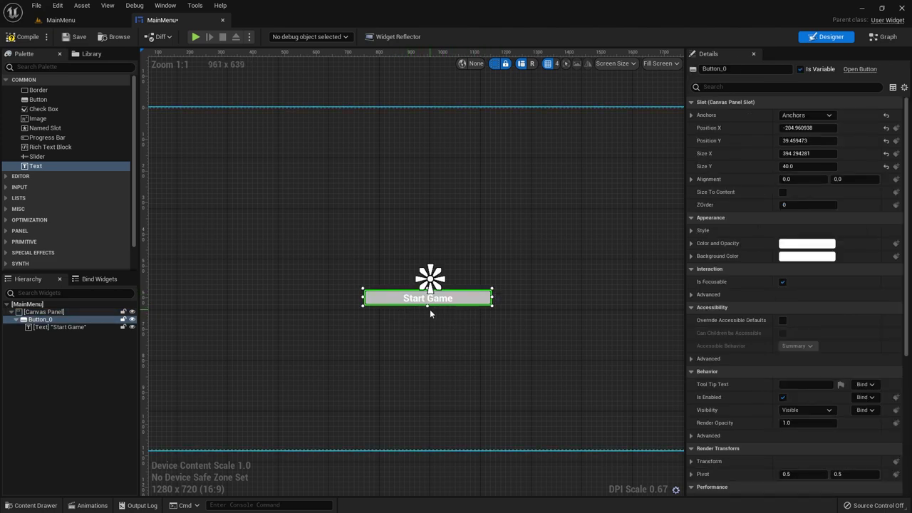
drag(428, 306, 427, 320)
click(427, 305)
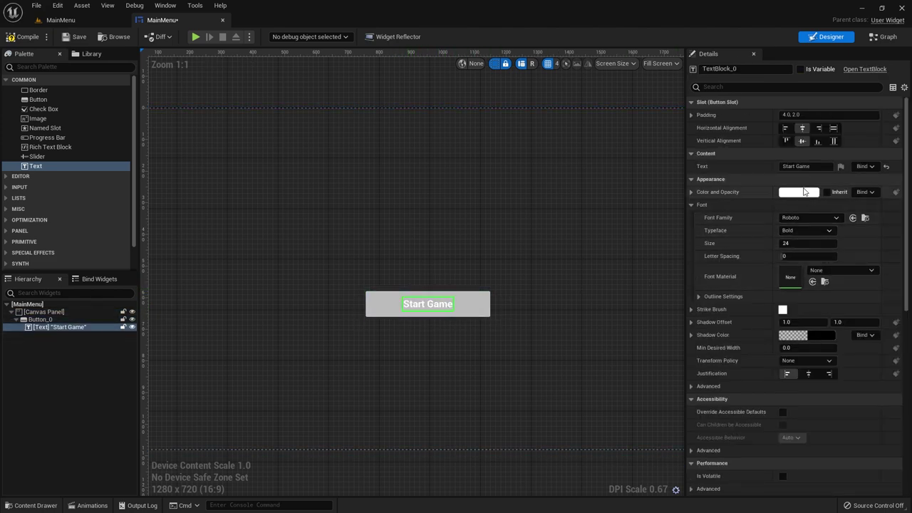
click(796, 244)
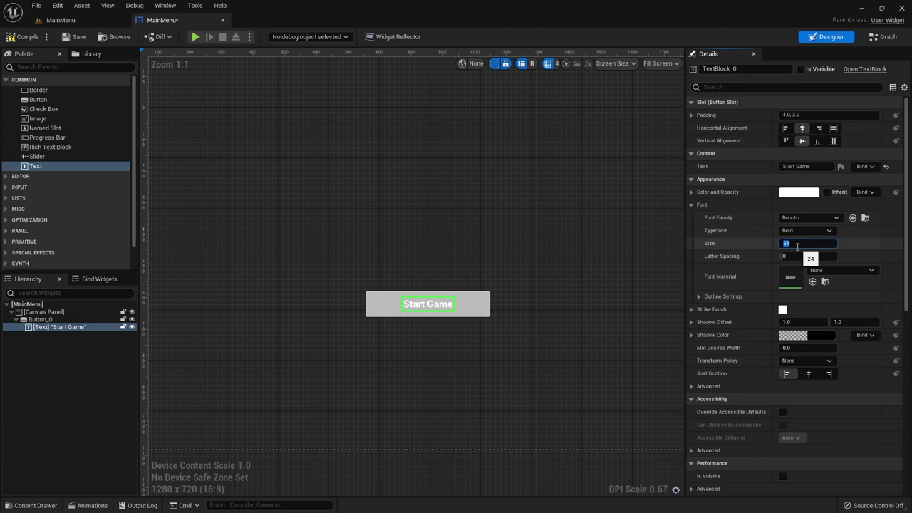
text(35)
click(514, 238)
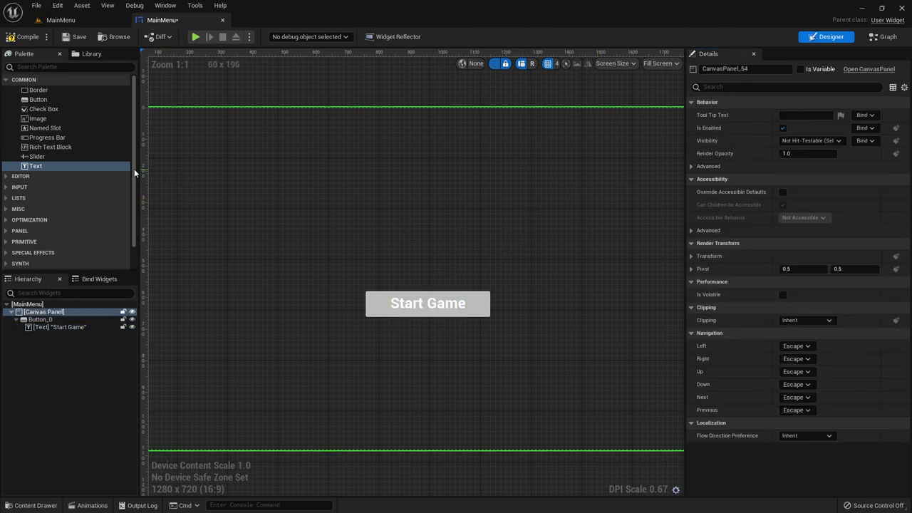
Add a size-60 text block near the top reading 'STOP THE RADIO'.
mouse_move(36, 166)
mouse_down()
mouse_move(394, 130)
mouse_move(404, 141)
mouse_up()
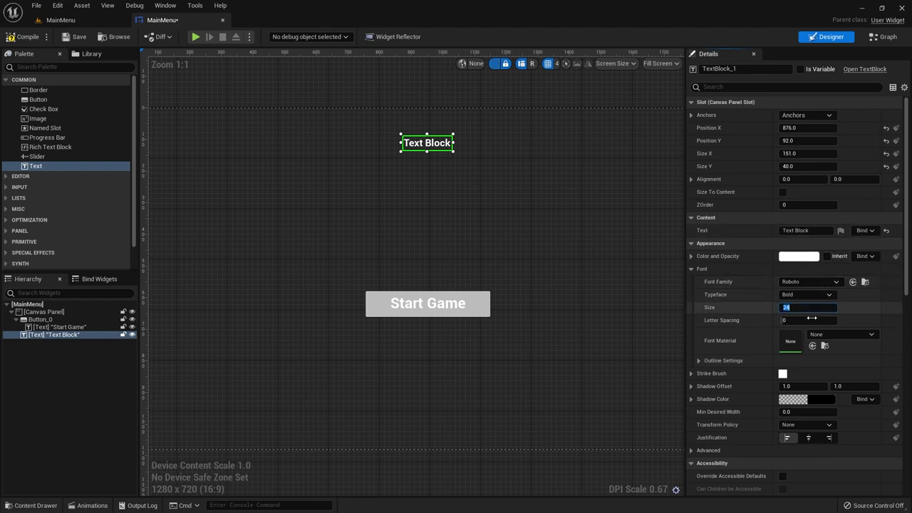
text(0)
key(Return)
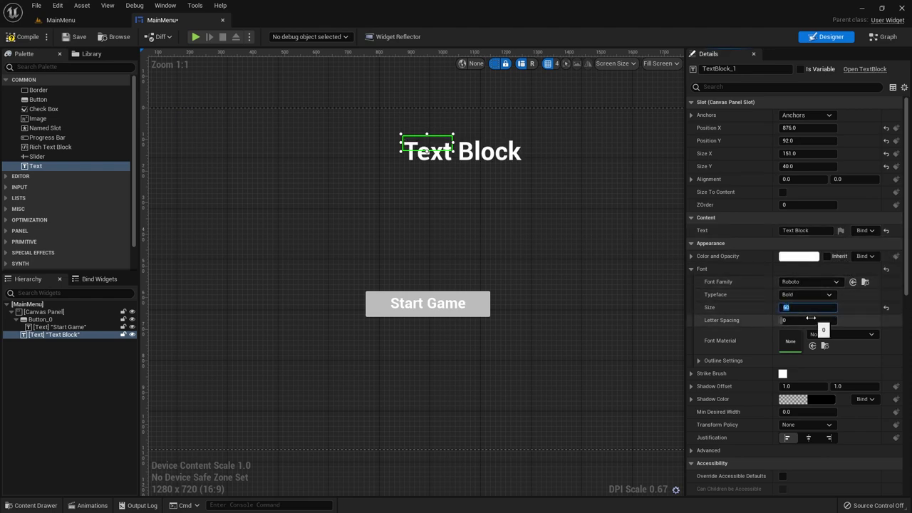
mouse_move(400, 151)
mouse_down()
mouse_move(229, 161)
mouse_move(218, 173)
mouse_up()
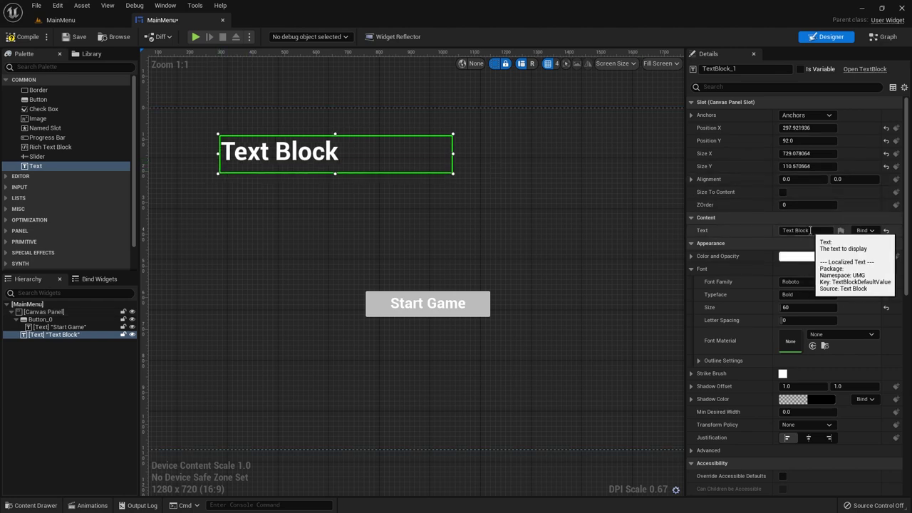
click(810, 231)
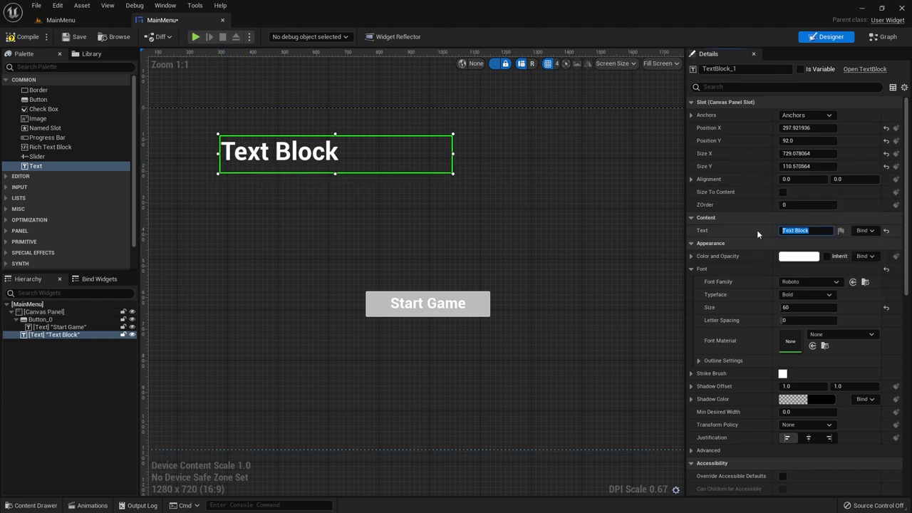
text(S)
text( t)
text(T O P)
text( T H E)
text( R )
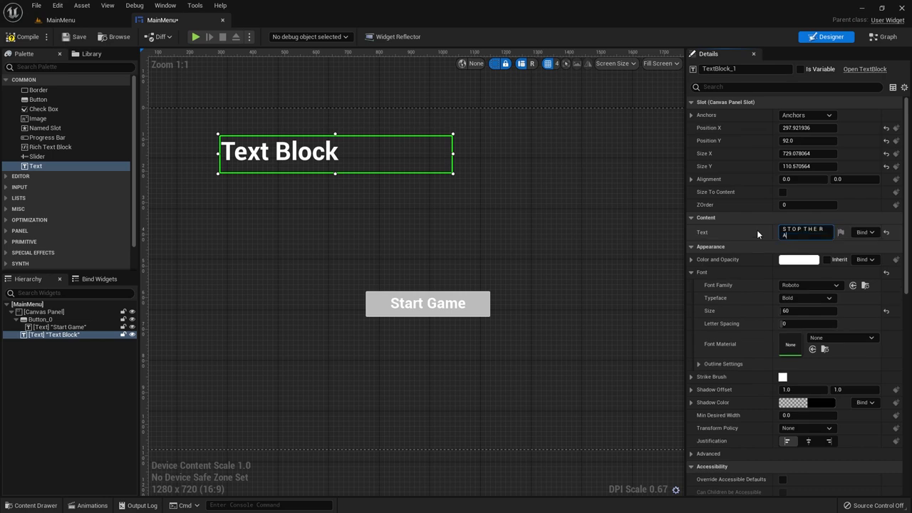
text(A D I O)
key(Return)
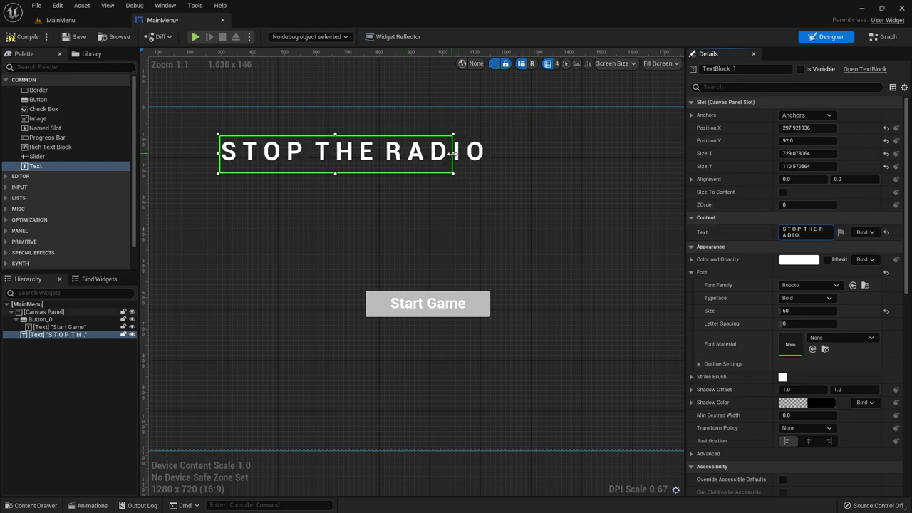
Widen the title, anchor it to top centre, and centre it horizontally.
drag(453, 154, 497, 153)
drag(424, 152, 494, 155)
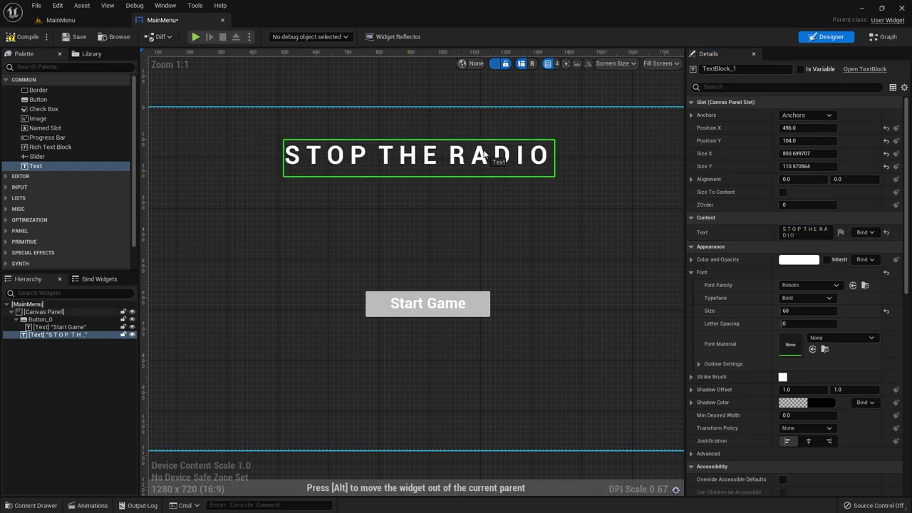
click(790, 116)
click(829, 138)
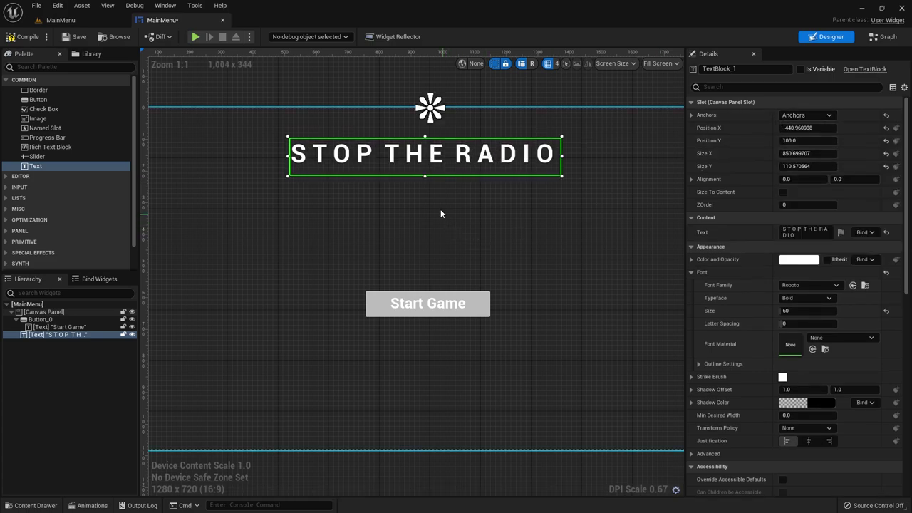
drag(436, 158, 448, 159)
click(496, 228)
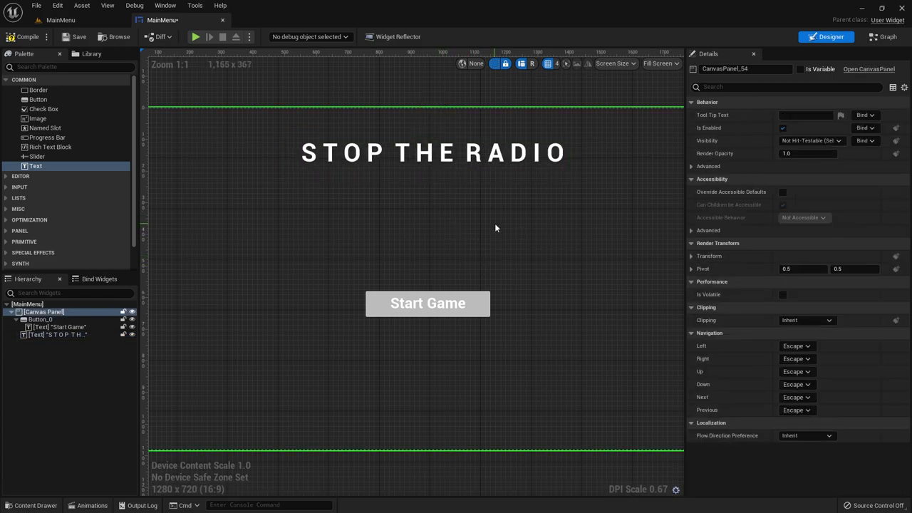
Leave the widget designer for the MainMenu level editor and open the Blueprints dropdown.
click(478, 301)
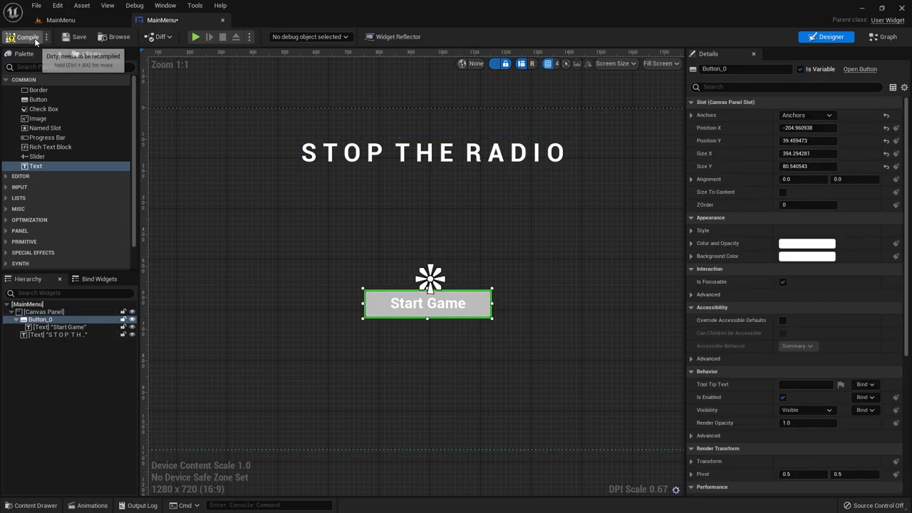
click(71, 20)
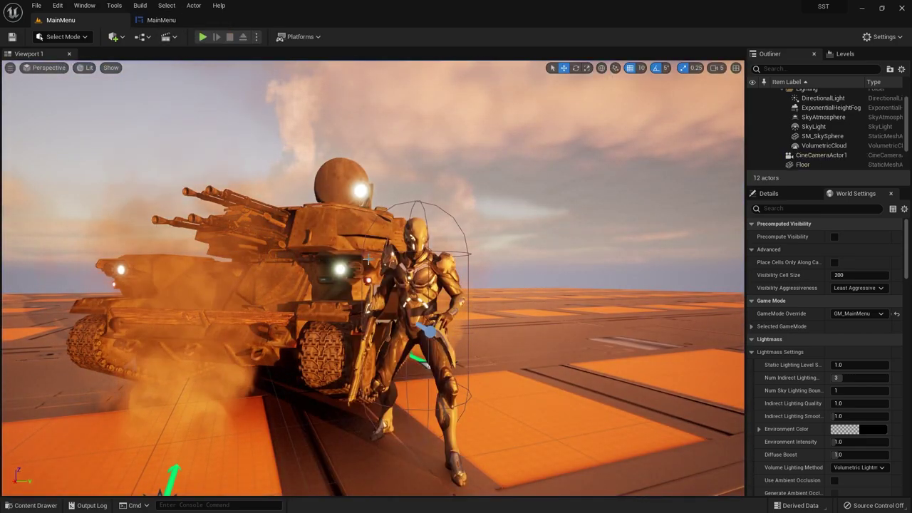
click(161, 20)
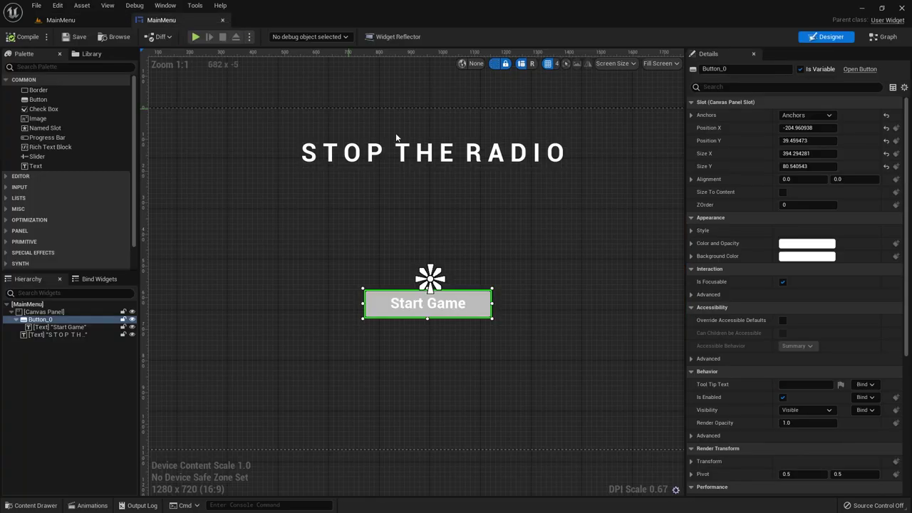
click(97, 19)
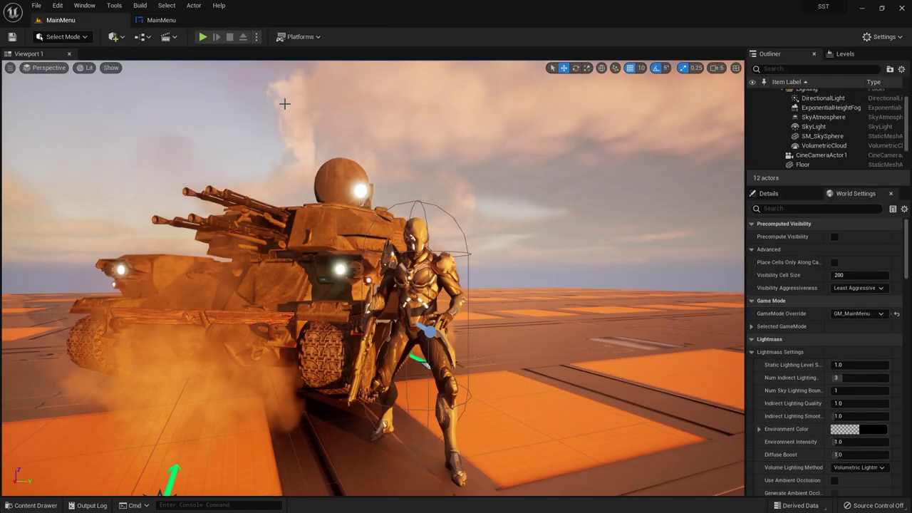
click(142, 36)
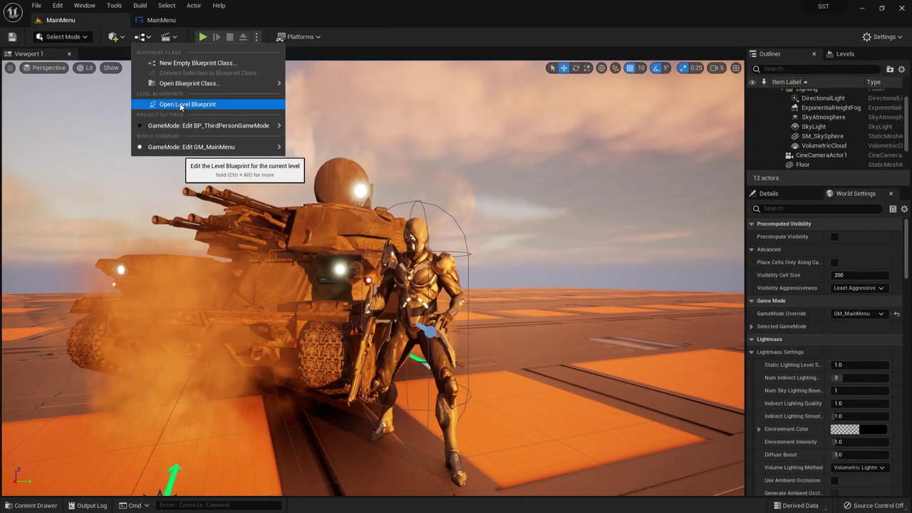
In the level blueprint, add a Create Widget node of class MainMenu after Play Sound 2D.
click(181, 107)
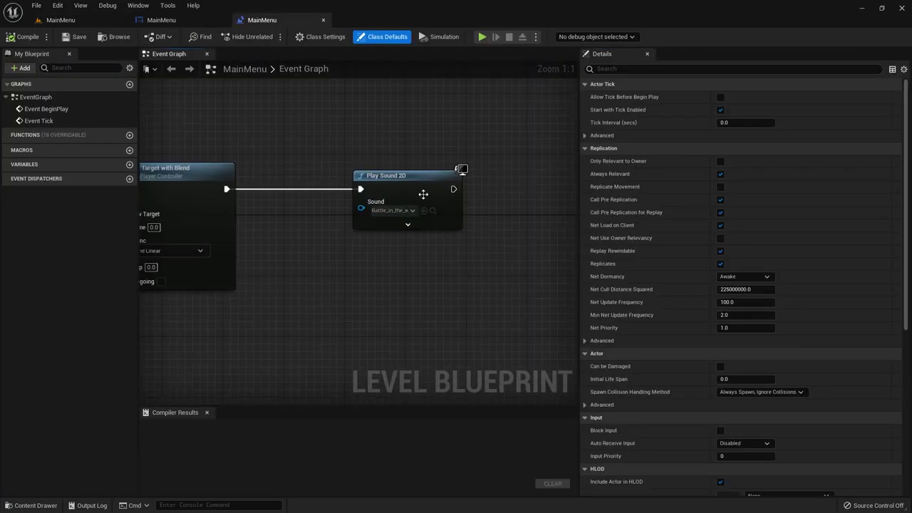
mouse_move(423, 194)
mouse_down()
mouse_move(361, 194)
mouse_move(475, 189)
mouse_up()
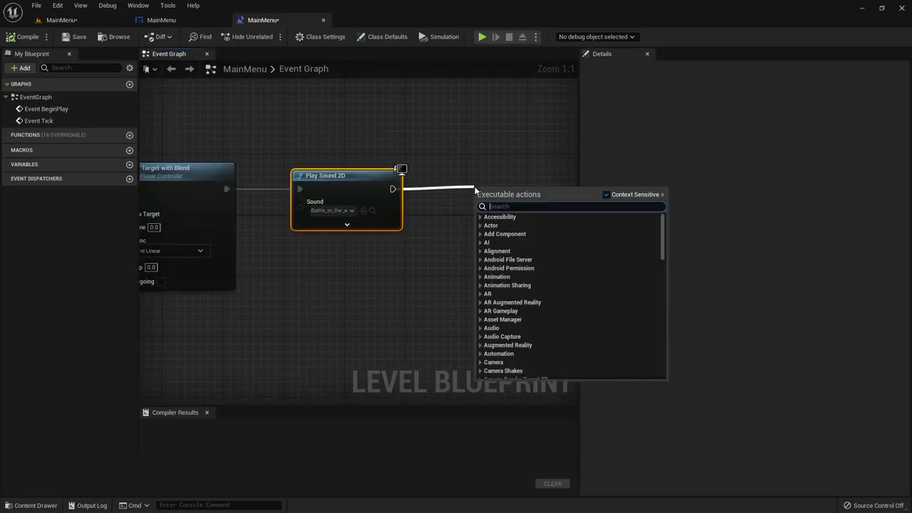
text(CREATE W)
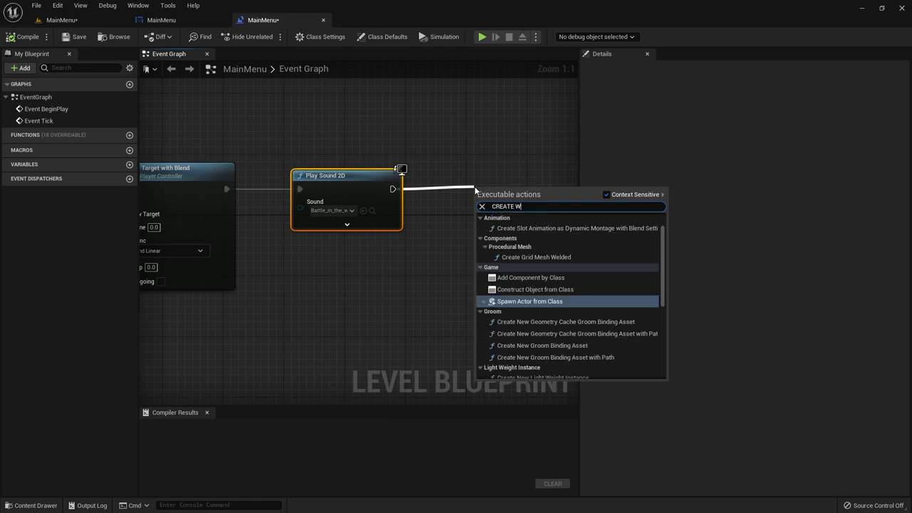
text(ID)
key(Return)
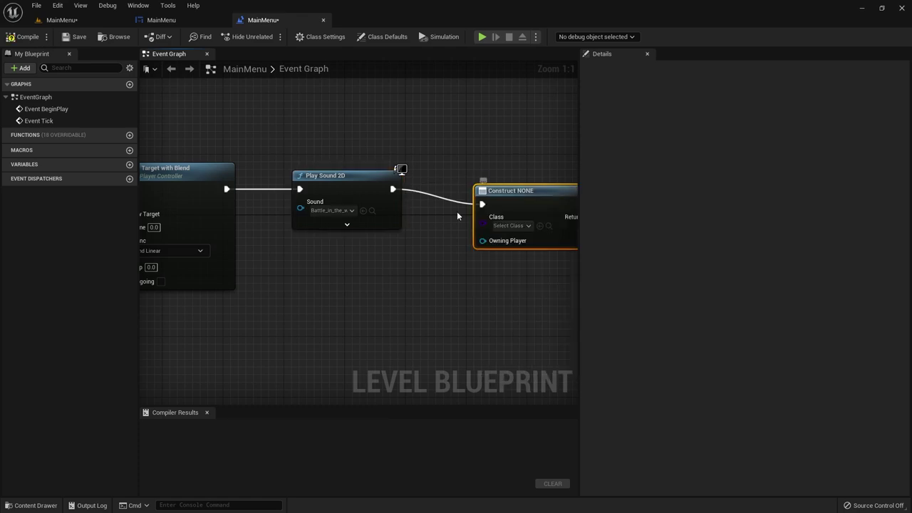
drag(403, 176, 404, 162)
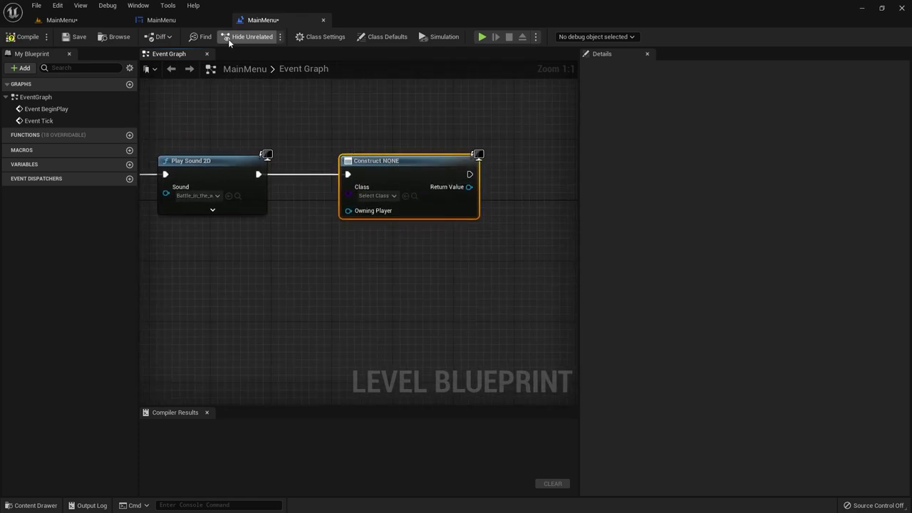
click(394, 195)
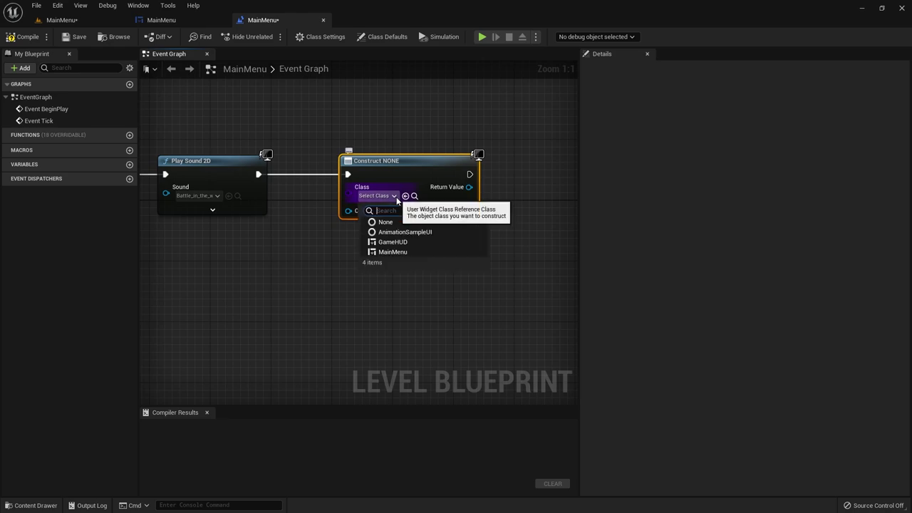
click(392, 252)
Connect an Add to Viewport node to the widget's Return Value.
right_drag(492, 210, 407, 220)
drag(351, 190, 389, 190)
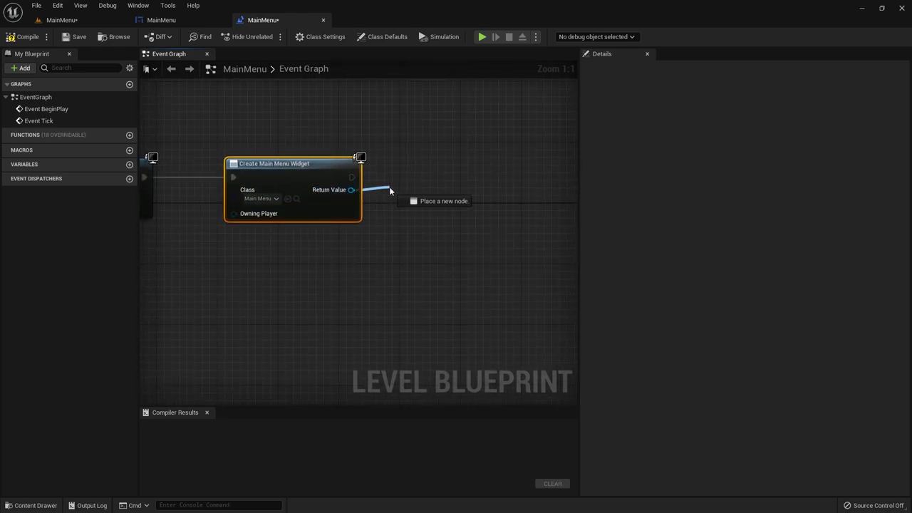
text(add to v)
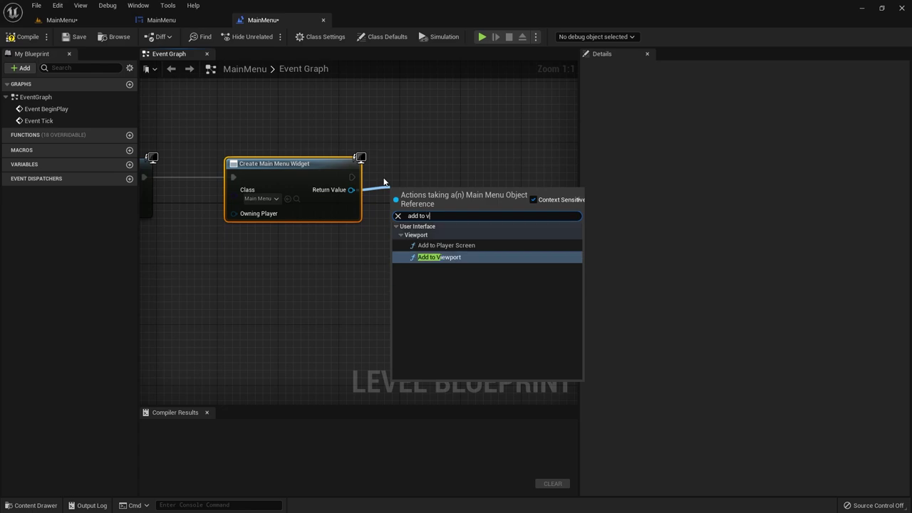
click(435, 257)
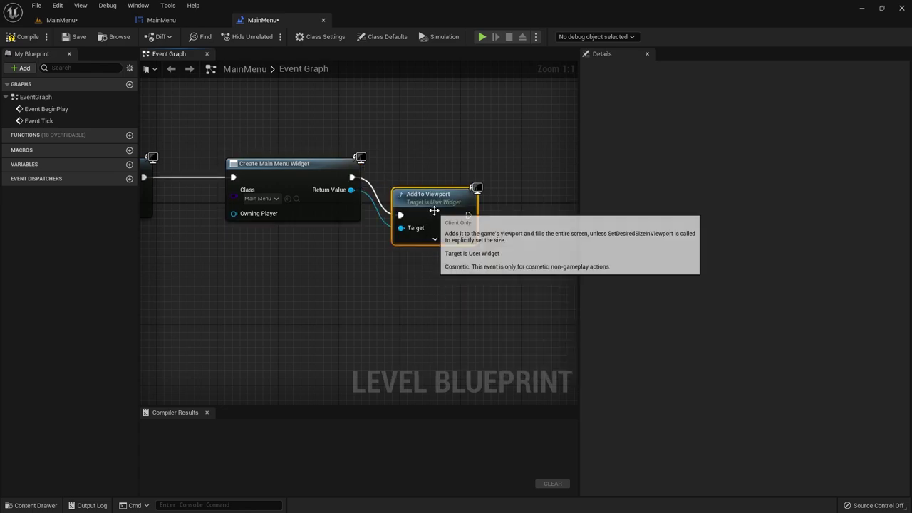
Compile and save the level blueprint, then play the MainMenu level to test the menu.
click(29, 36)
click(75, 36)
click(61, 20)
click(204, 36)
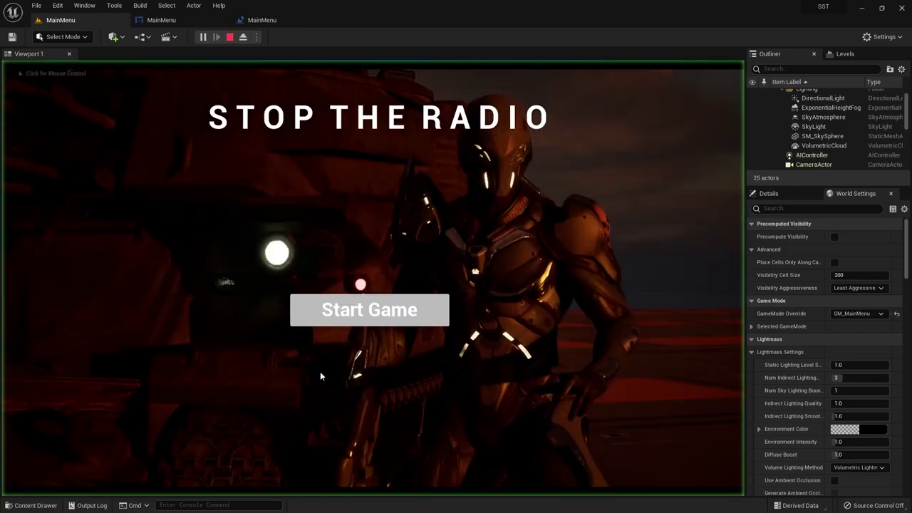
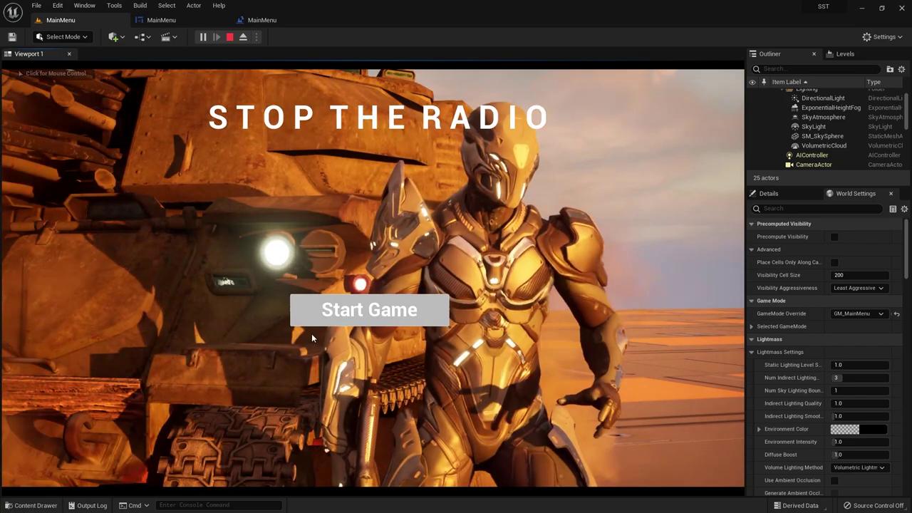
Stop the play test and show Button_0's Events list in the MainMenu widget's Details panel.
key(Escape)
click(262, 20)
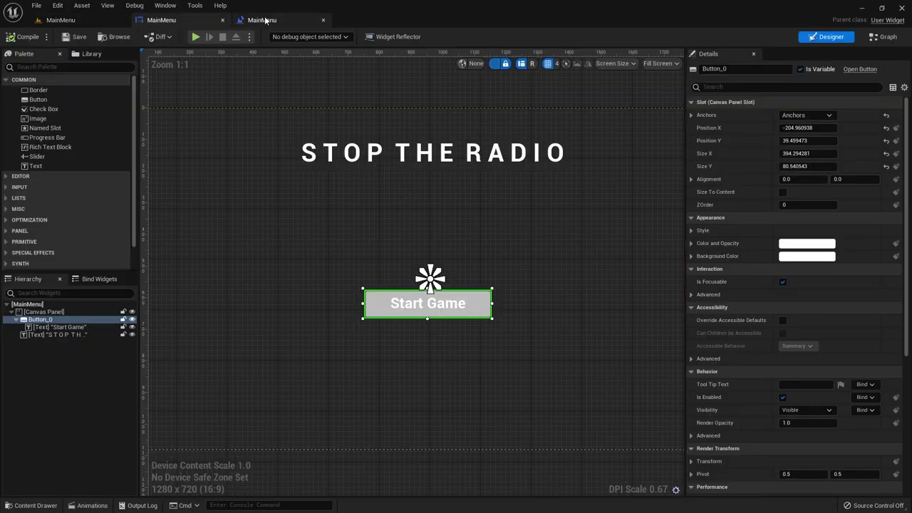
scroll(882, 355, down, 3)
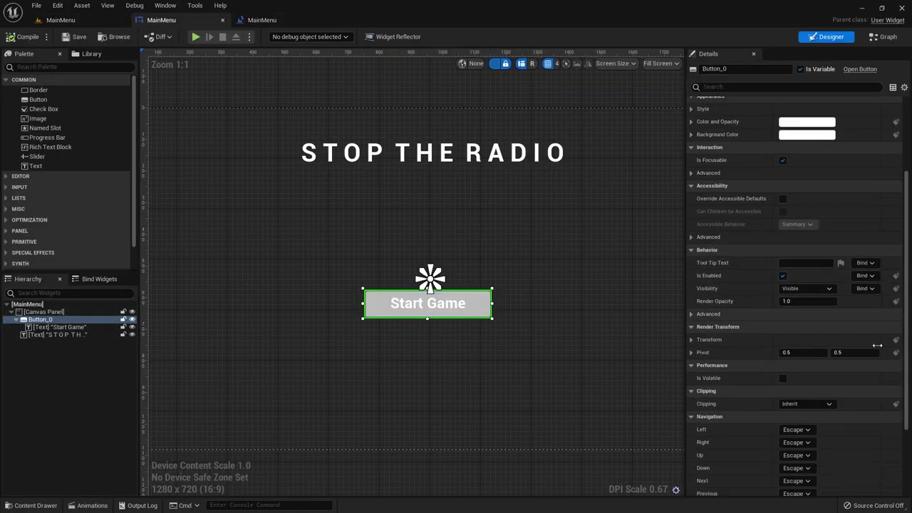
scroll(722, 448, down, 3)
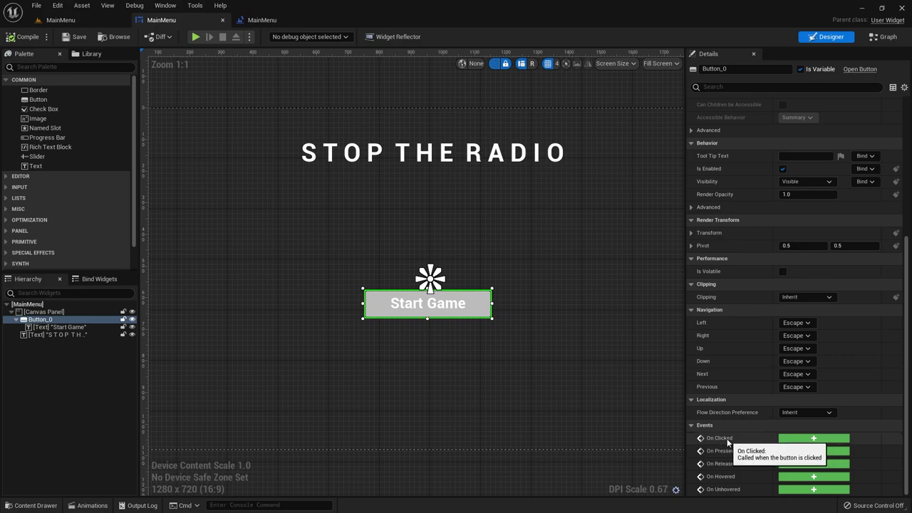
Add an On Clicked event for Start Game that runs an Open Level (by Name) node.
click(814, 438)
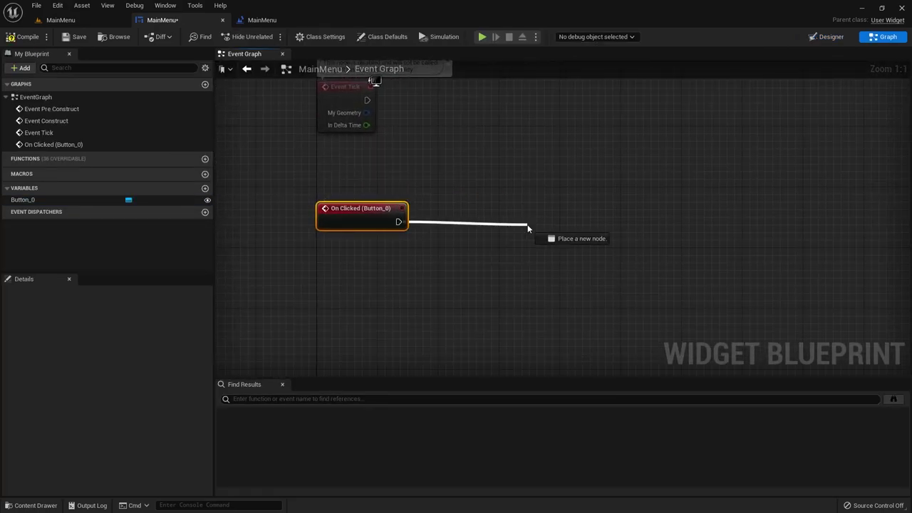
click(466, 129)
key(ctrl+space)
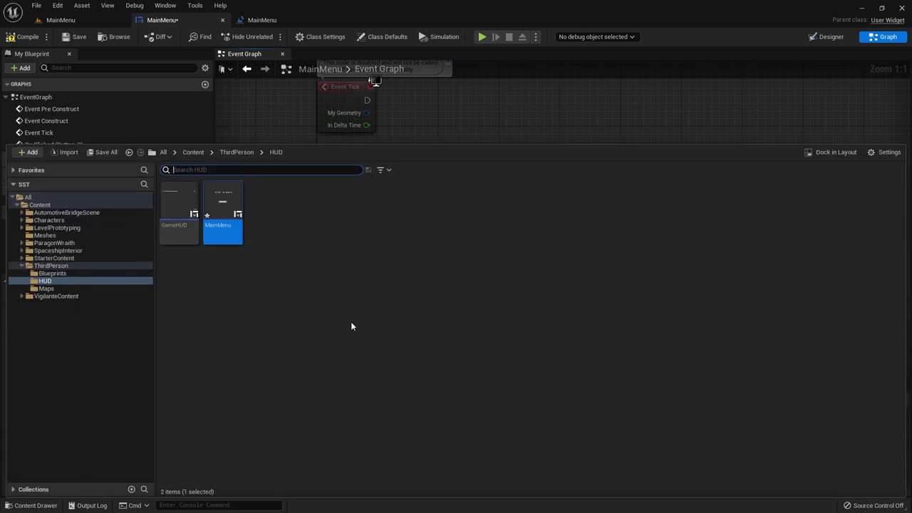
click(58, 288)
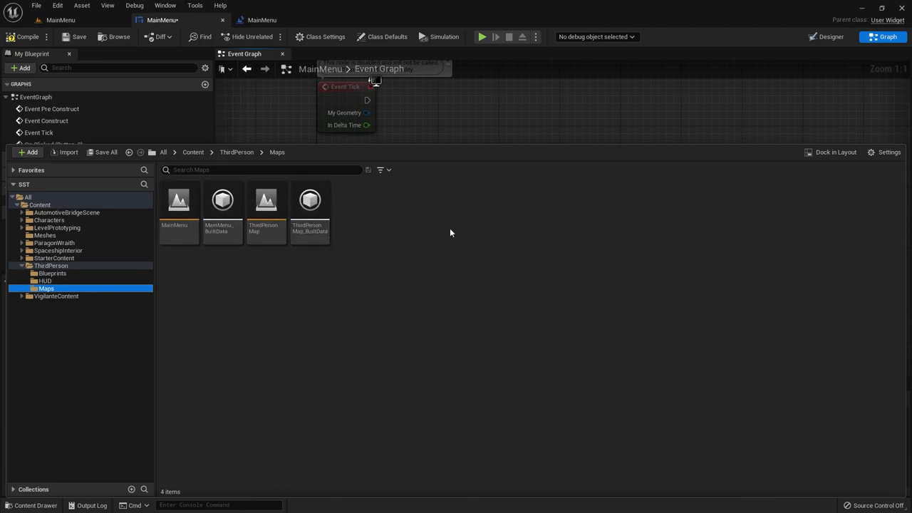
key(ctrl+space)
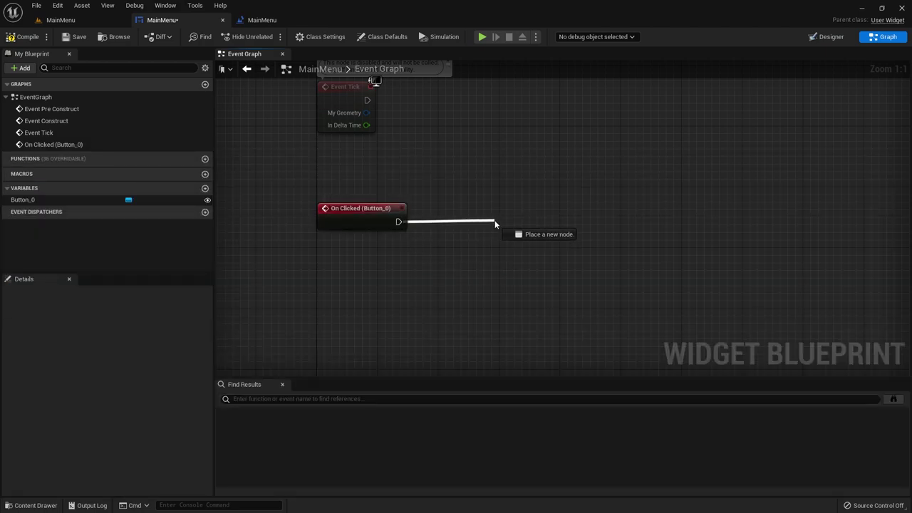
drag(496, 224, 498, 225)
text(open)
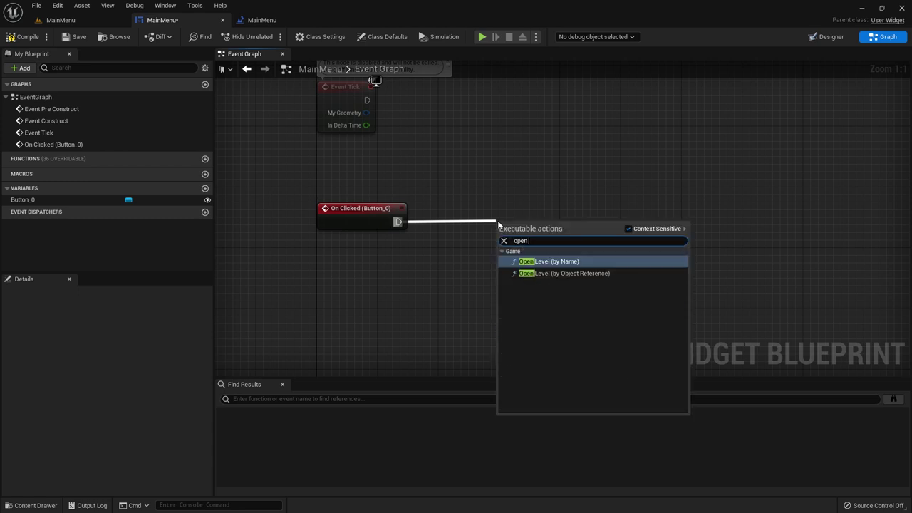
click(564, 263)
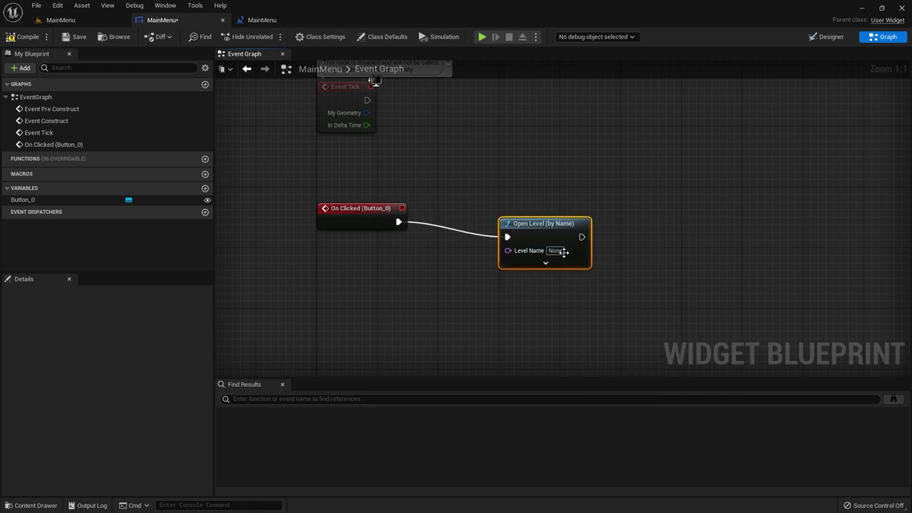
Set the Open Level node's Level Name to ThirdPersonMap and compile the widget.
key(ctrl+space)
click(265, 213)
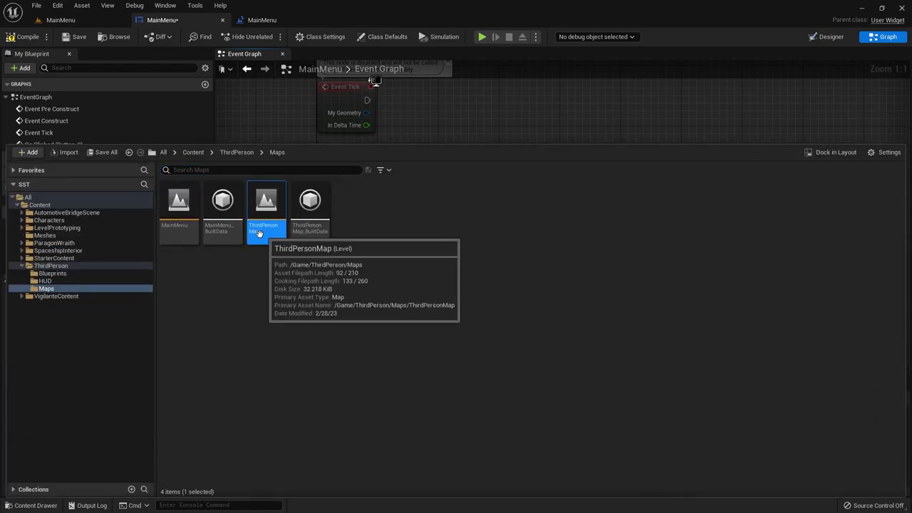
key(F2)
key(ctrl+c)
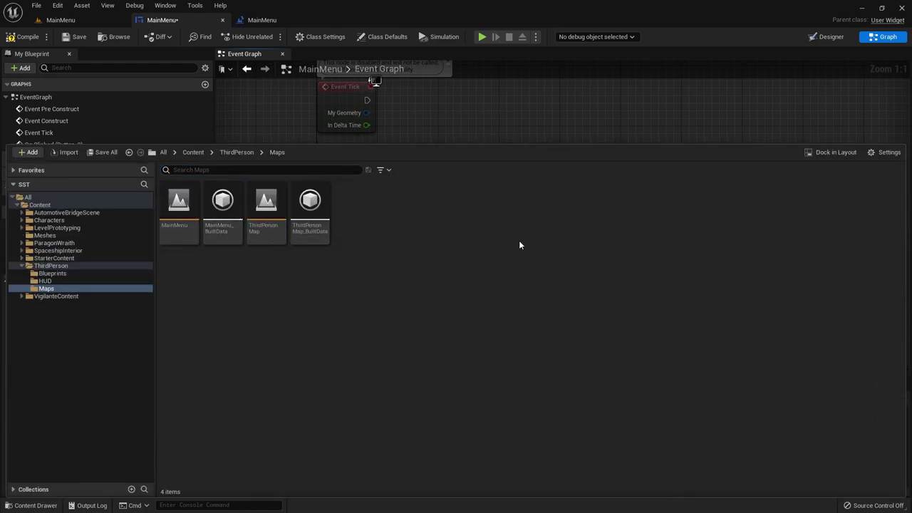
click(550, 115)
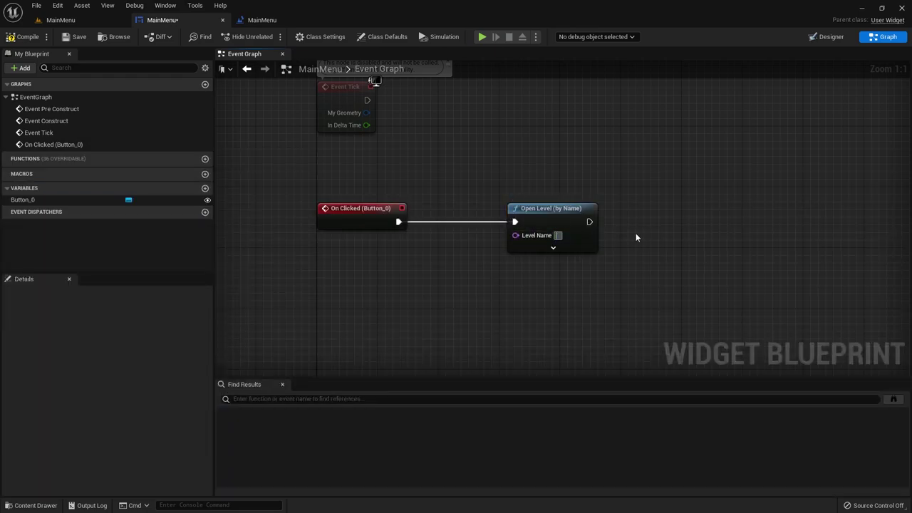
key(ctrl+v)
key(Return)
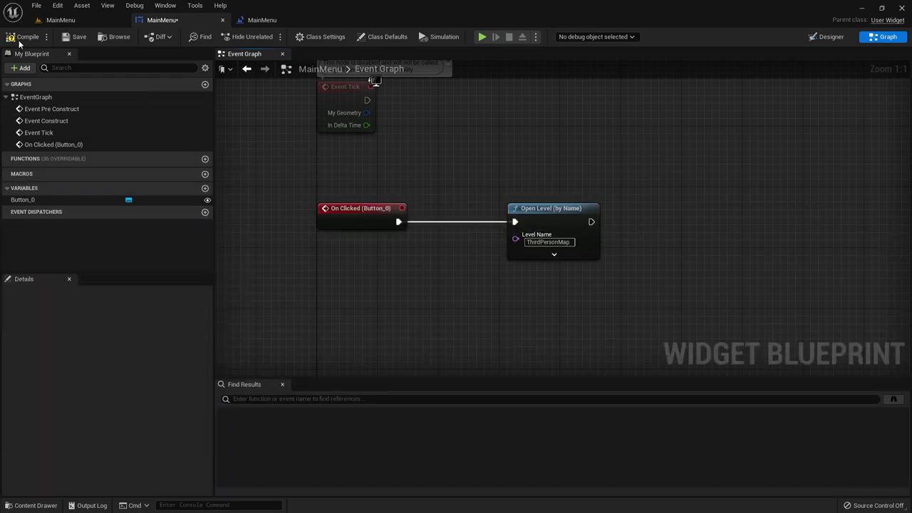
click(28, 37)
click(61, 20)
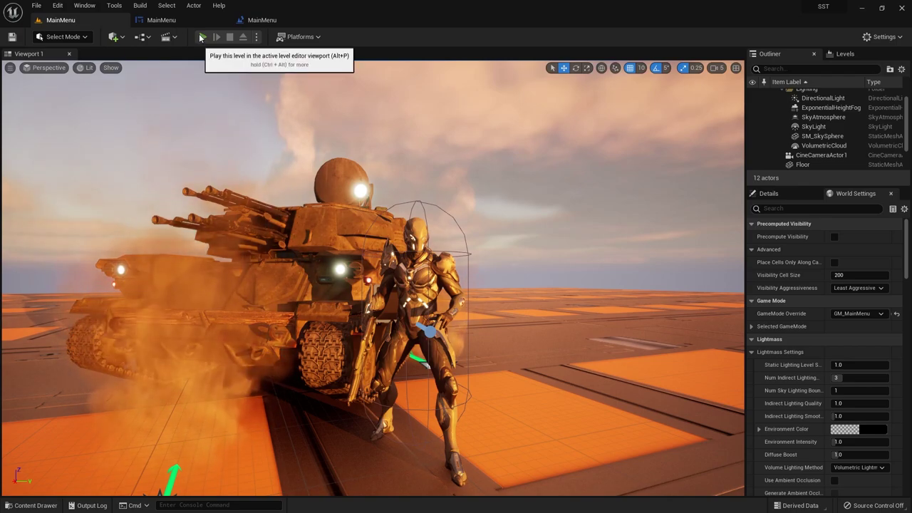
Play-test the menu and confirm Start Game loads the ThirdPersonMap bridge level.
click(202, 37)
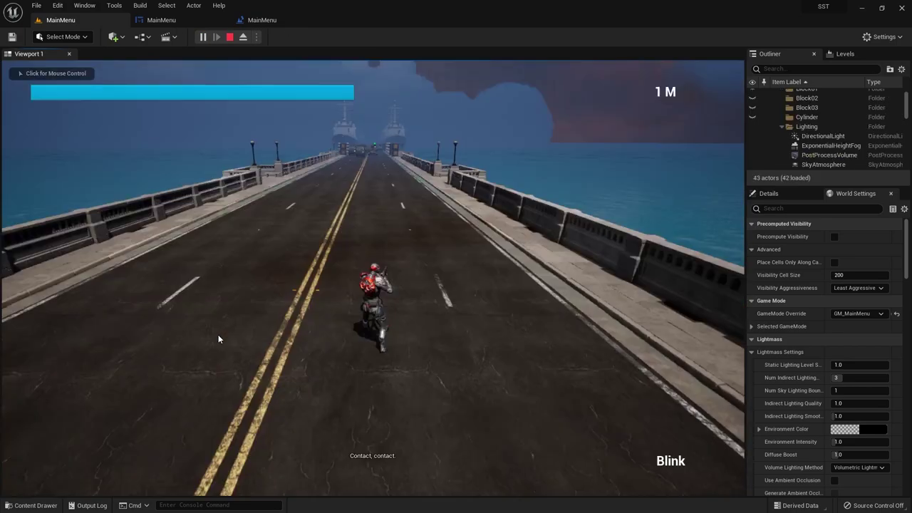
click(501, 295)
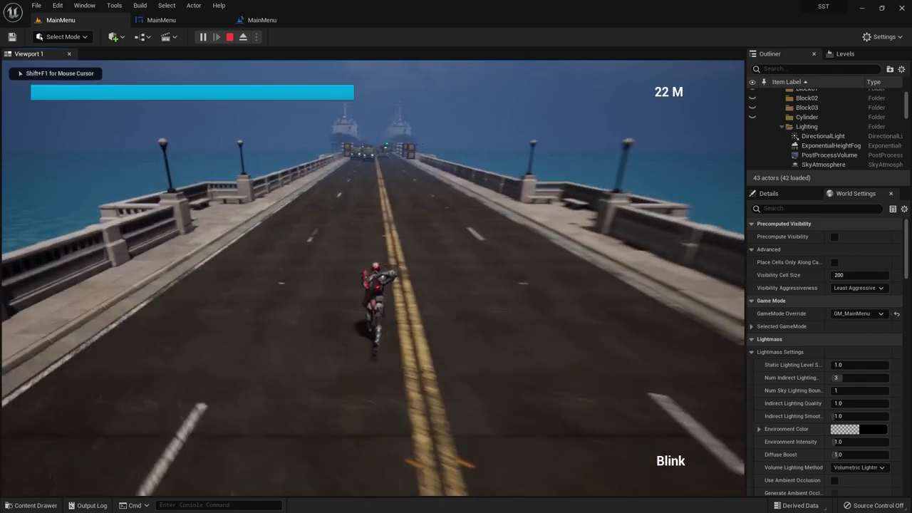
key(Escape)
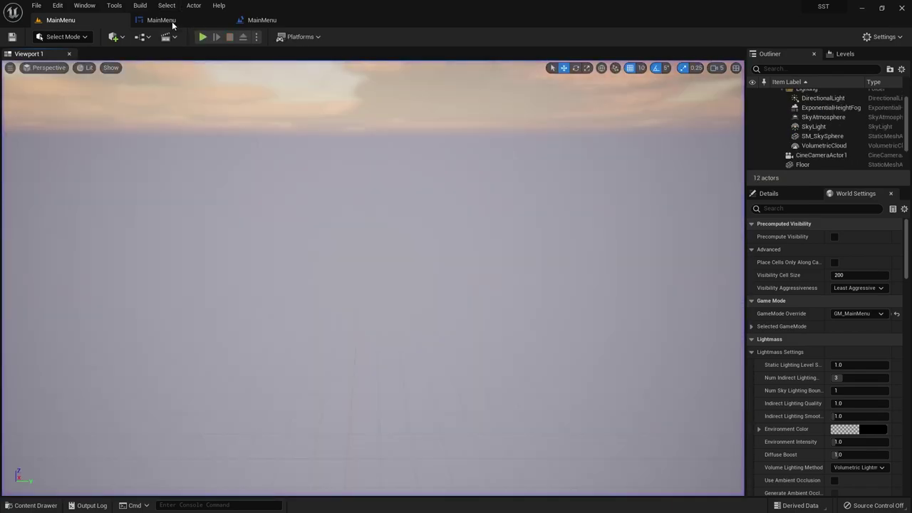
click(171, 21)
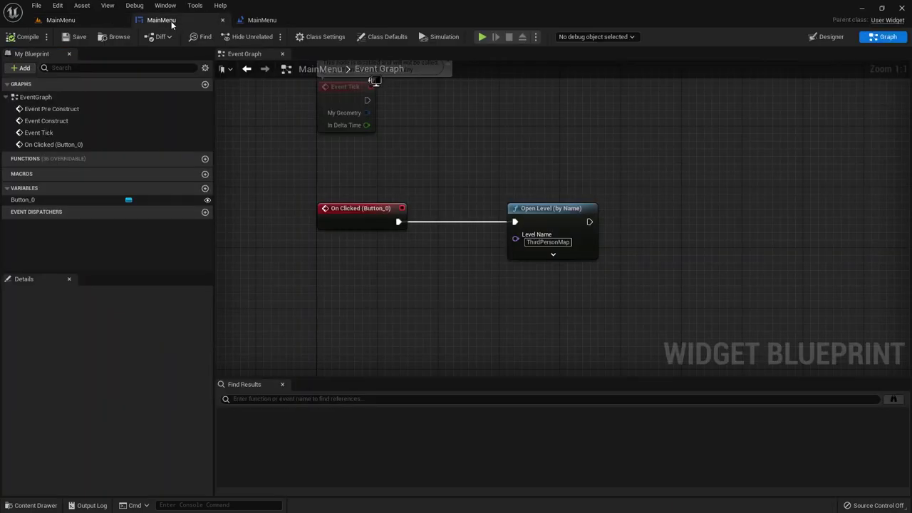
click(91, 19)
Replay the menu, then open the MainMenu widget's Designer layout.
click(203, 38)
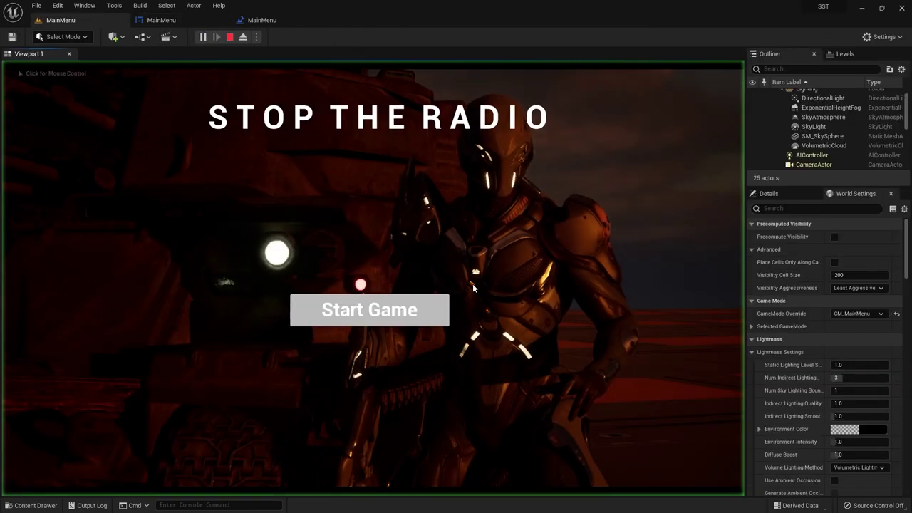
key(Escape)
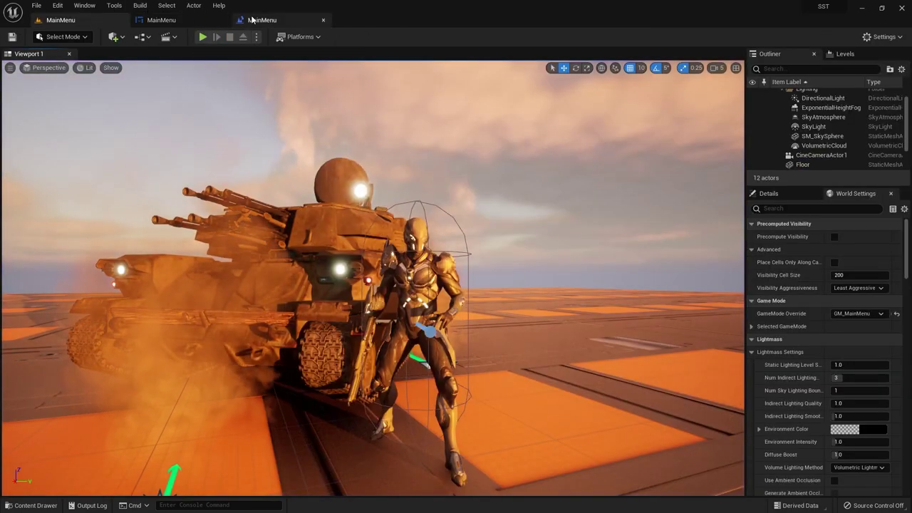
click(261, 20)
click(161, 20)
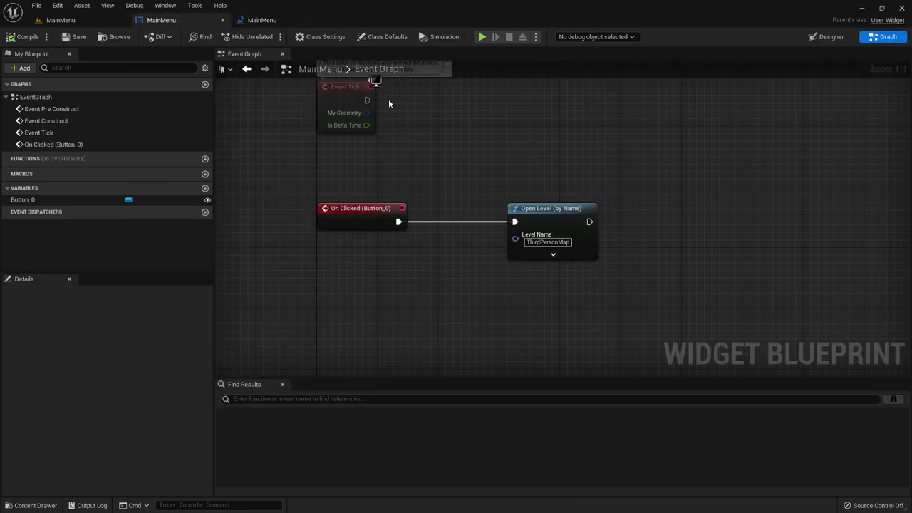
click(827, 41)
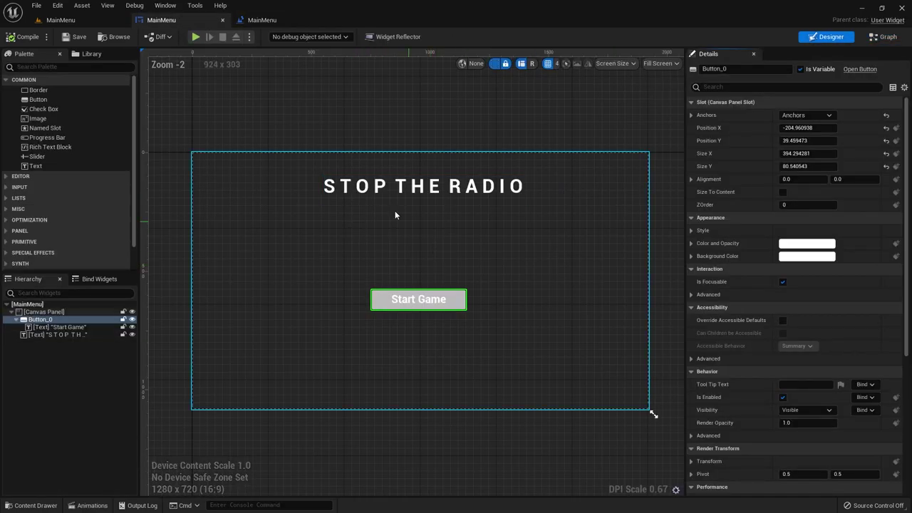
Give the STOP THE RADIO title text a black outline through its Outline Size setting.
click(367, 342)
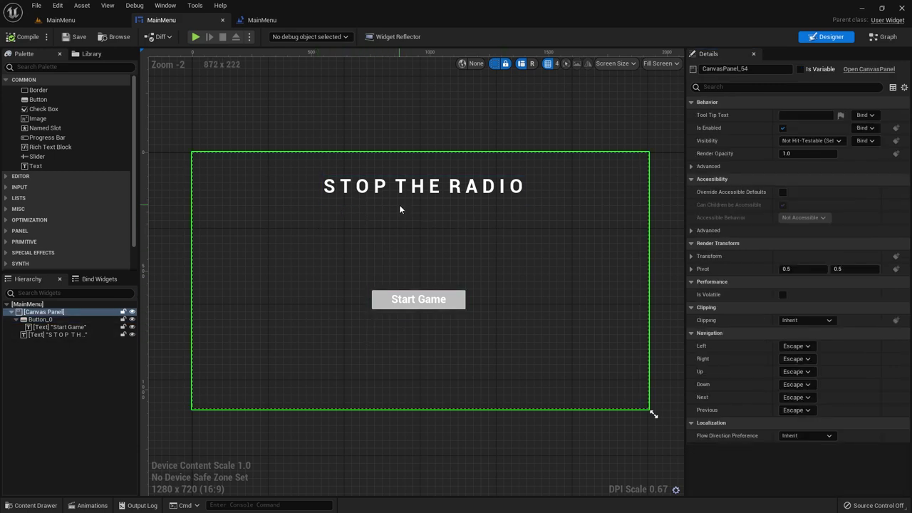
click(378, 190)
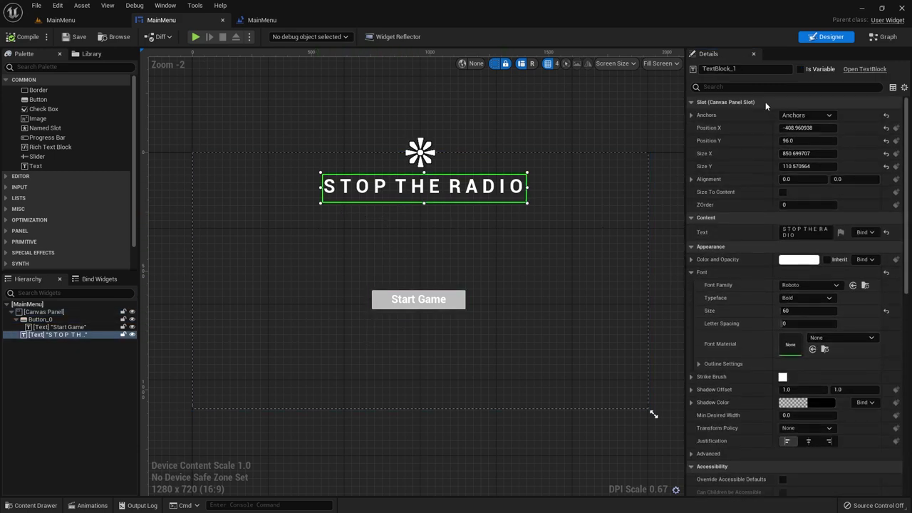
text(put)
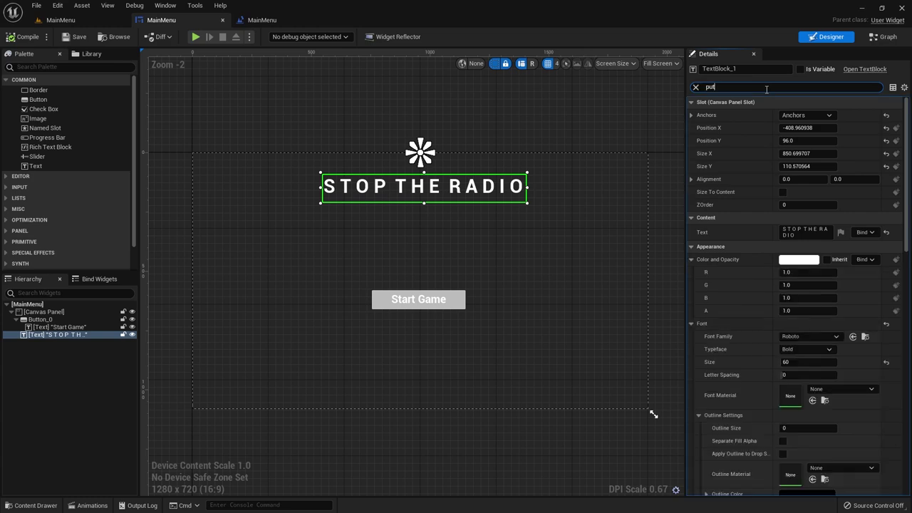
text(o)
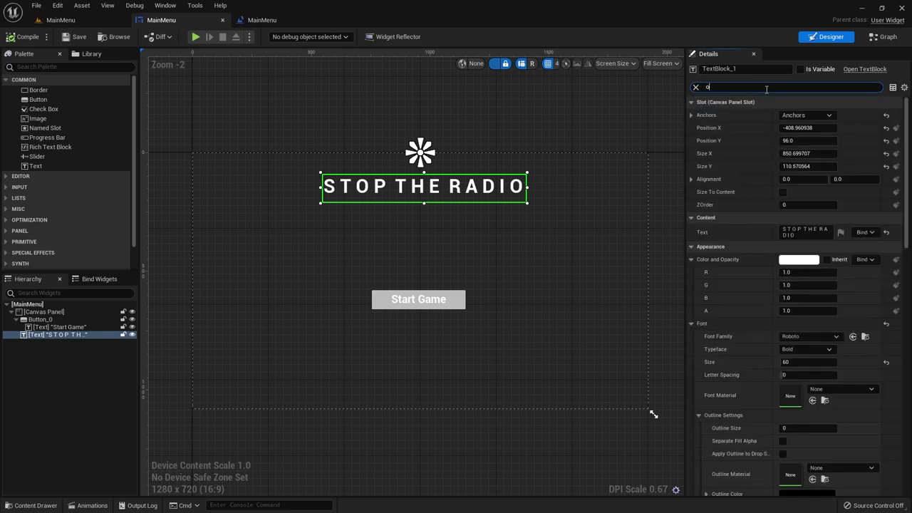
text(ut)
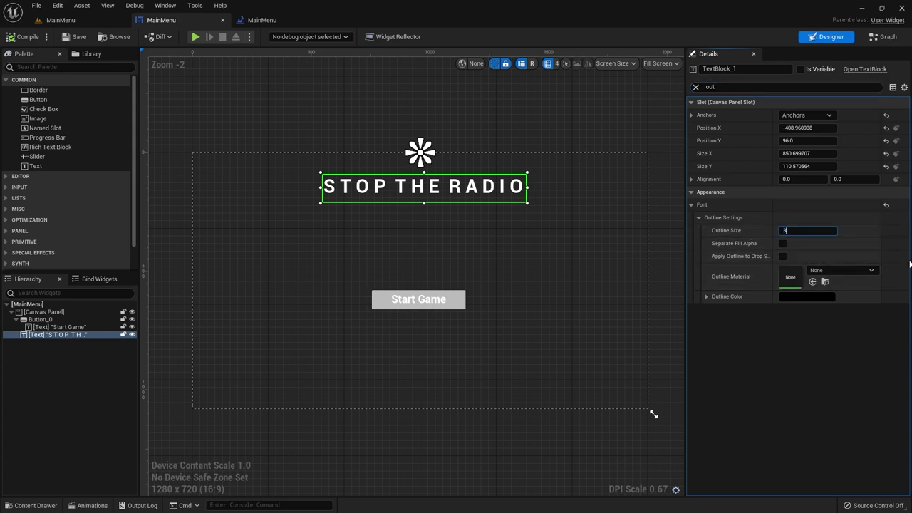
click(474, 232)
scroll(420, 189, up, 5)
scroll(430, 200, up, 4)
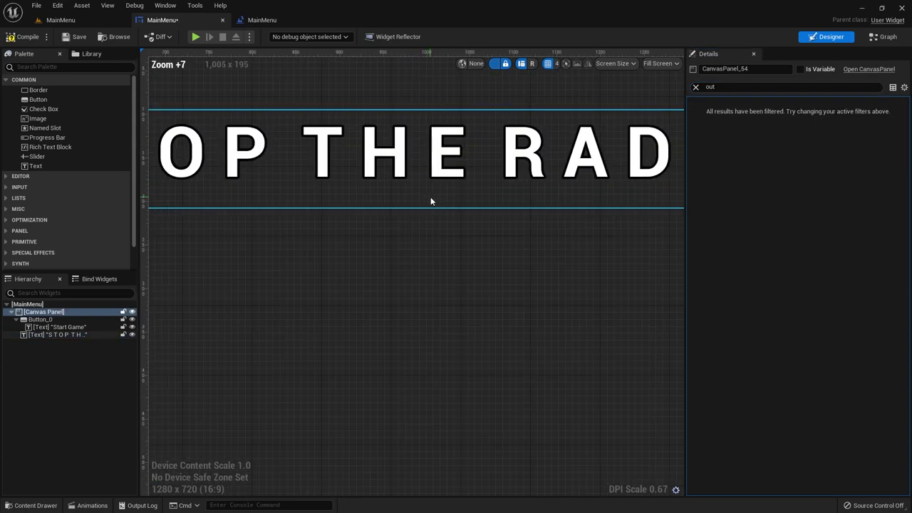
Compile the widget and play-test the menu with the outlined title.
click(25, 37)
click(61, 20)
click(197, 36)
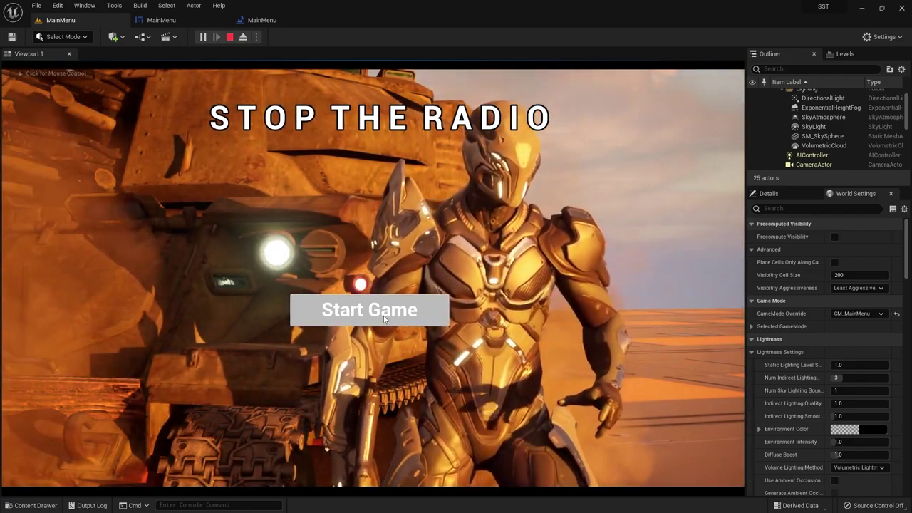
Increase the Start Game label's outline thickness in the menu widget.
key(Escape)
click(161, 20)
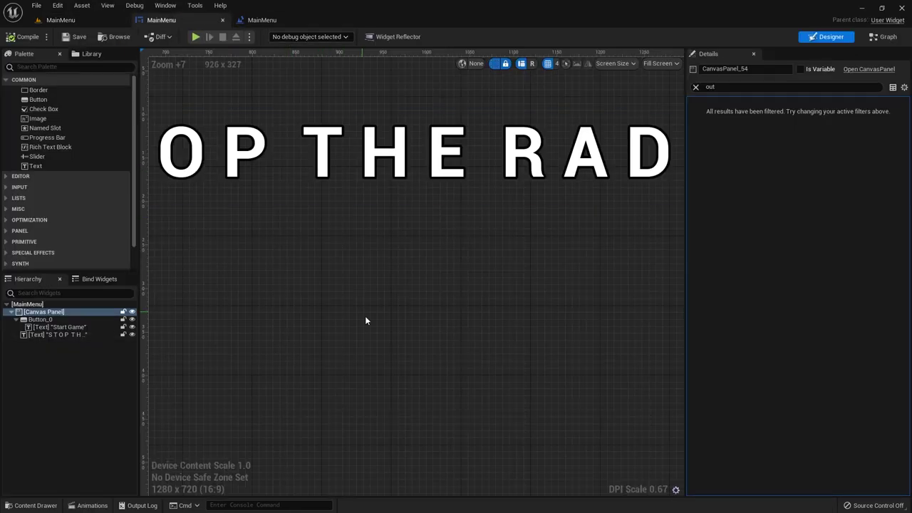
scroll(364, 320, down, 5)
click(444, 344)
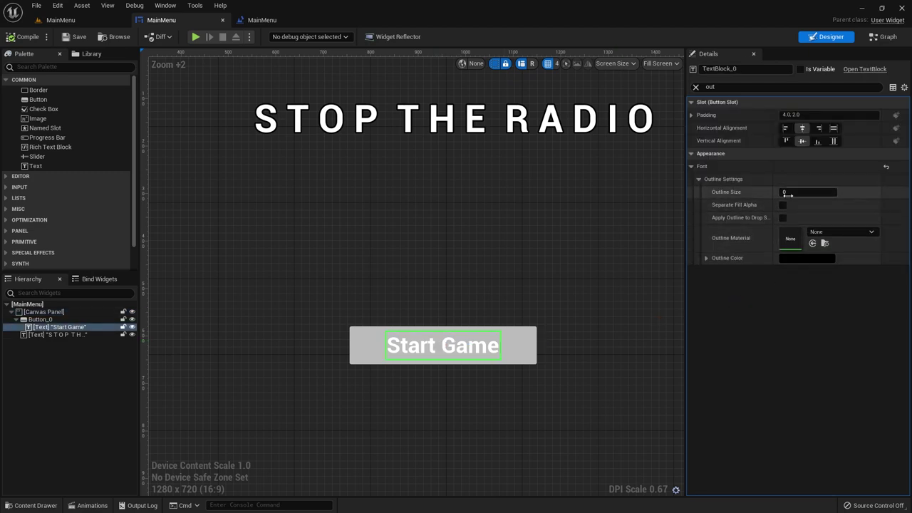
drag(783, 191, 805, 191)
click(648, 276)
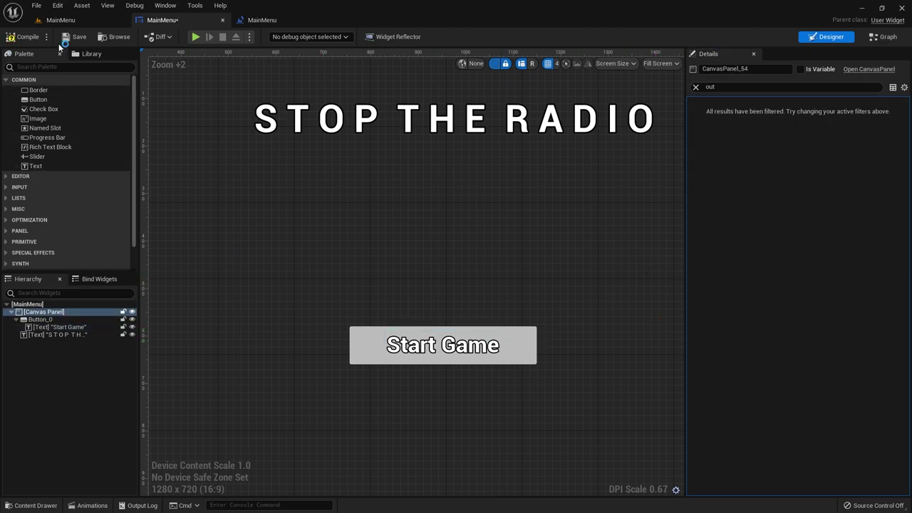
Save the menu widget and play-test it in the level.
click(72, 37)
click(61, 20)
click(202, 36)
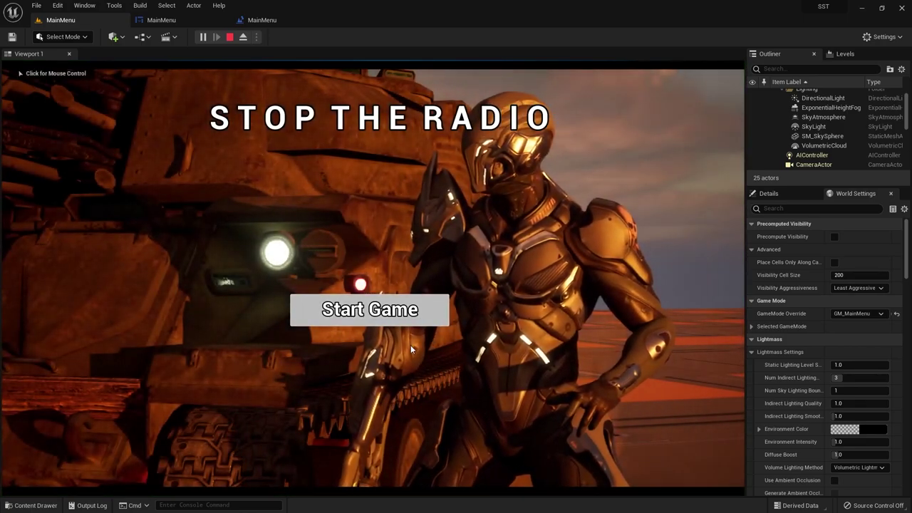
key(Escape)
Select the Start Game button, clear the Details filter and expand its Slot and Appearance settings.
click(171, 20)
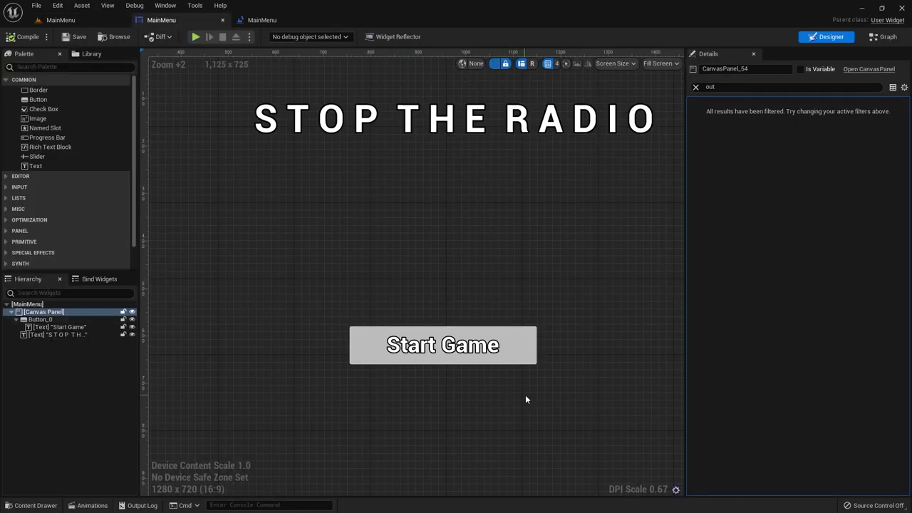
click(519, 353)
click(696, 87)
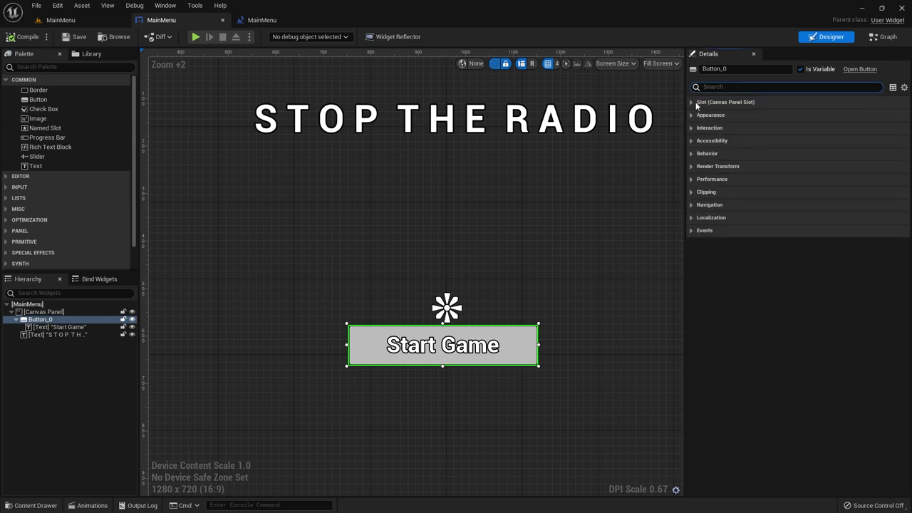
click(535, 158)
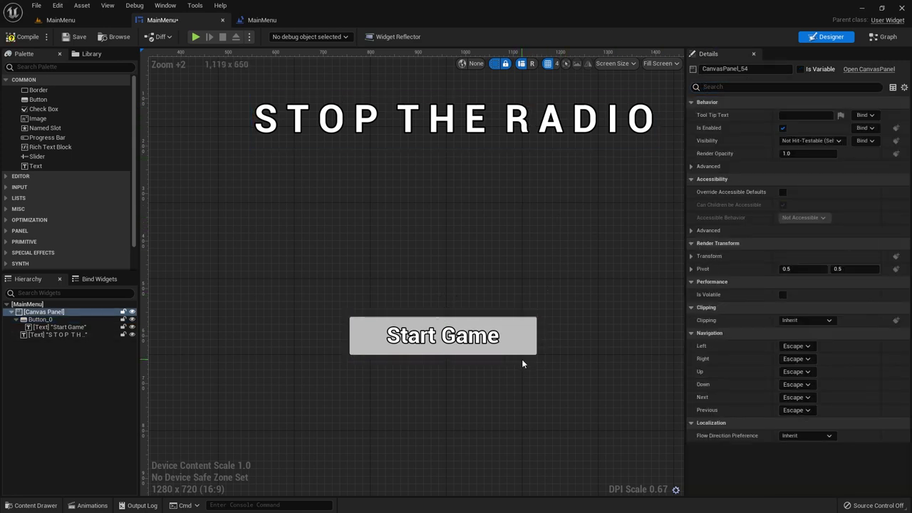
click(511, 332)
scroll(812, 256, down, 2)
scroll(800, 255, up, 2)
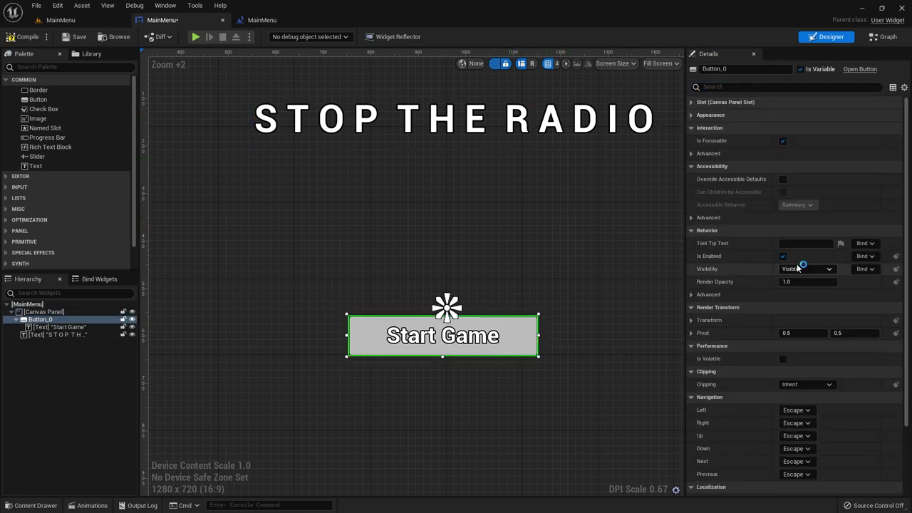
click(691, 103)
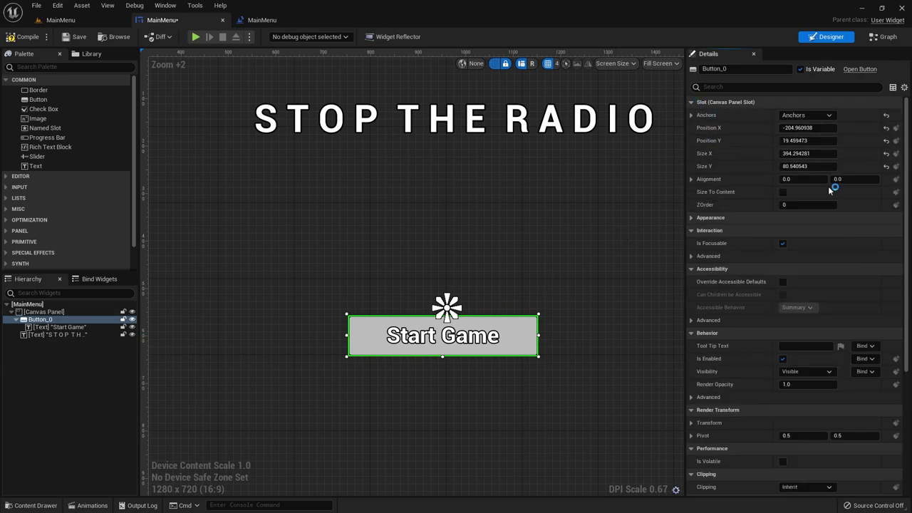
scroll(800, 198, down, 4)
scroll(704, 155, up, 2)
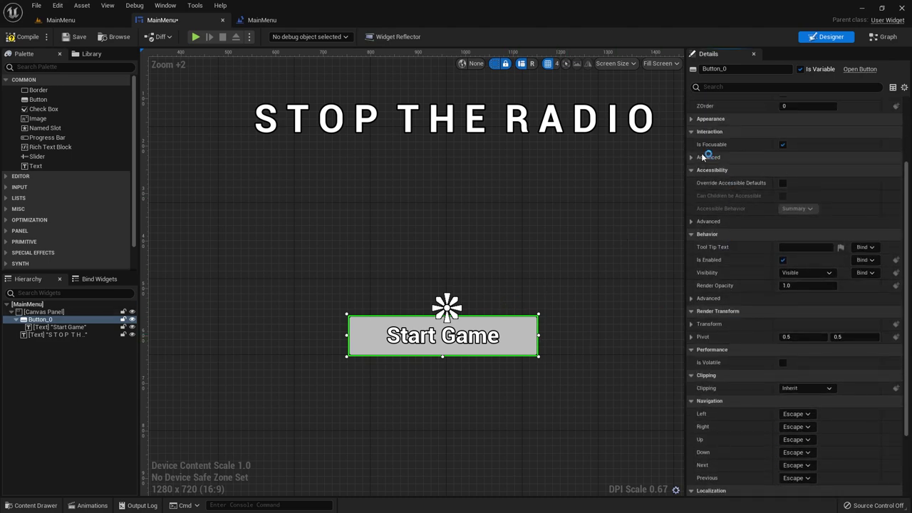
click(692, 119)
Nudge the Start Game button down and try HDRI_Epic_Courtyard_Daylight as its normal image.
click(691, 131)
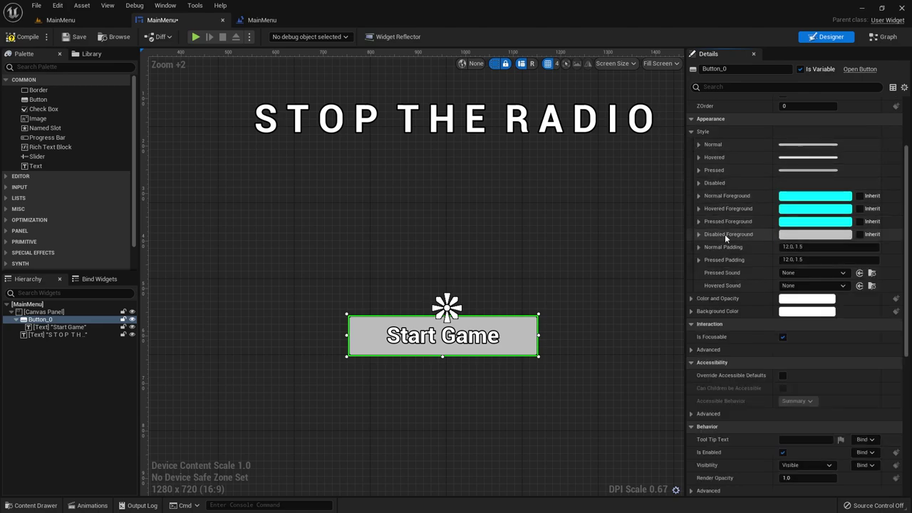
drag(523, 338, 523, 349)
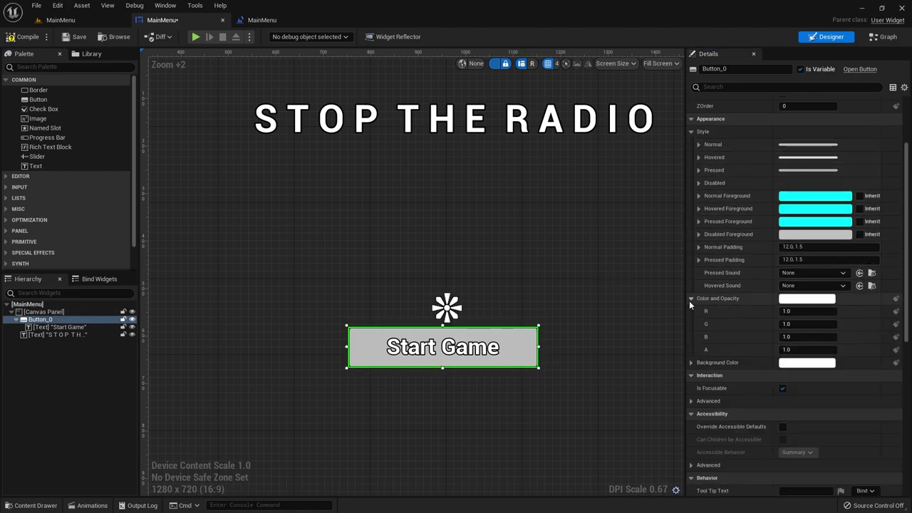
click(699, 145)
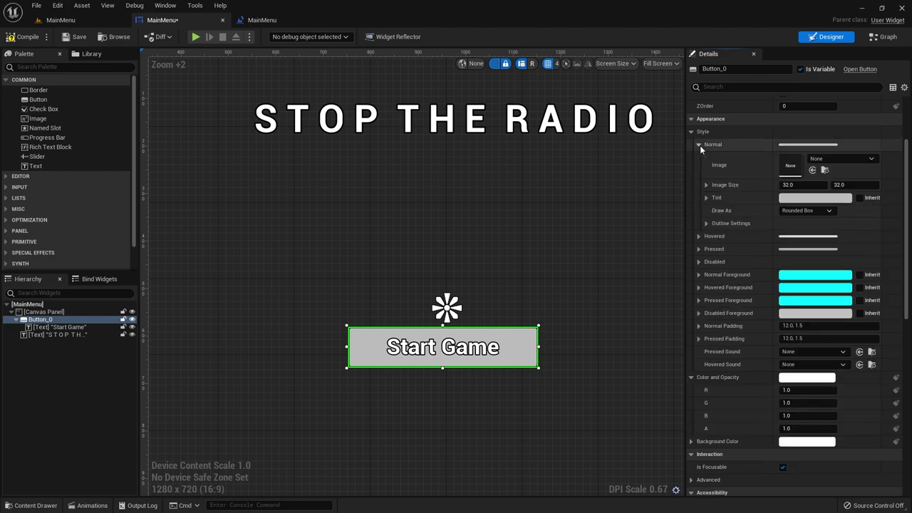
click(841, 158)
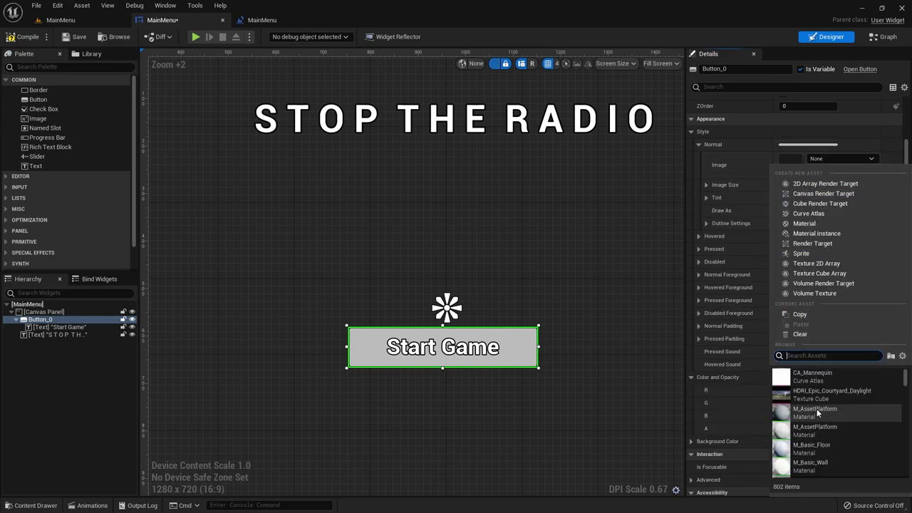
click(813, 394)
Try M_Bridge_Vert and then M_ColorGrid_LowSpec as the button's normal-state image.
click(835, 161)
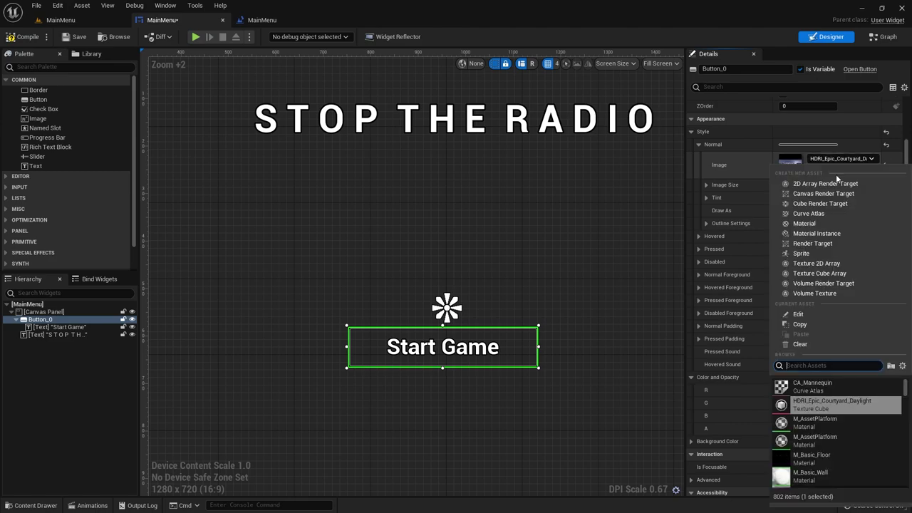
scroll(845, 423, down, 5)
scroll(844, 415, down, 5)
scroll(835, 422, down, 5)
scroll(811, 418, down, 3)
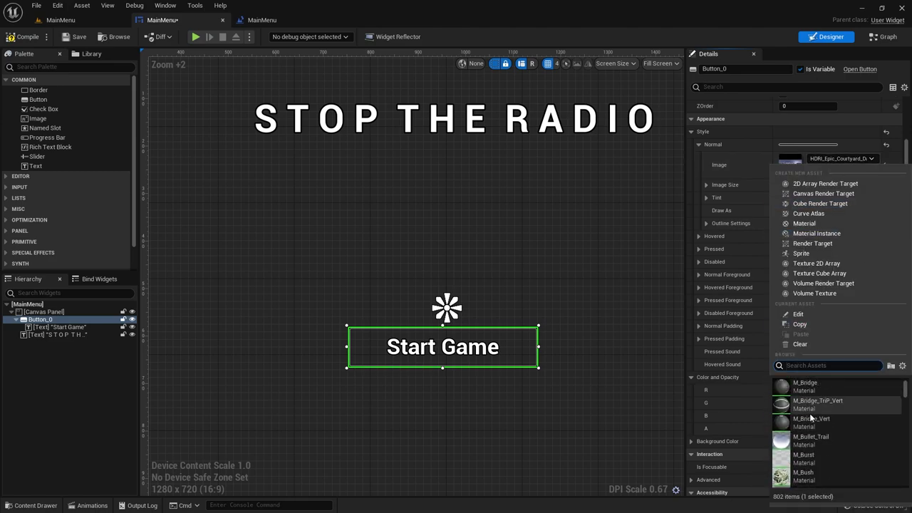
click(810, 418)
click(829, 169)
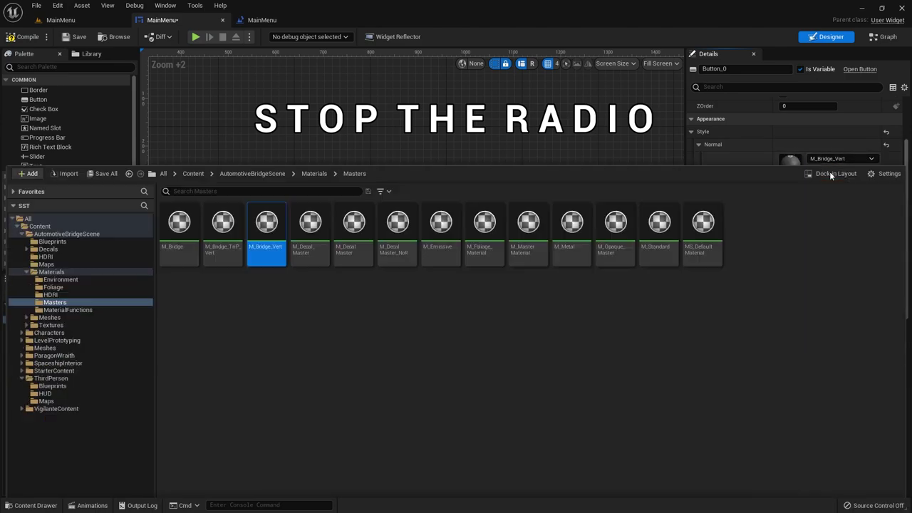
click(835, 156)
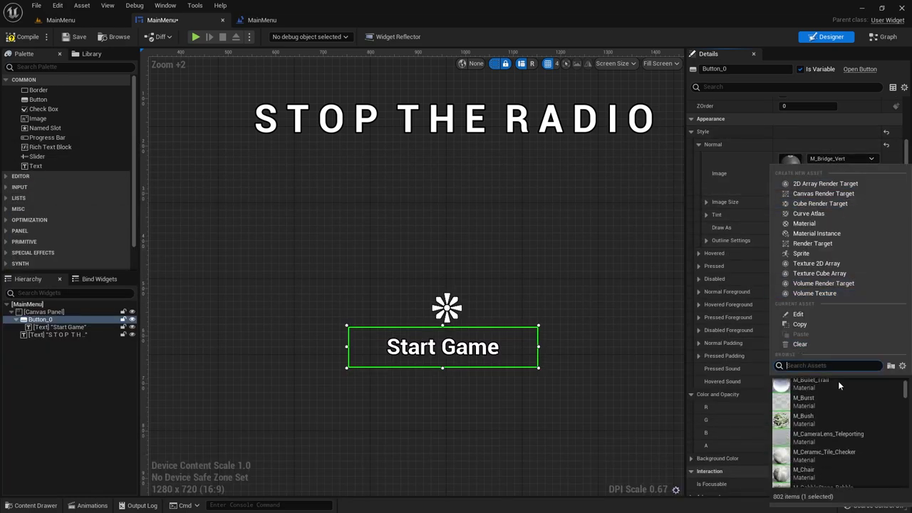
scroll(839, 426, down, 3)
scroll(839, 424, down, 2)
click(839, 423)
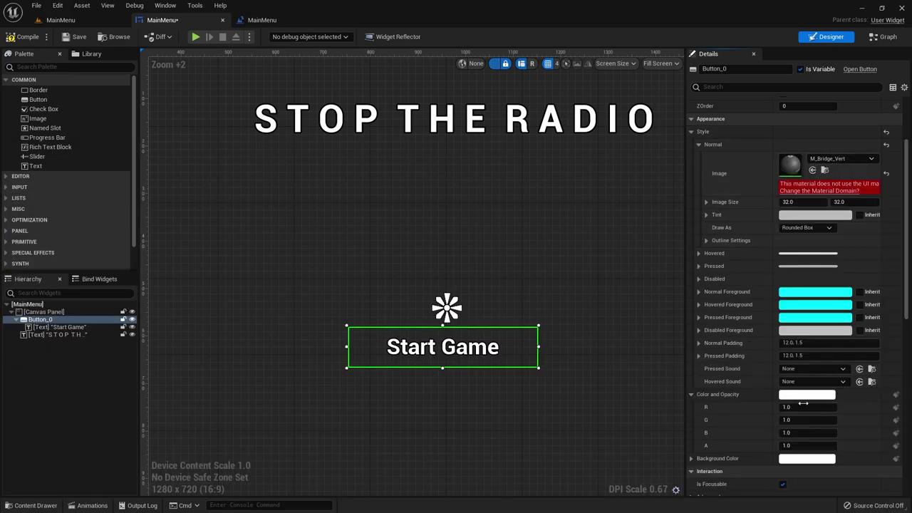
Settle on T_AnodizedMetal_D as the normal image, giving the button a red textured background.
click(839, 158)
scroll(859, 438, down, 2)
scroll(860, 438, down, 2)
scroll(859, 440, down, 2)
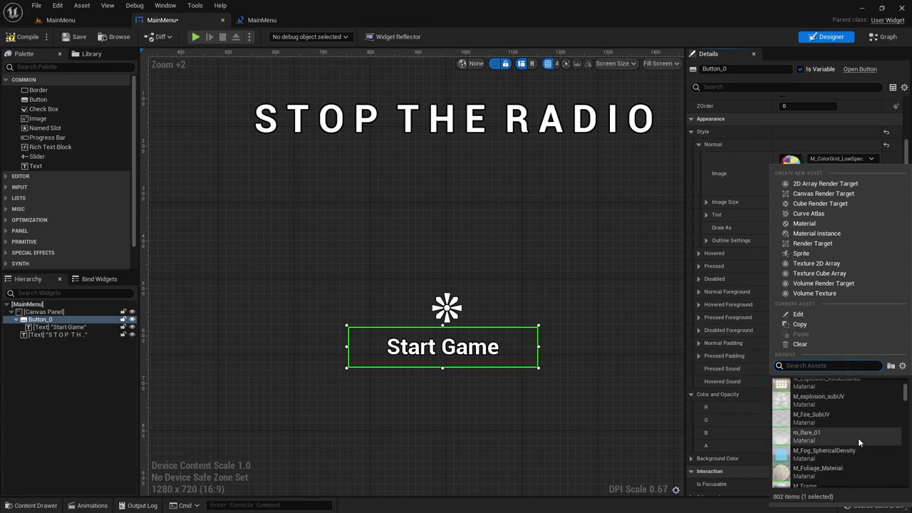
scroll(857, 435, down, 2)
scroll(854, 431, down, 2)
scroll(850, 430, down, 2)
scroll(846, 426, down, 2)
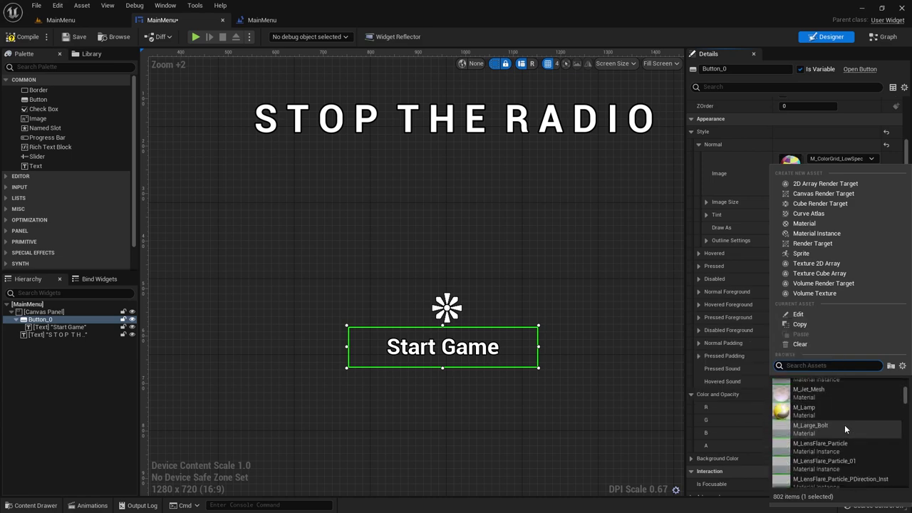
scroll(845, 424, down, 2)
drag(906, 399, 905, 422)
scroll(819, 432, up, 2)
scroll(805, 443, up, 2)
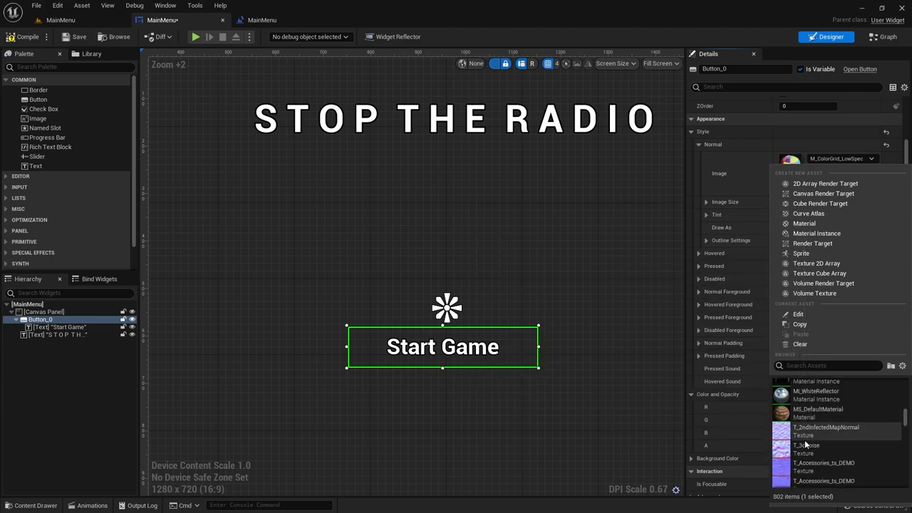
scroll(808, 426, down, 1)
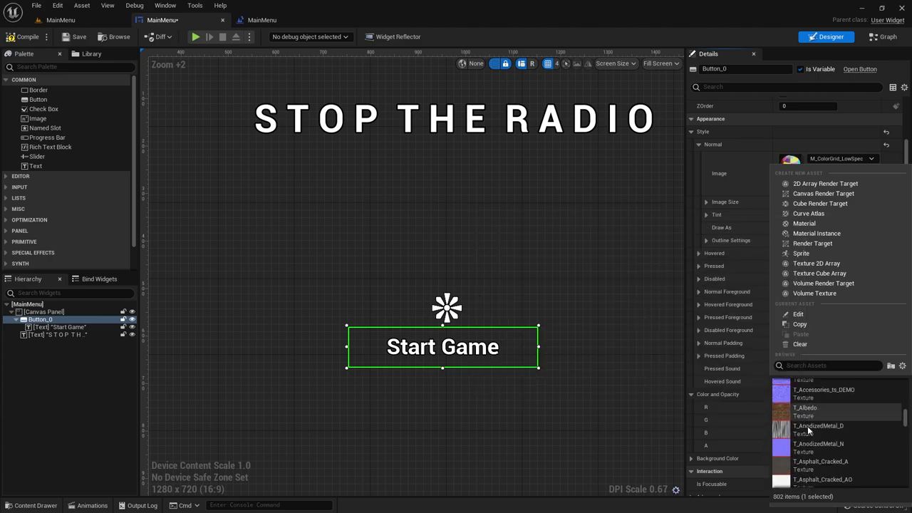
scroll(808, 426, down, 1)
scroll(807, 425, down, 1)
click(810, 397)
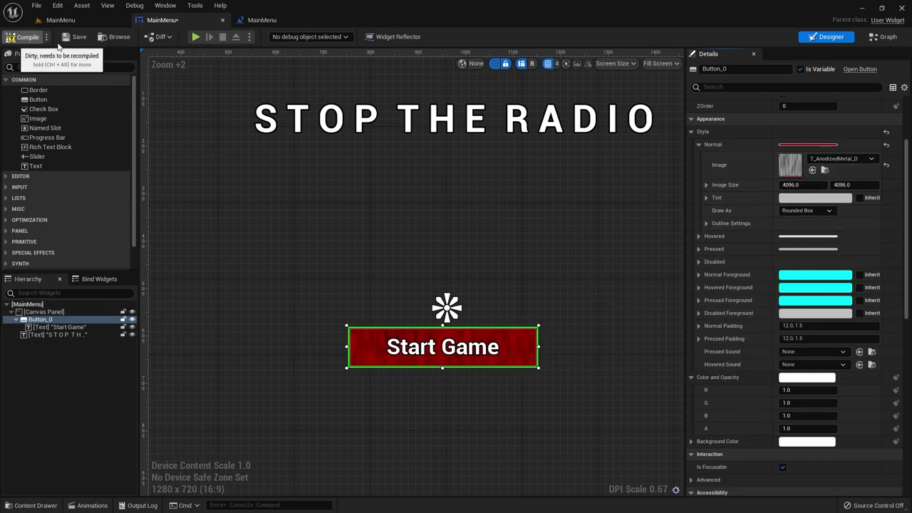
Play-test the menu with the red-textured button, then return to the widget designer.
click(60, 20)
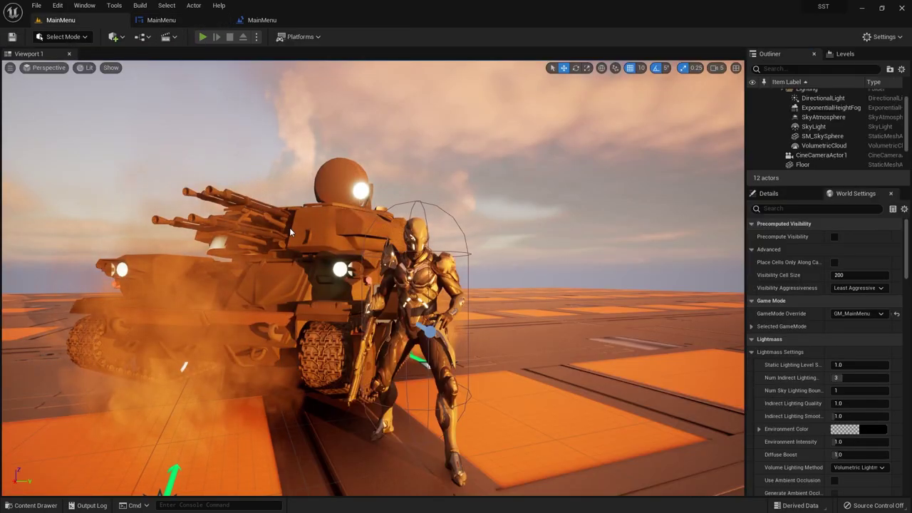
key(alt+p)
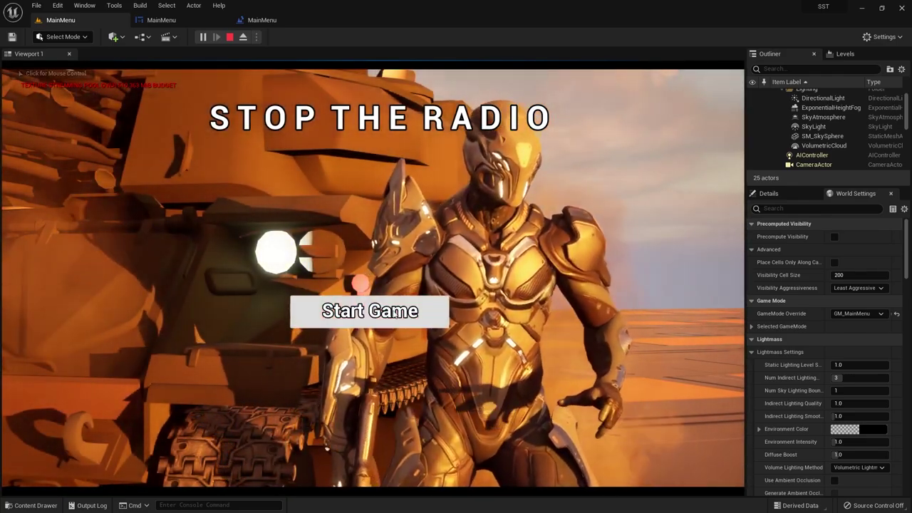
key(Escape)
click(207, 23)
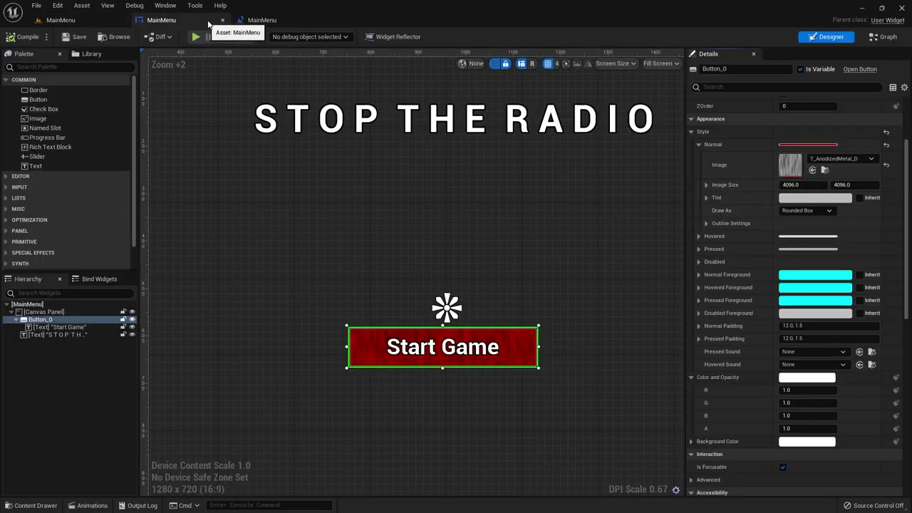
Replace the normal image with T_DebrisMisc_O for a black background with white debris.
click(841, 158)
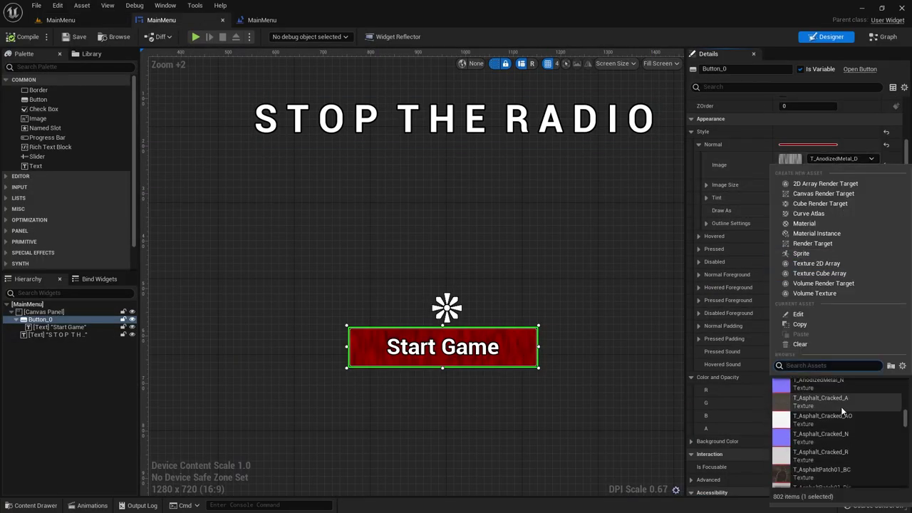
scroll(841, 406, down, 3)
scroll(824, 448, down, 2)
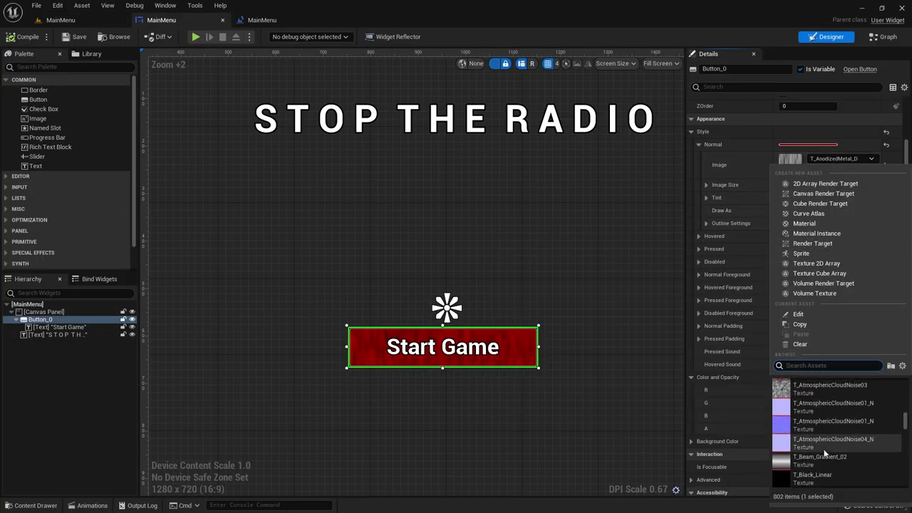
scroll(824, 450, down, 2)
scroll(824, 449, down, 2)
scroll(824, 449, down, 2)
scroll(820, 441, down, 2)
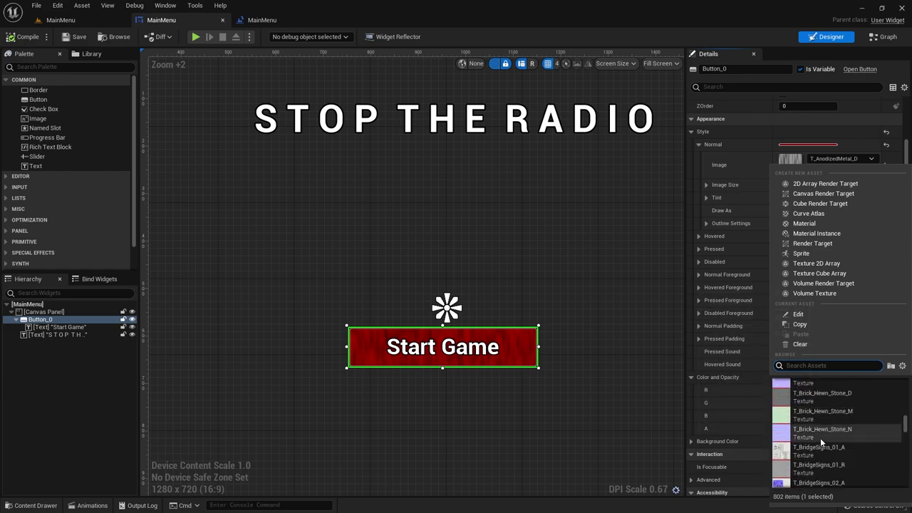
scroll(821, 443, down, 2)
scroll(819, 442, down, 2)
scroll(818, 441, down, 2)
scroll(818, 445, down, 2)
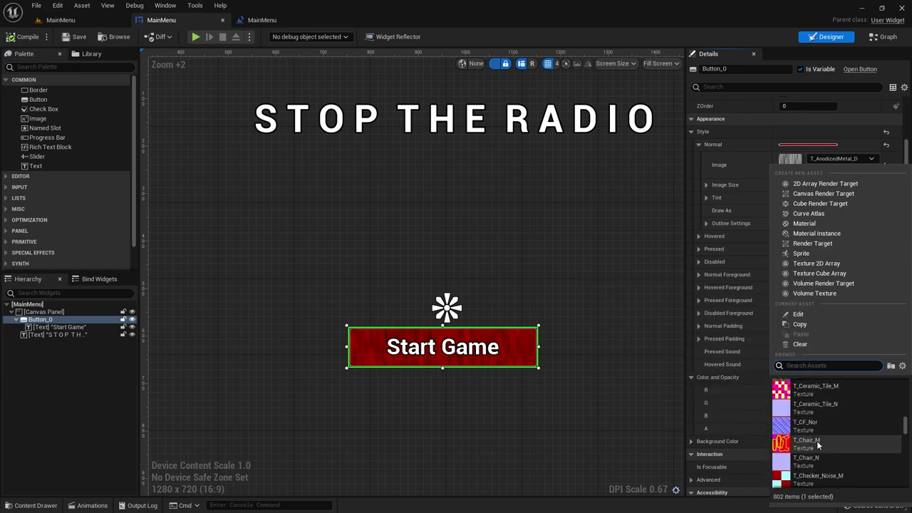
scroll(817, 441, down, 2)
scroll(817, 441, down, 2)
scroll(816, 442, down, 2)
scroll(816, 443, down, 2)
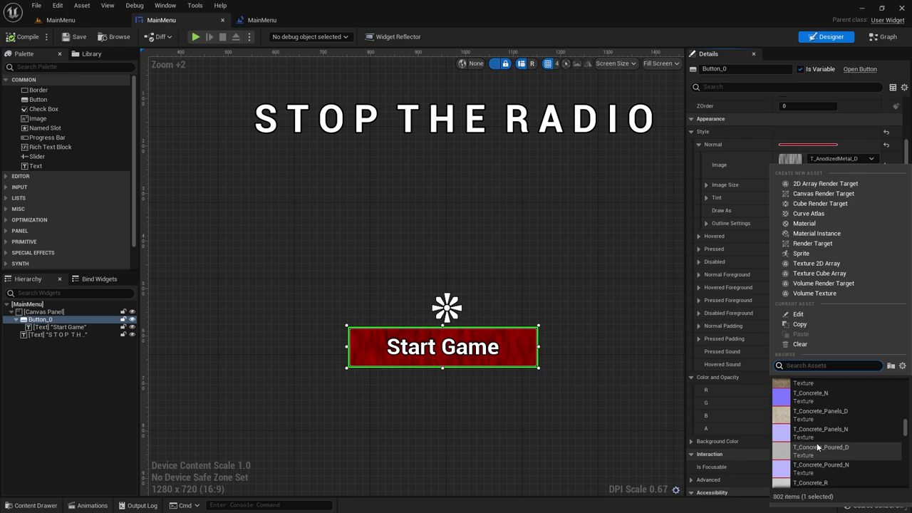
scroll(816, 443, down, 2)
scroll(816, 443, down, 2)
scroll(817, 443, down, 2)
scroll(815, 443, down, 2)
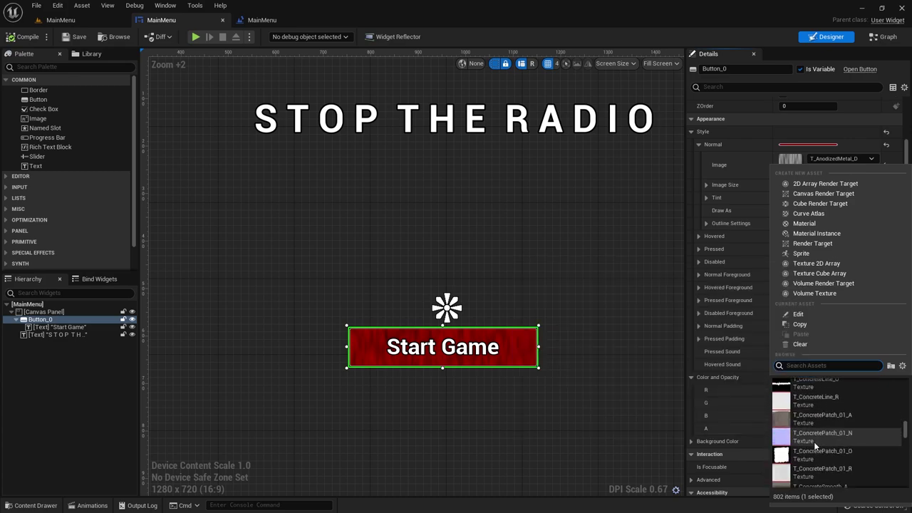
scroll(814, 445, down, 2)
scroll(815, 445, down, 2)
scroll(814, 446, down, 2)
scroll(815, 447, down, 2)
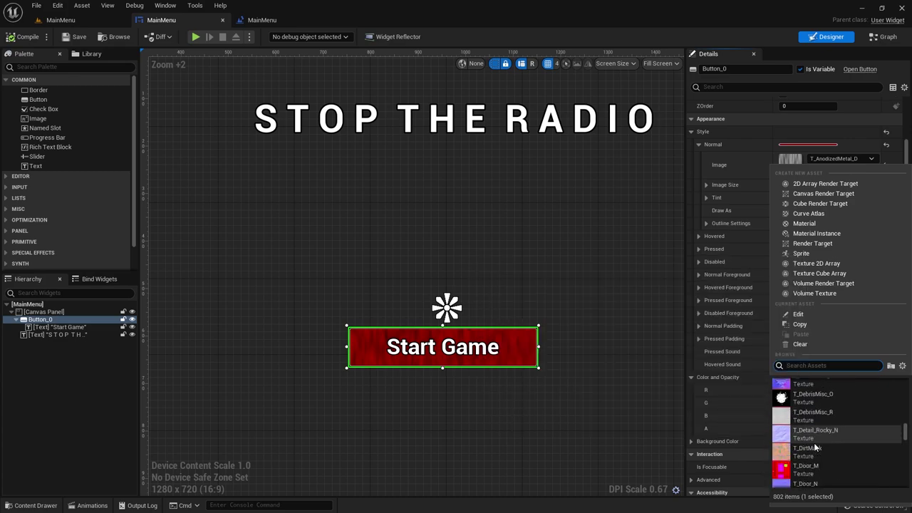
scroll(814, 443, up, 2)
click(813, 443)
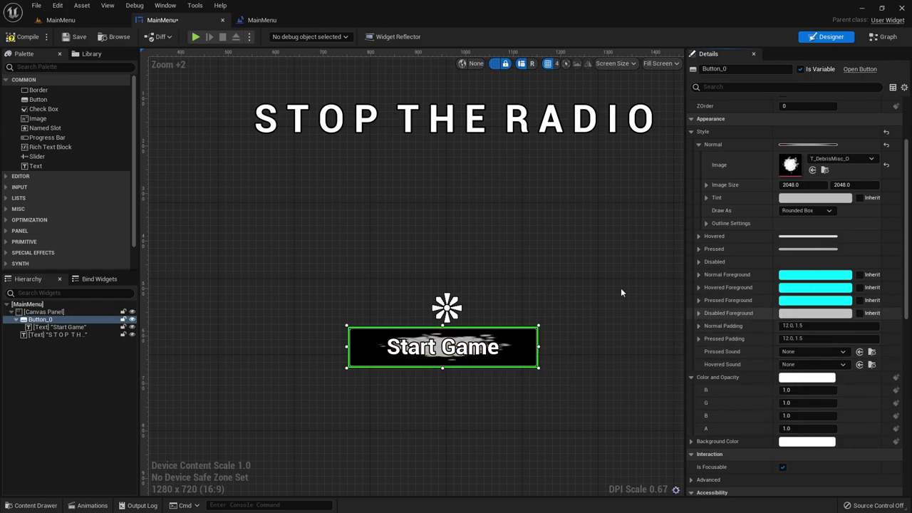
Compile the menu widget and play-test it in the level.
click(21, 37)
click(60, 20)
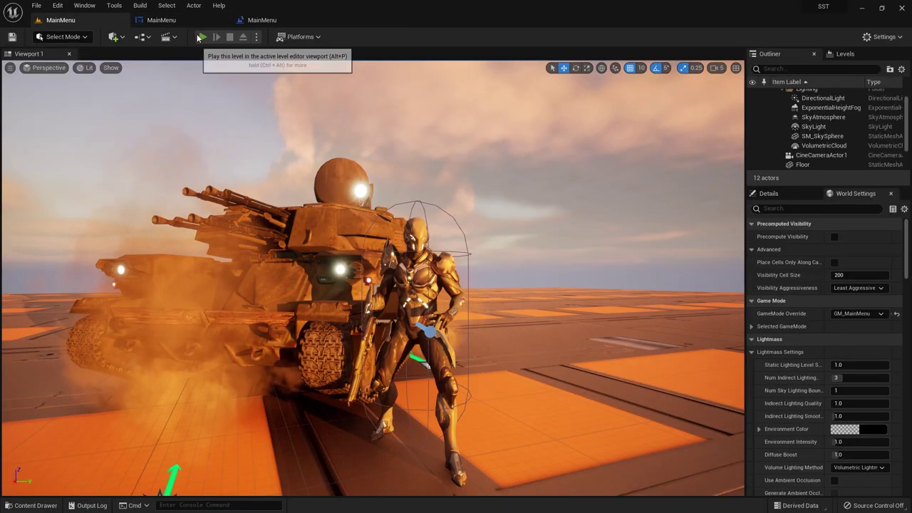
key(alt+p)
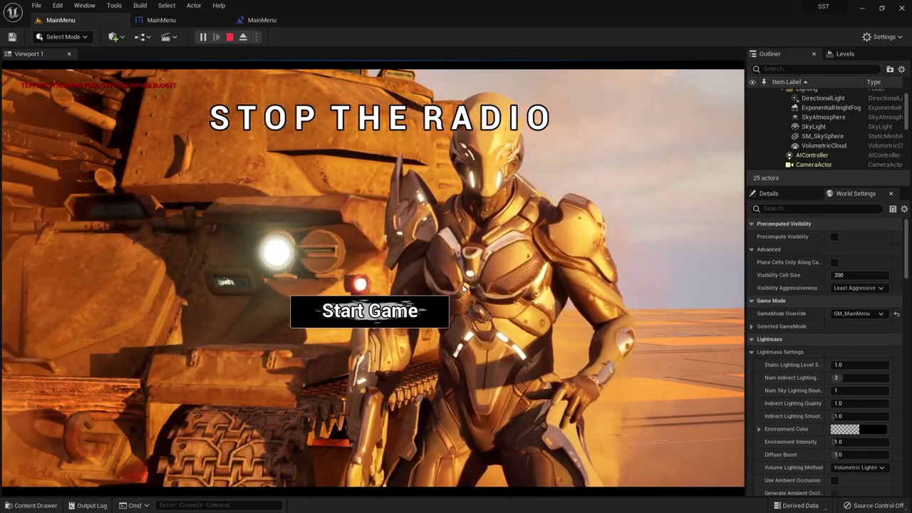
click(229, 36)
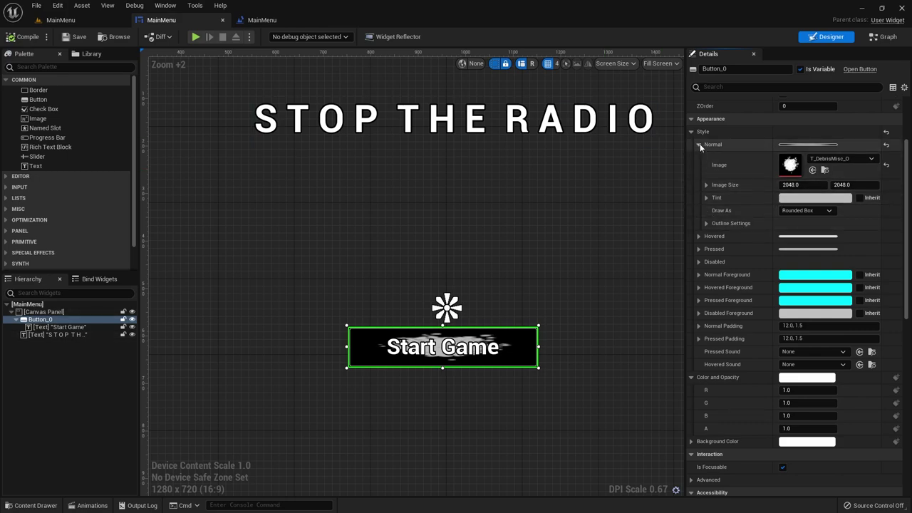
Set the button's Hovered style image to T_Wraith_Upperbody_RGBA.
click(699, 144)
click(699, 156)
click(822, 173)
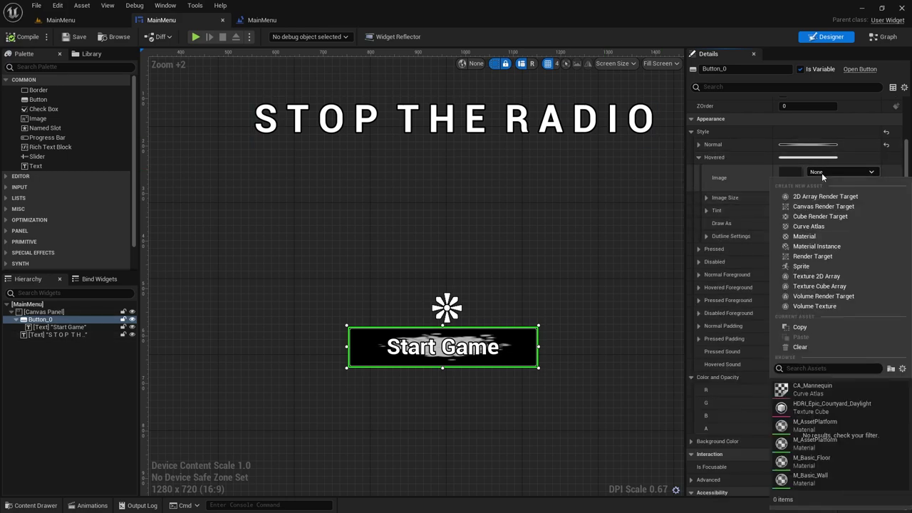
drag(903, 409, 903, 482)
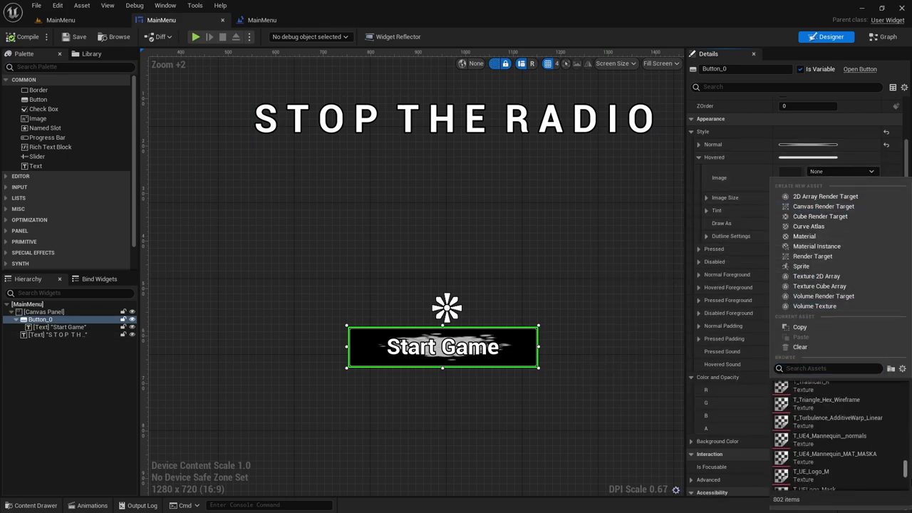
click(823, 391)
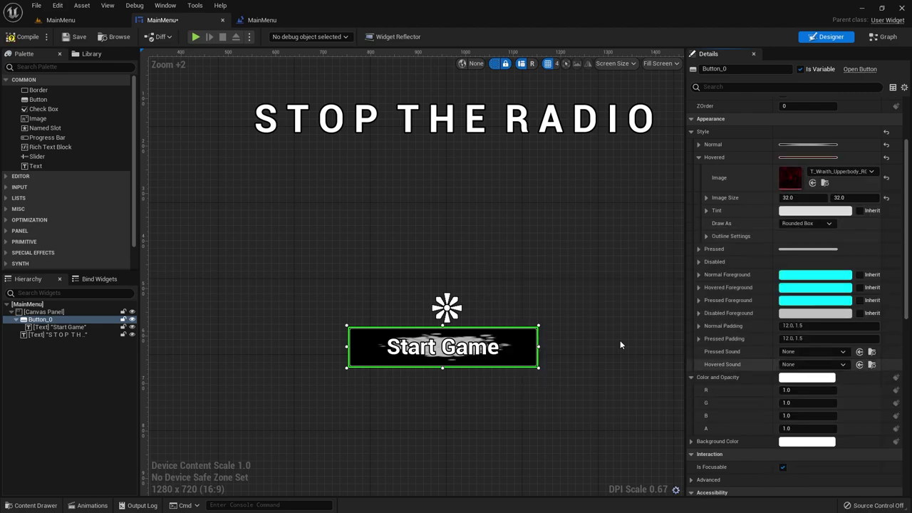
Play-test the menu again to check the new hover texture.
click(63, 20)
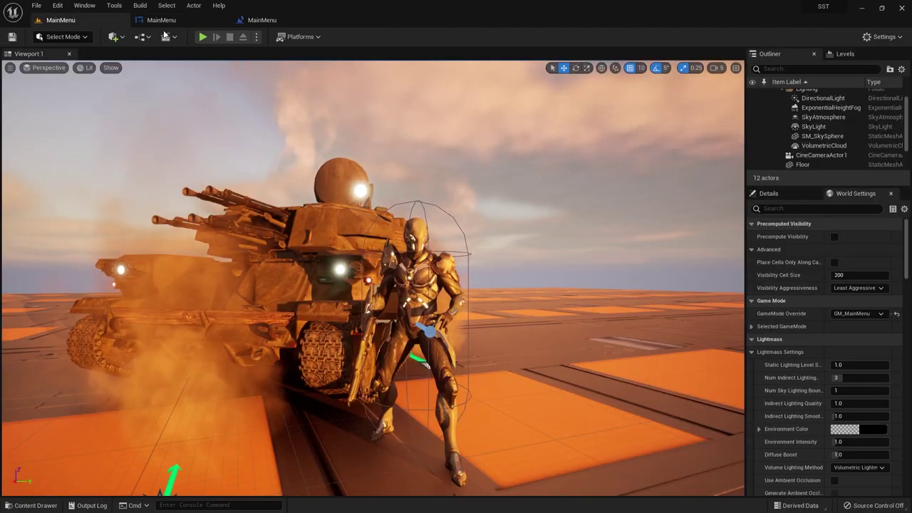
click(202, 36)
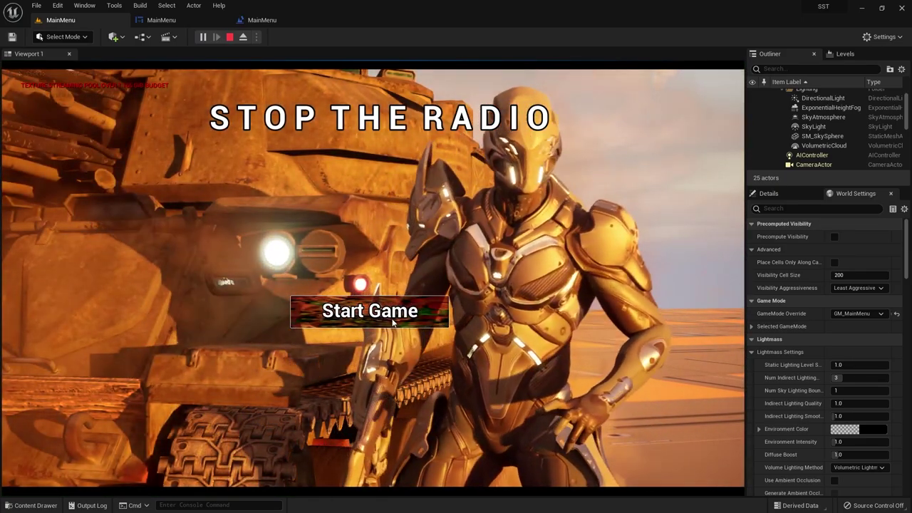
key(Escape)
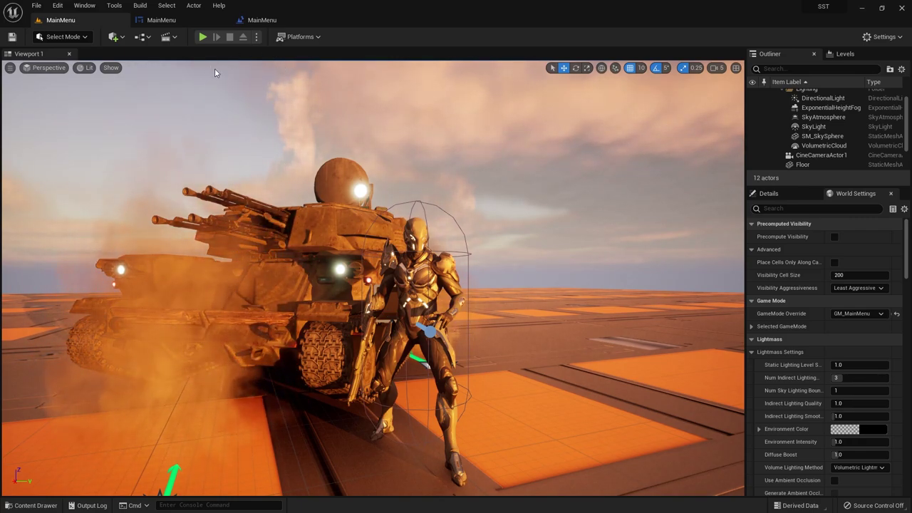
Back in the MainMenu widget designer, drop a new text block below Start Game.
click(253, 20)
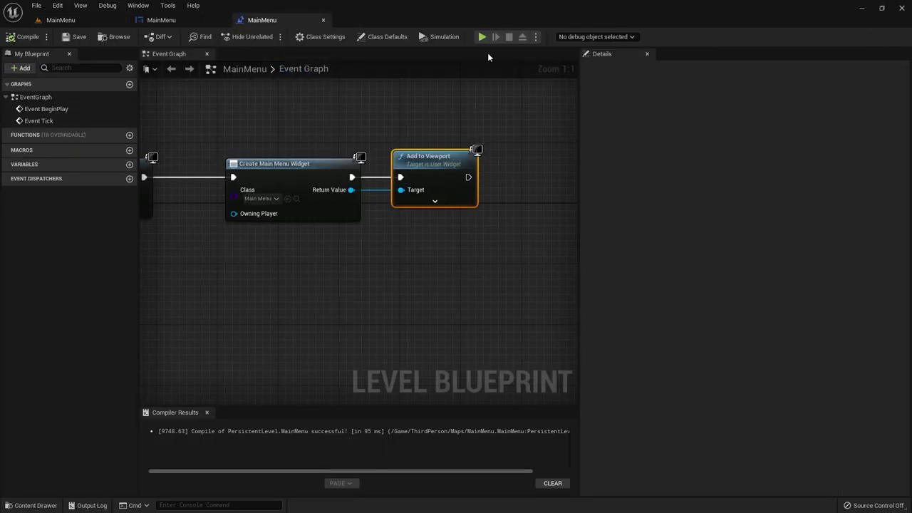
click(189, 23)
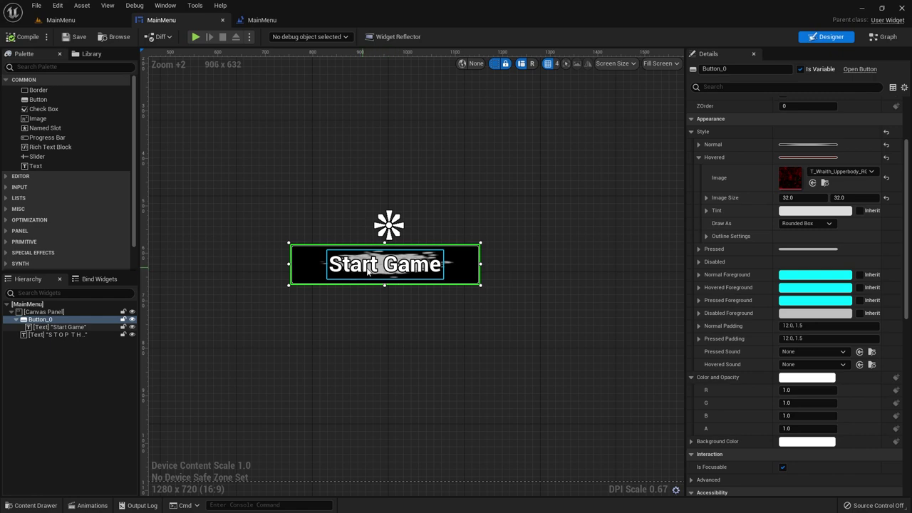
right_drag(404, 389, 433, 335)
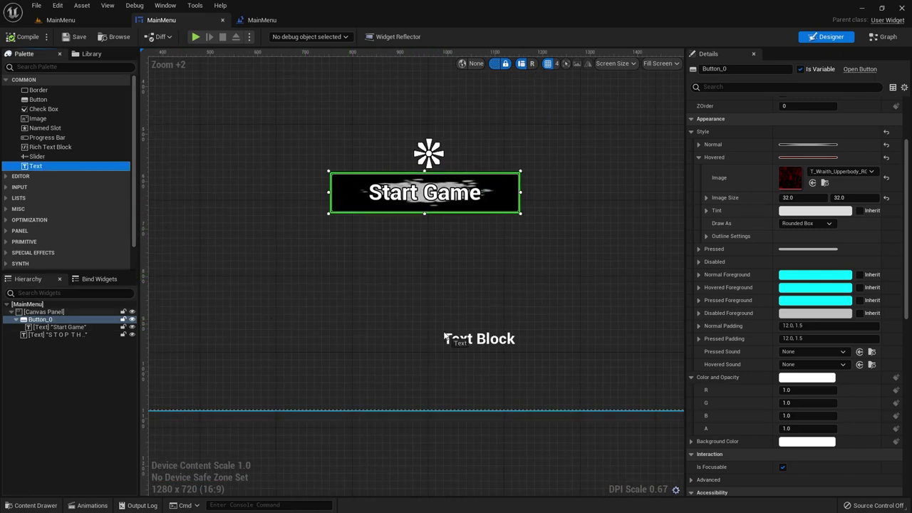
drag(391, 333, 391, 332)
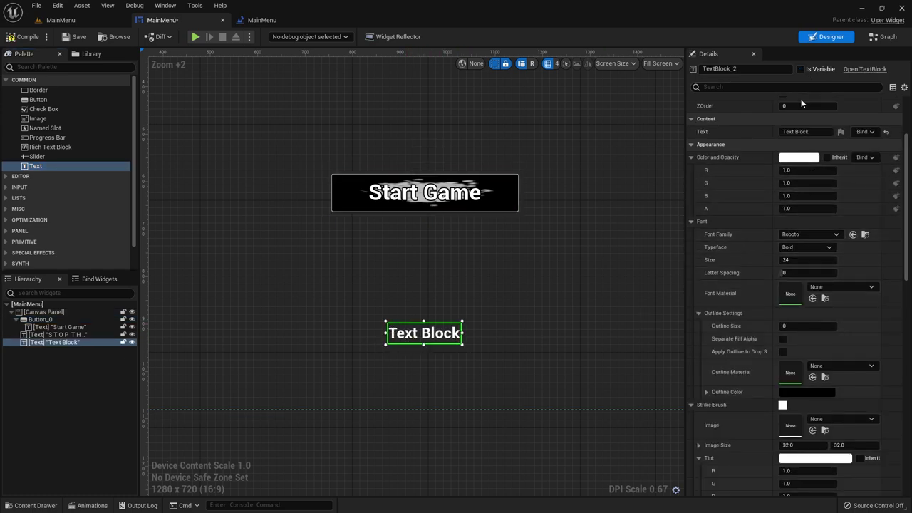
Set the new text block's wording to 'K E Y S'.
click(813, 131)
text(k)
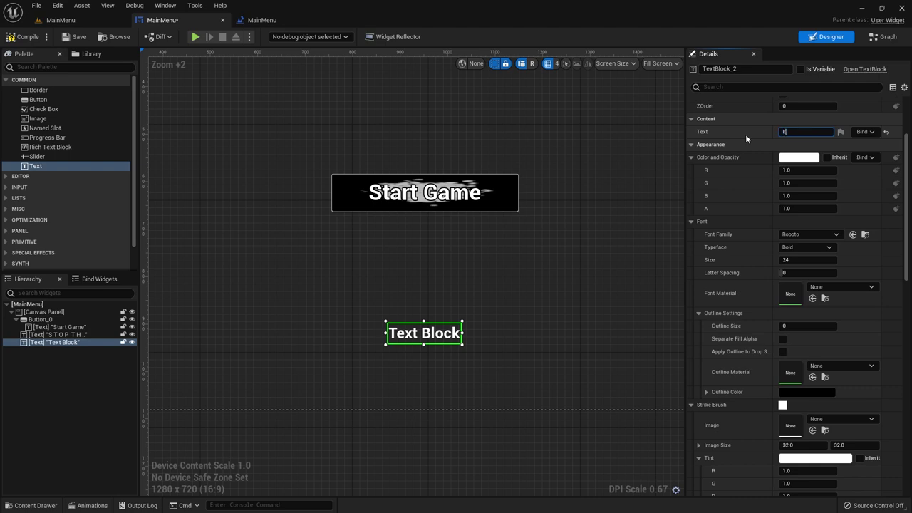
key(BackSpace)
text(K)
text( E Y )
text(S)
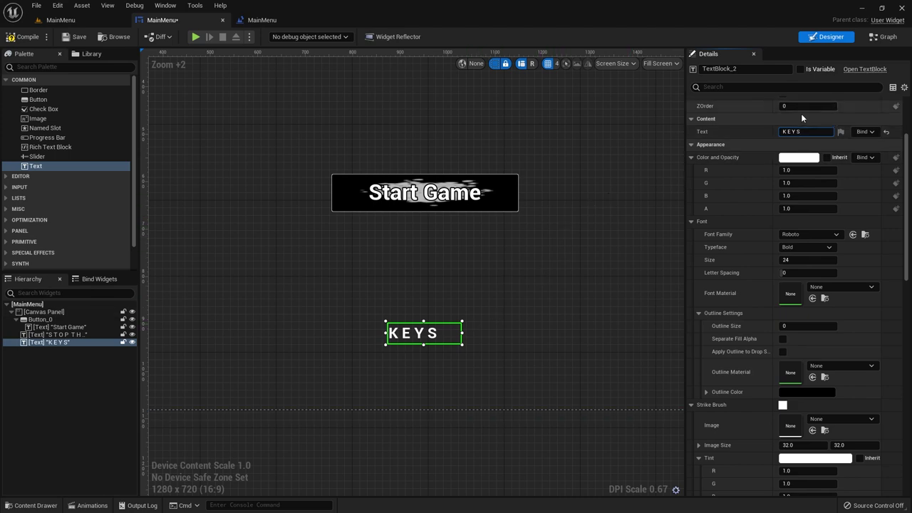
Anchor the KEYS label to bottom centre and move it up under the button.
scroll(845, 115, up, 3)
scroll(838, 118, up, 1)
click(820, 119)
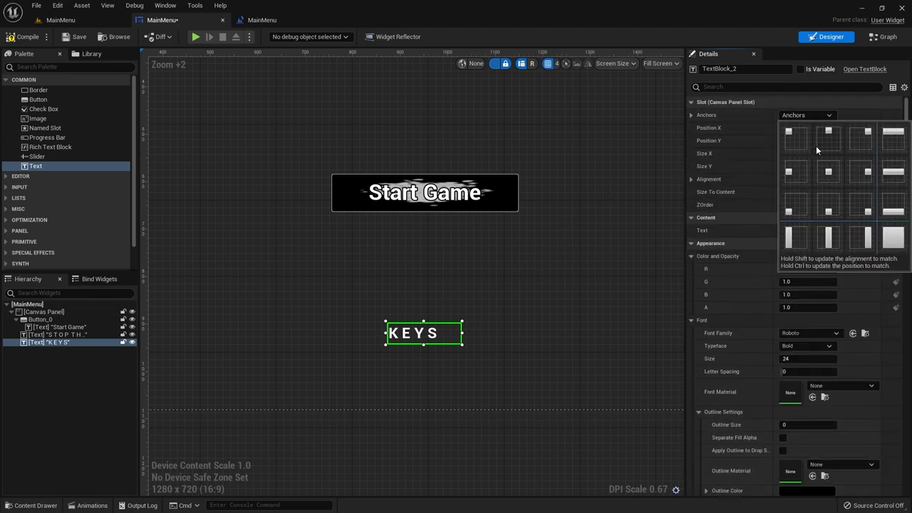
click(830, 213)
drag(447, 336, 468, 324)
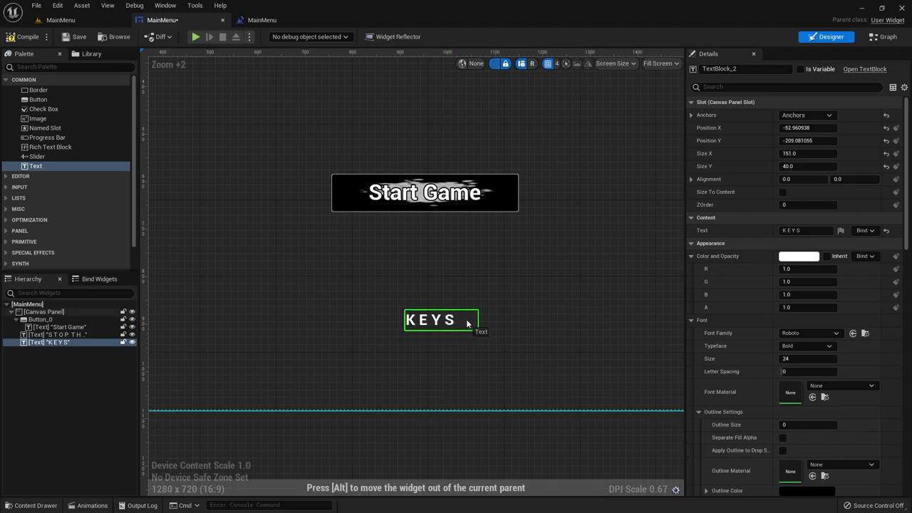
click(383, 364)
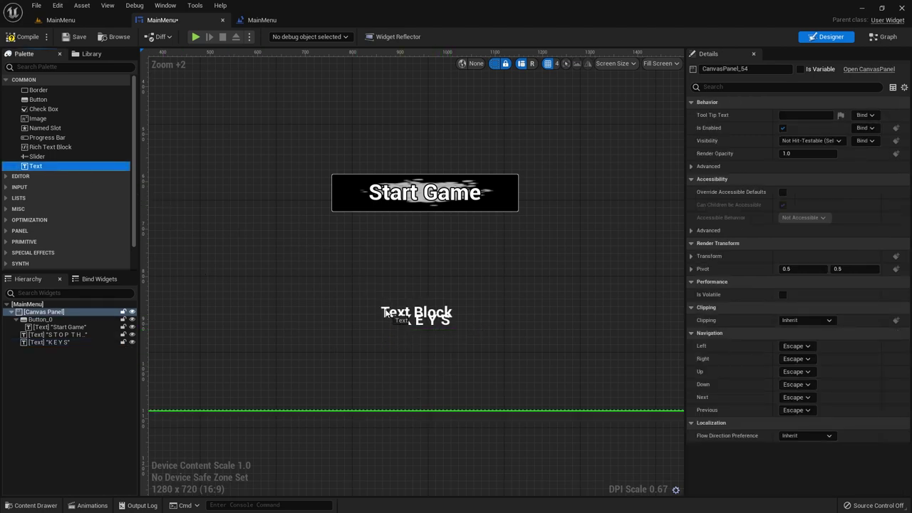
Add another text block below KEYS, anchored to bottom centre.
drag(390, 348, 390, 349)
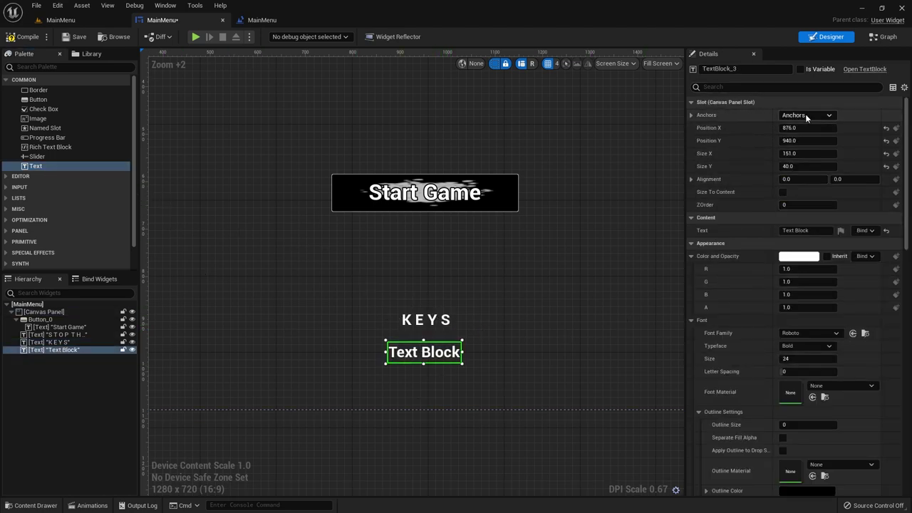
click(805, 114)
click(812, 218)
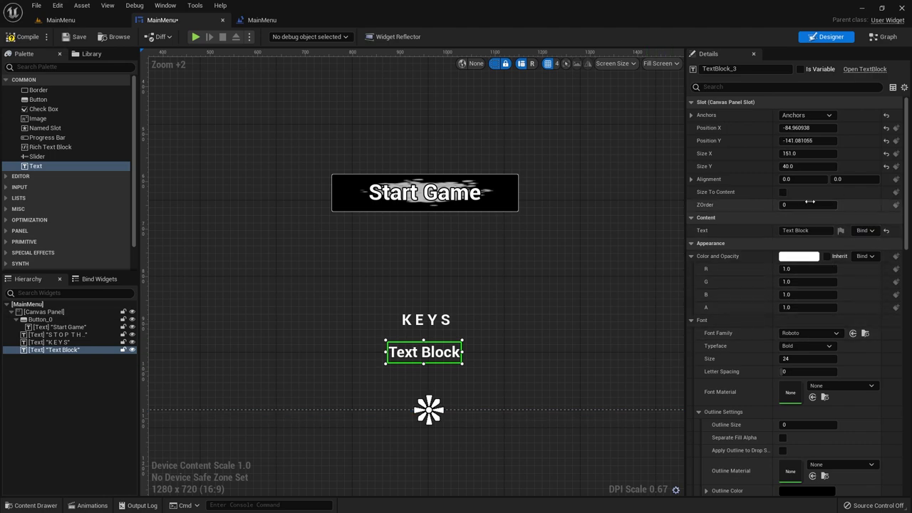
Set its text to 'A, D, SPACE AND SHIFT' and drag it left to centre it.
click(792, 230)
text(A,)
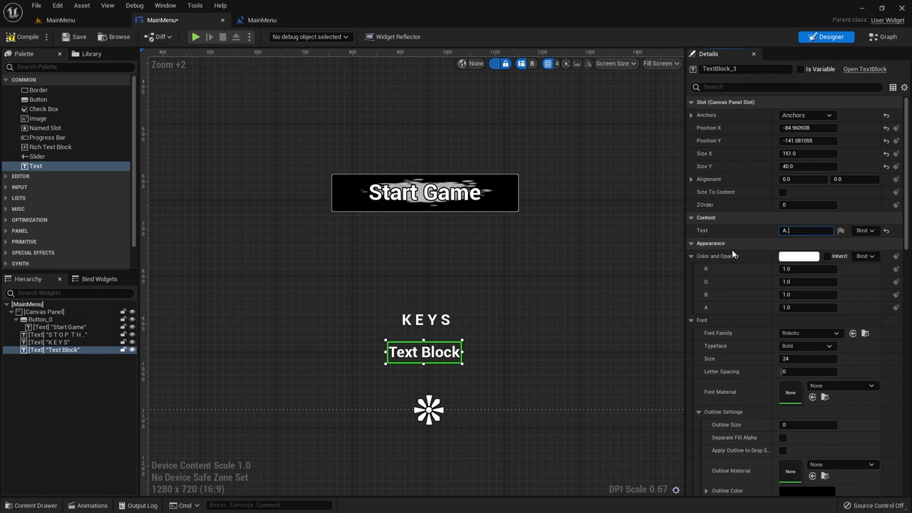
text( D, S)
text(PACE)
text( AND )
text(SH)
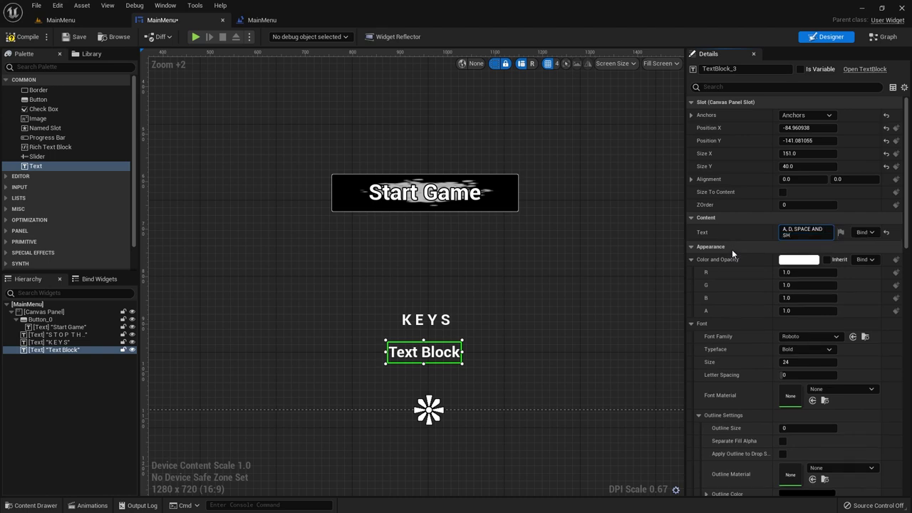
text(IFT)
click(566, 320)
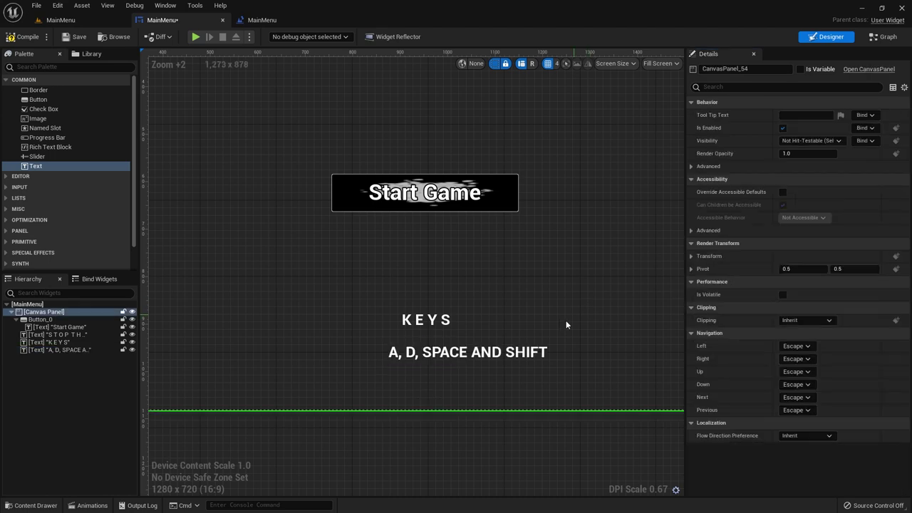
click(459, 354)
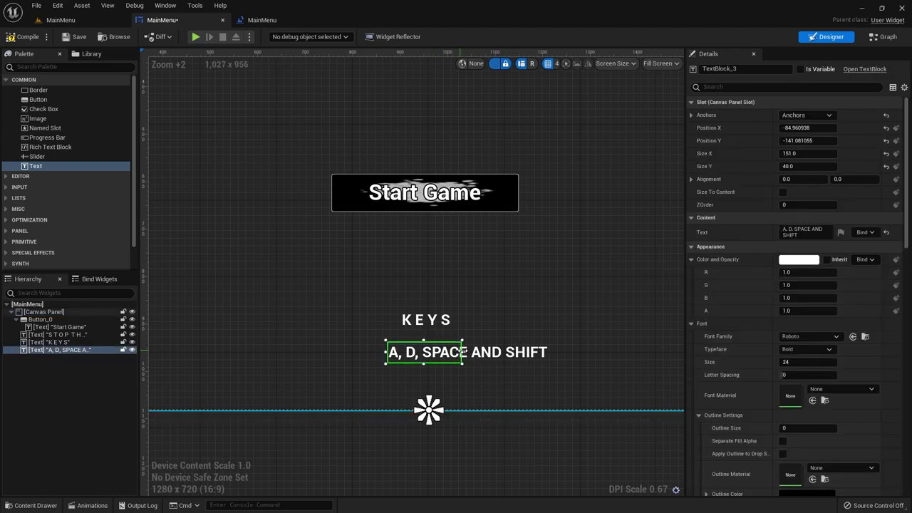
drag(484, 356, 404, 365)
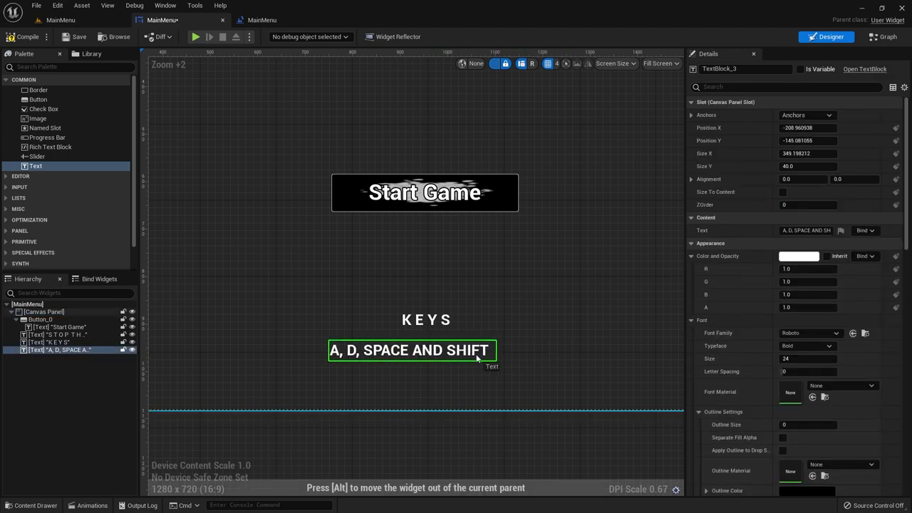
Insert spaces between the letters of SPACE, AND and SHIFT in the controls text.
click(799, 229)
key(space)
key(Right)
key(space)
key(Right)
key(space)
key(Right)
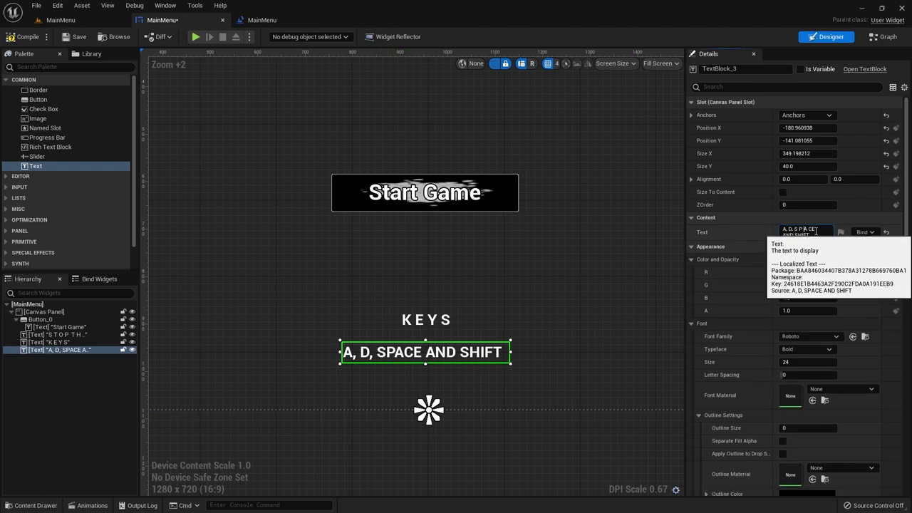
key(space)
key(Right)
key(Right)
key(Right)
key(space)
key(Right)
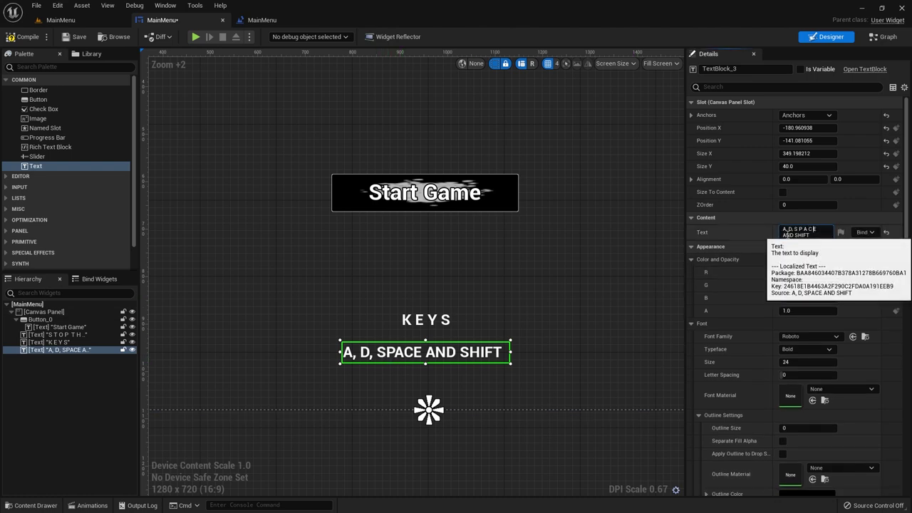
key(Right)
key(space)
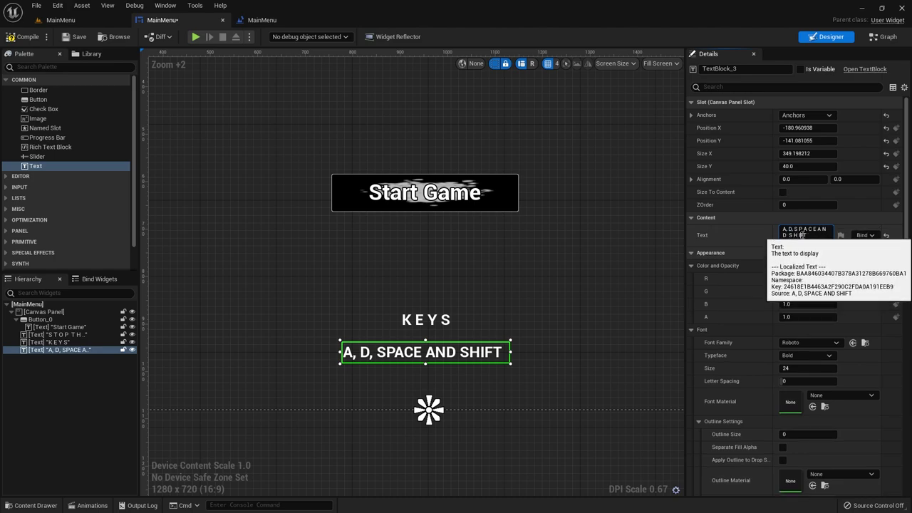
click(795, 235)
key(space)
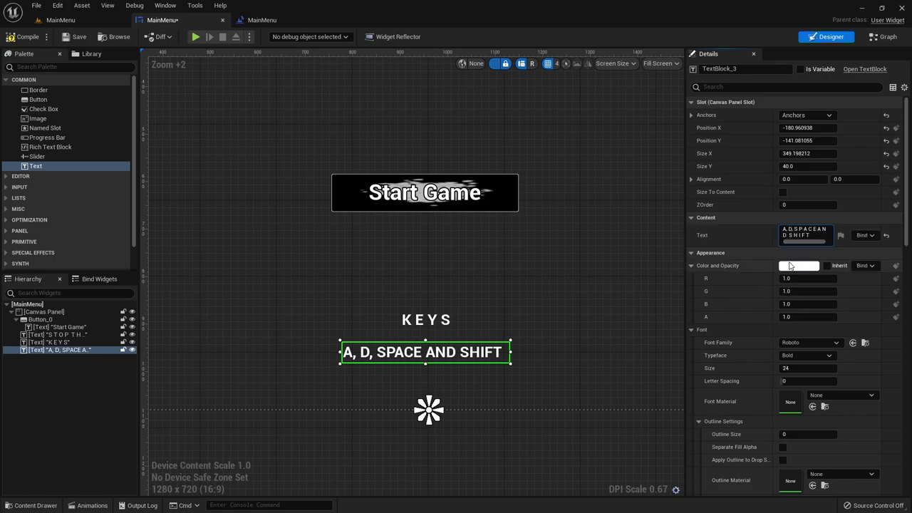
key(Return)
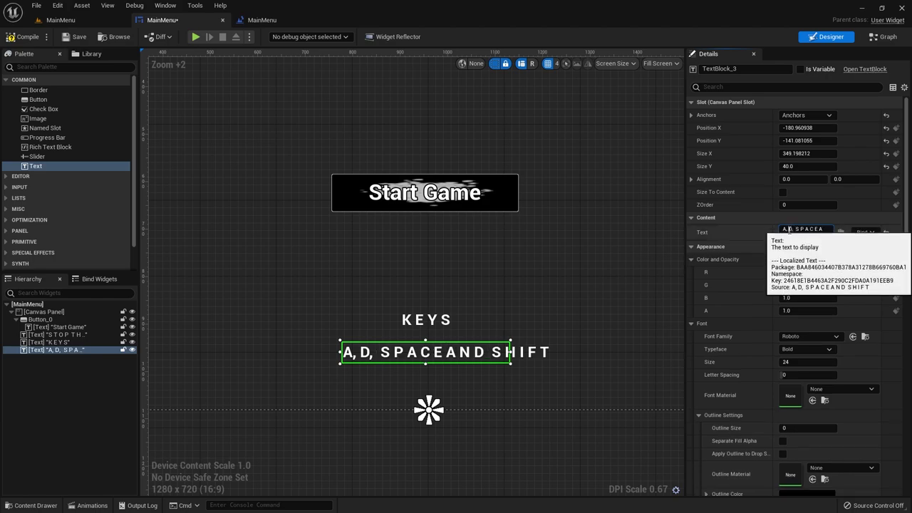
Fine-tune the controls text and nudge it to sit centred beneath KEYS.
click(503, 335)
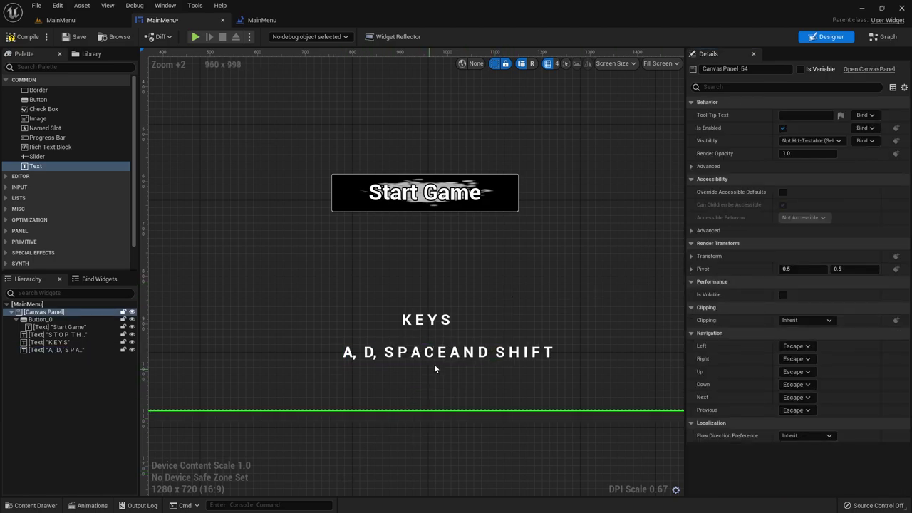
click(466, 360)
drag(471, 357, 467, 358)
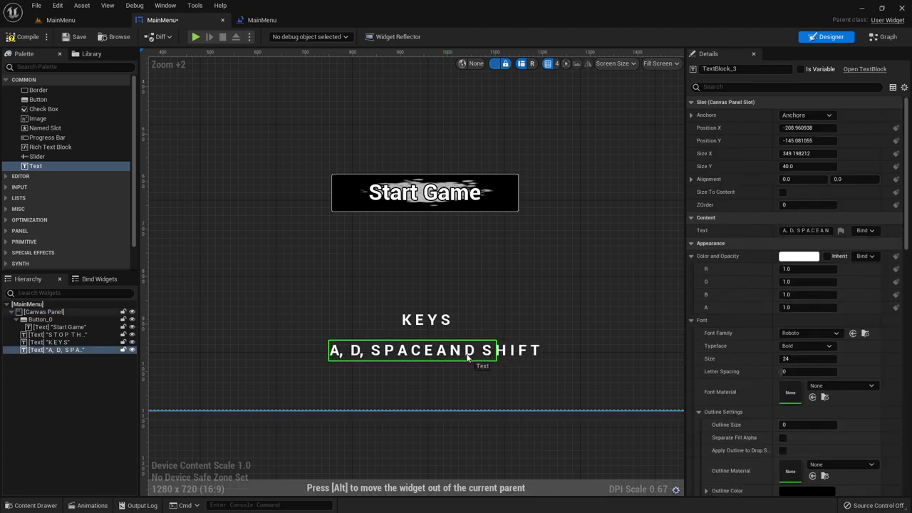
click(820, 229)
click(469, 406)
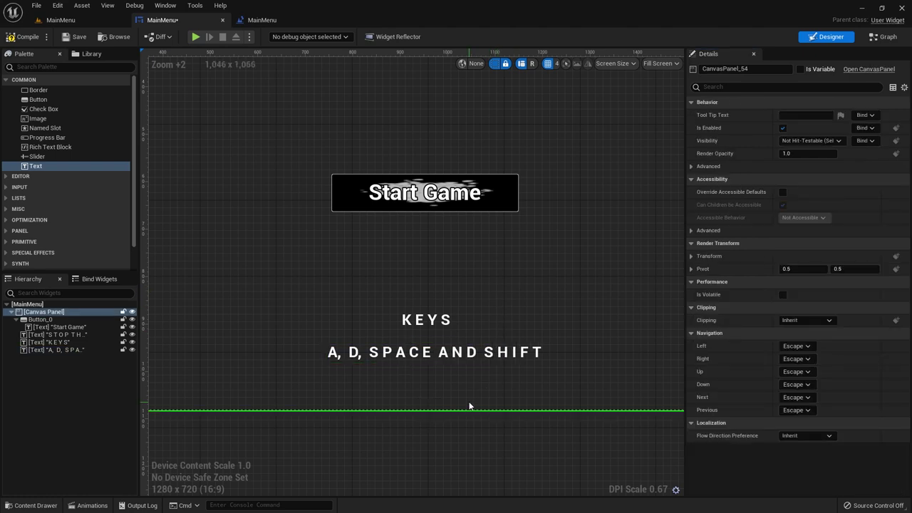
click(495, 353)
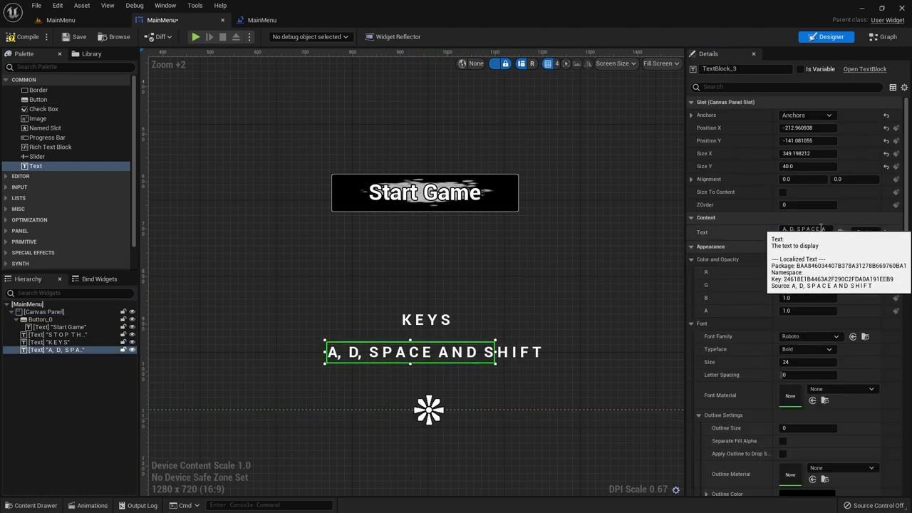
click(802, 235)
click(492, 359)
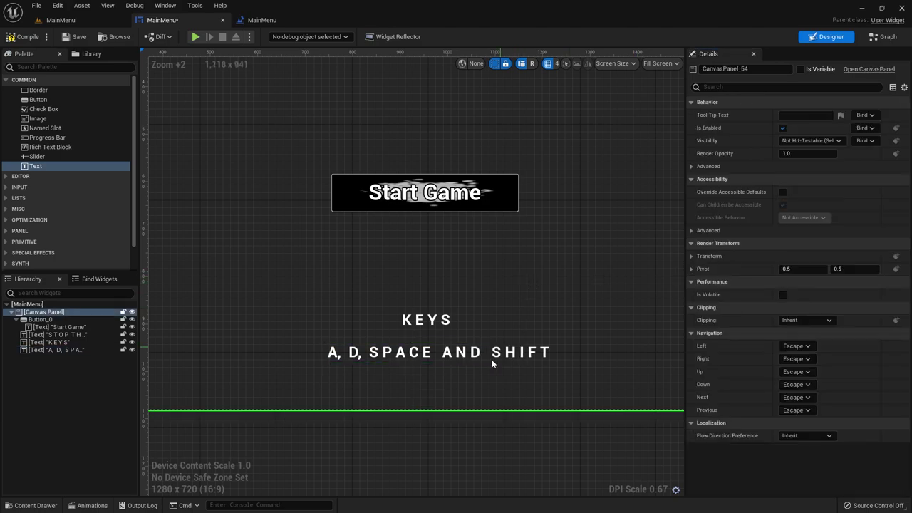
click(493, 354)
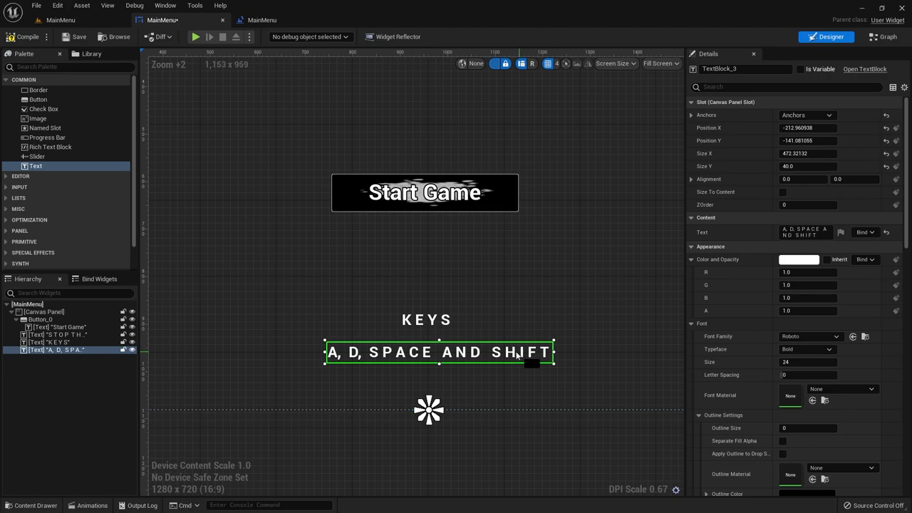
drag(517, 356, 514, 355)
click(530, 317)
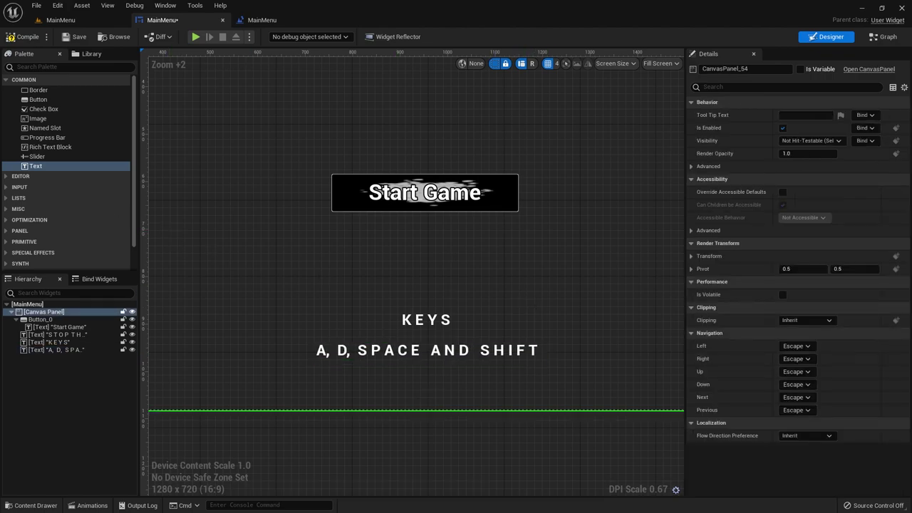
Open the MainMenu level blueprint and locate the Add to Viewport nodes.
click(61, 23)
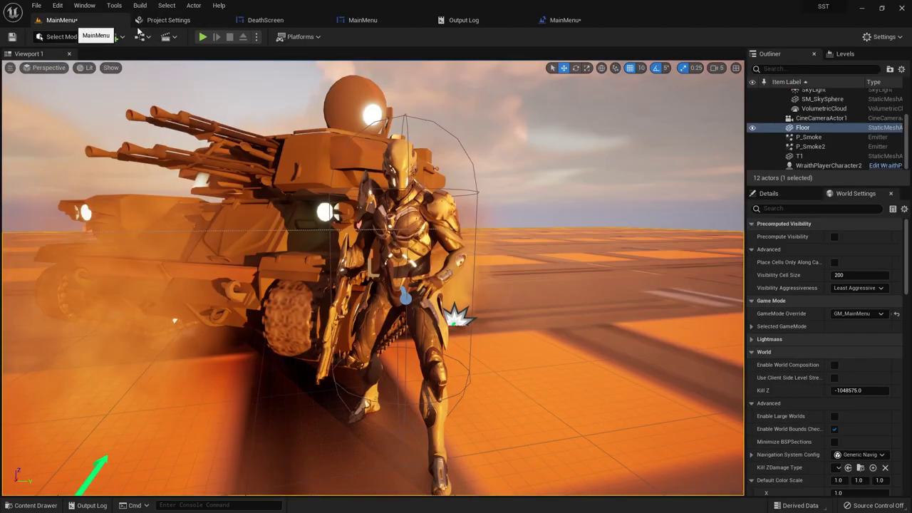
click(174, 40)
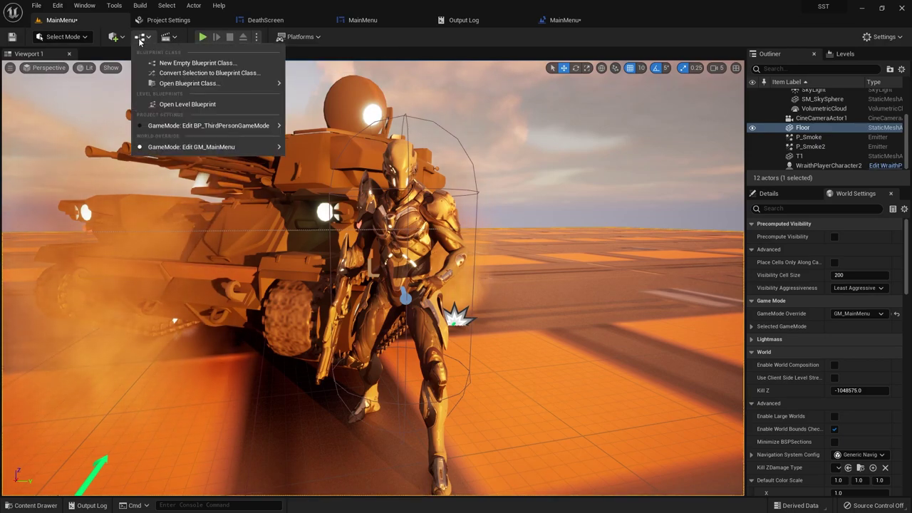
click(161, 102)
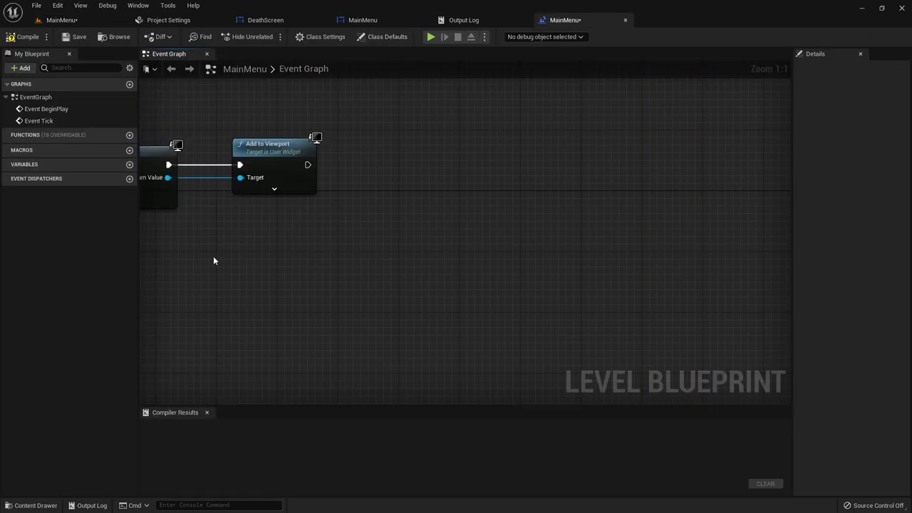
right_drag(213, 261, 570, 240)
scroll(338, 284, down, 4)
scroll(265, 286, up, 4)
mouse_move(265, 287)
right_down()
mouse_move(558, 263)
mouse_move(406, 299)
right_up()
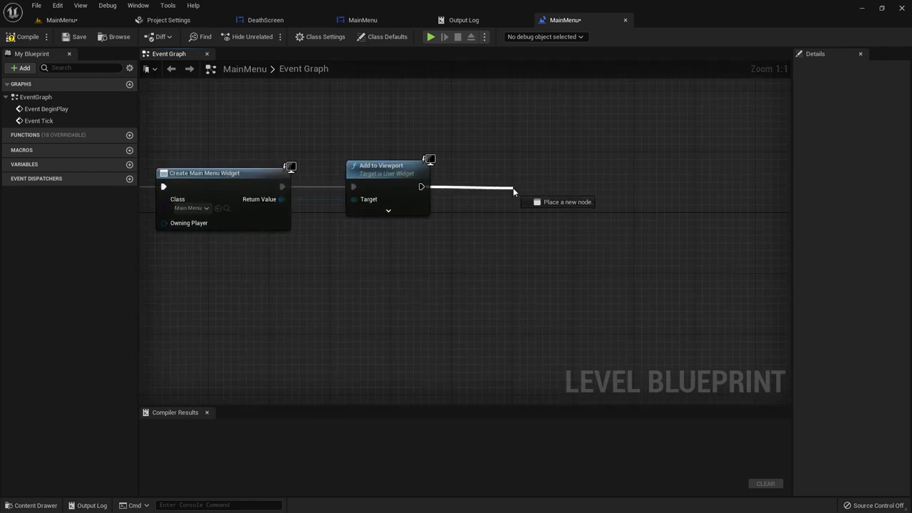
After Add to Viewport, add Get Player Controller and Set Show Mouse Cursor, checked.
drag(513, 191, 513, 191)
click(495, 227)
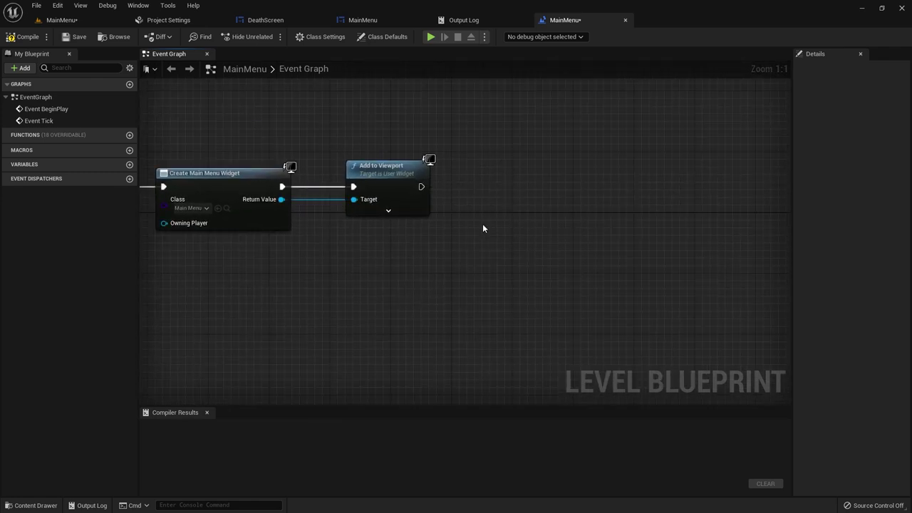
right_click(482, 224)
text(get player con)
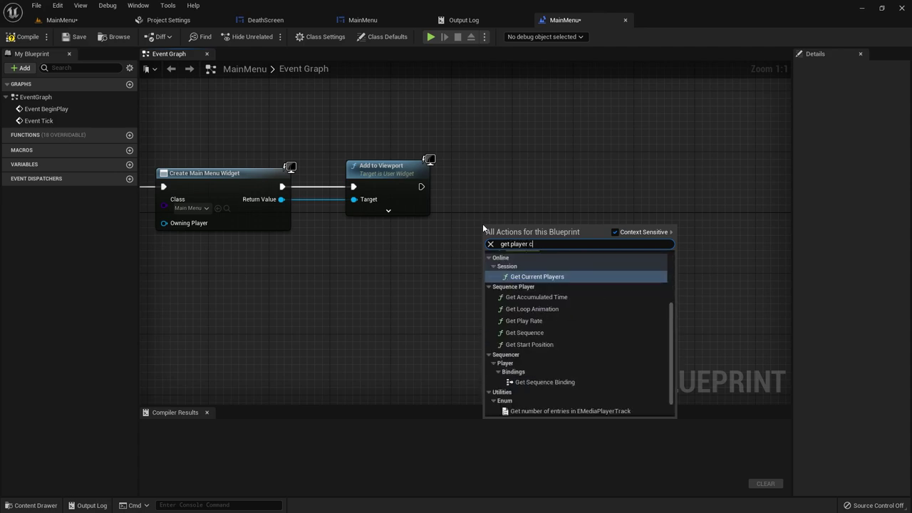
key(Return)
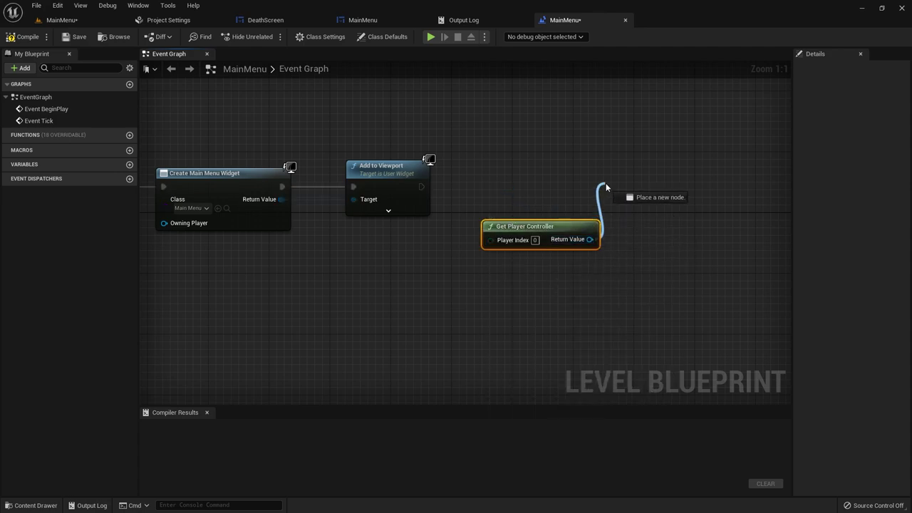
drag(590, 239, 622, 184)
text(et sh)
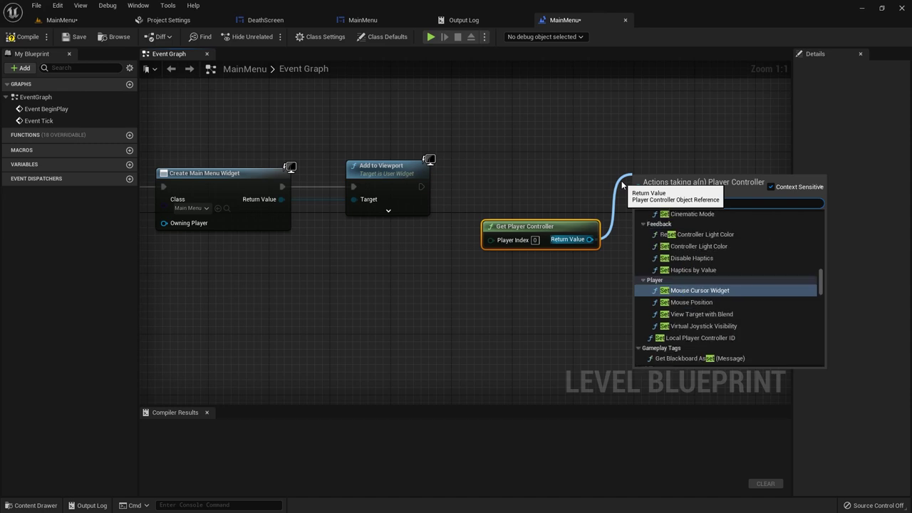
text(ow m)
click(729, 233)
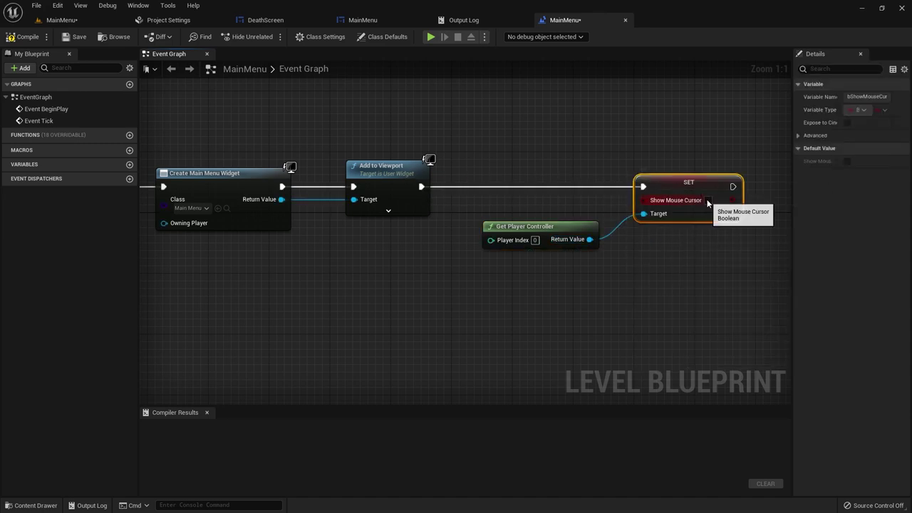
click(707, 200)
click(438, 156)
Compile and save the level blueprint, then return to the MainMenu level.
click(24, 37)
click(75, 36)
click(61, 20)
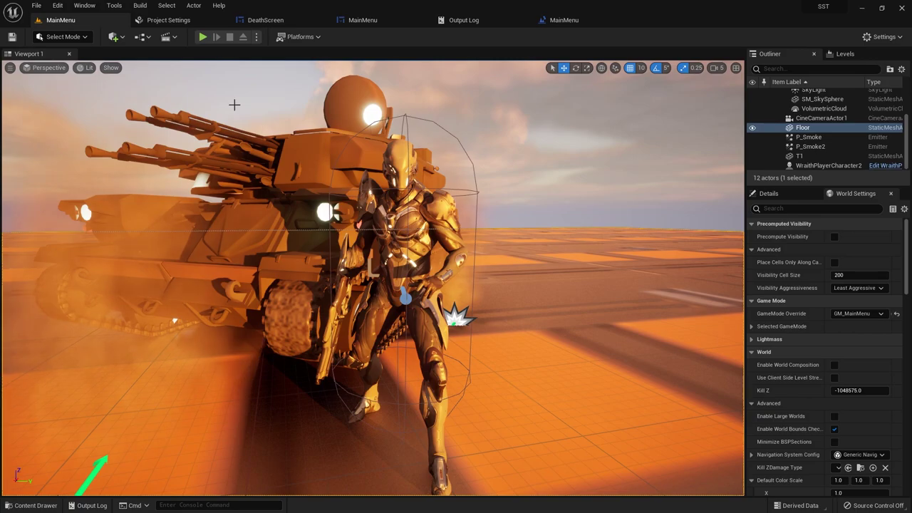
click(202, 36)
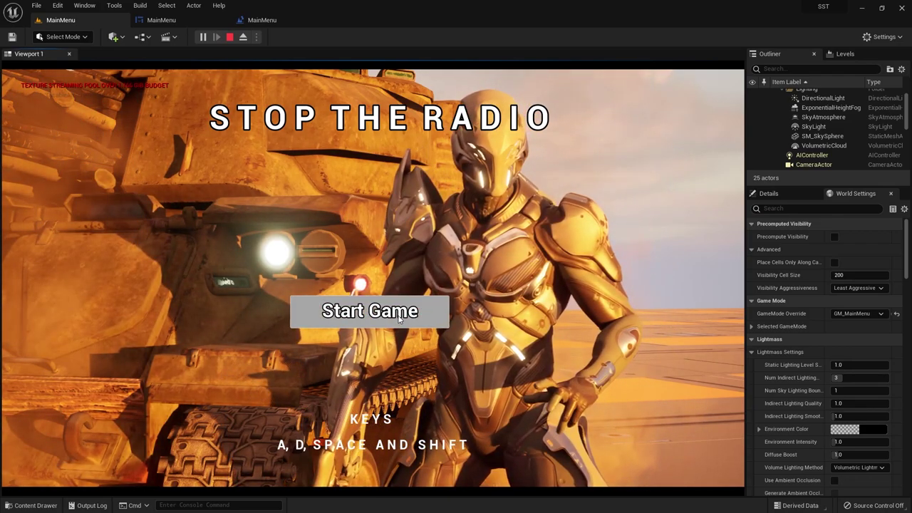
click(370, 311)
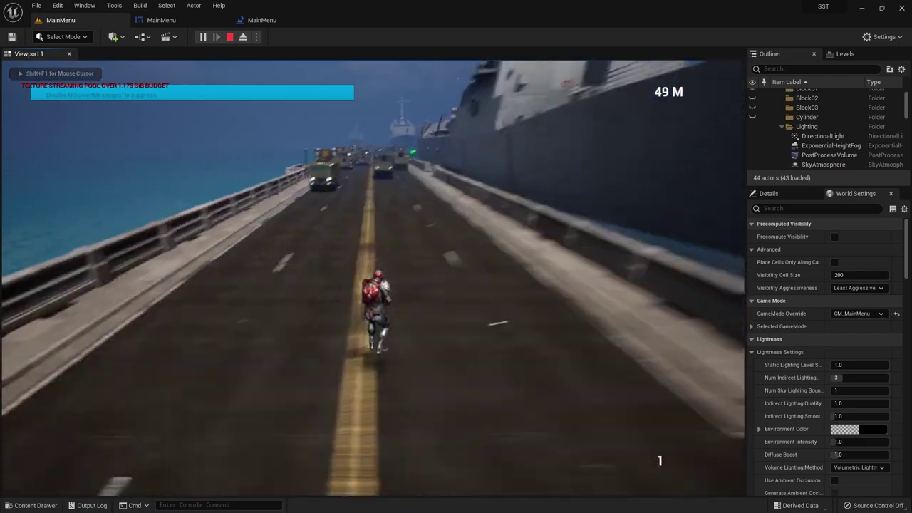
key(d)
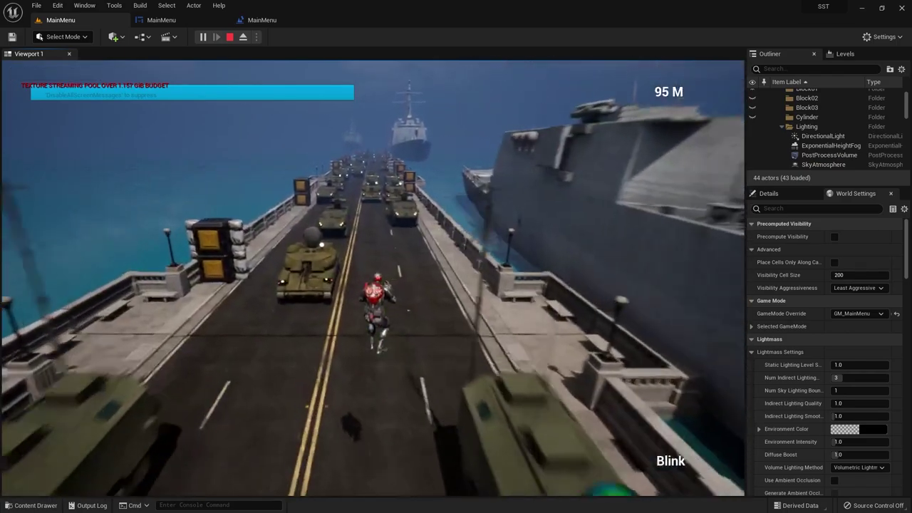
key(e)
key(a)
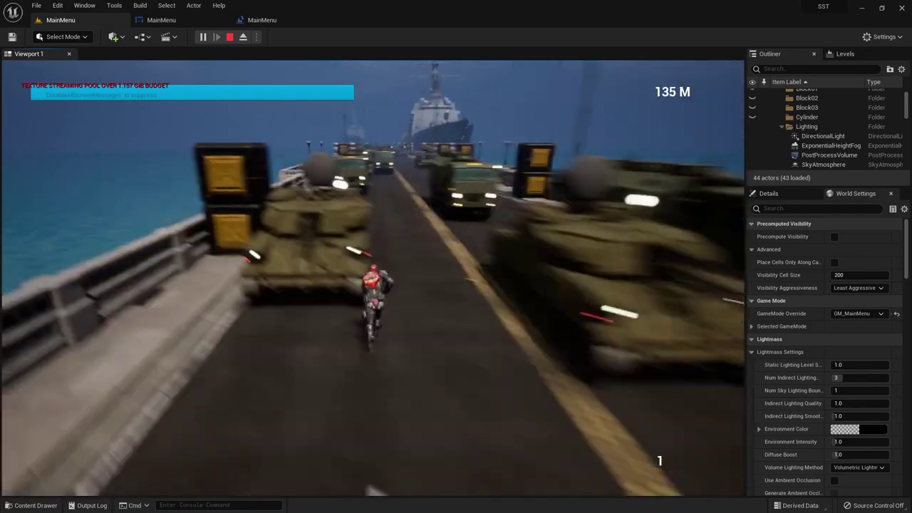
key(d)
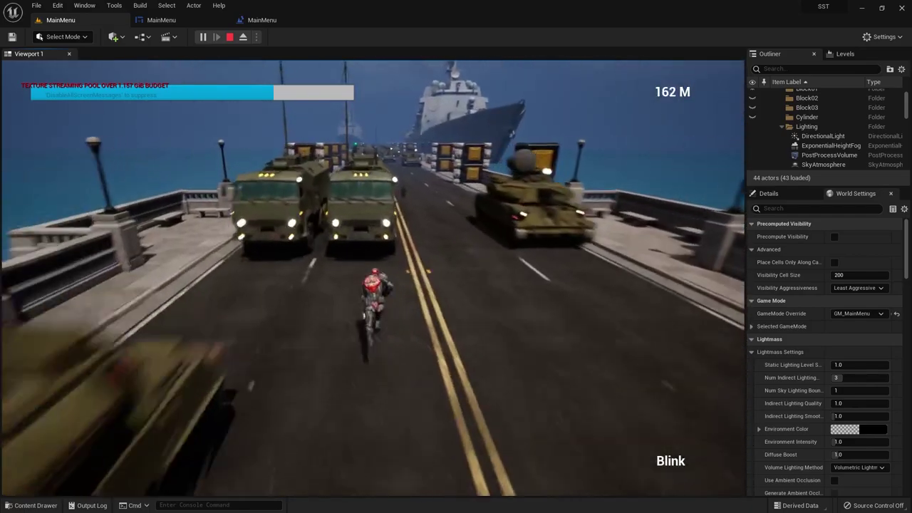
key(e)
key(Escape)
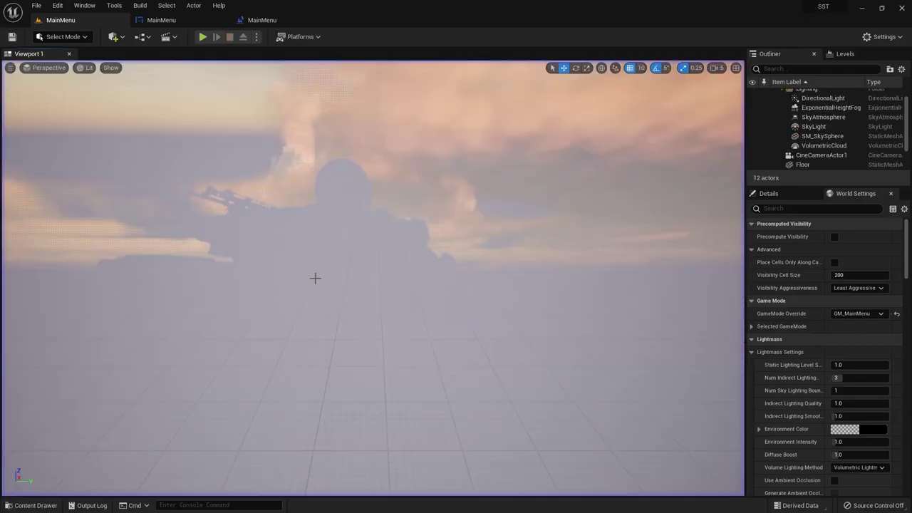
click(202, 37)
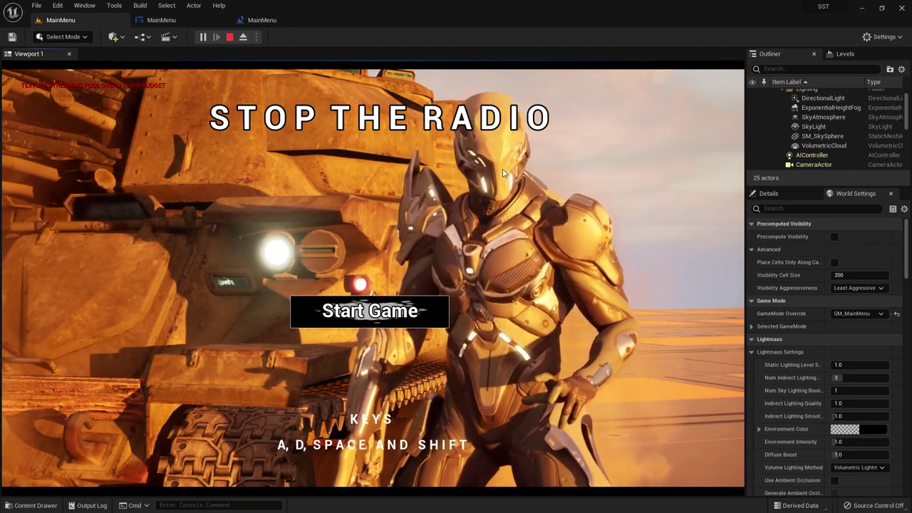
key(Escape)
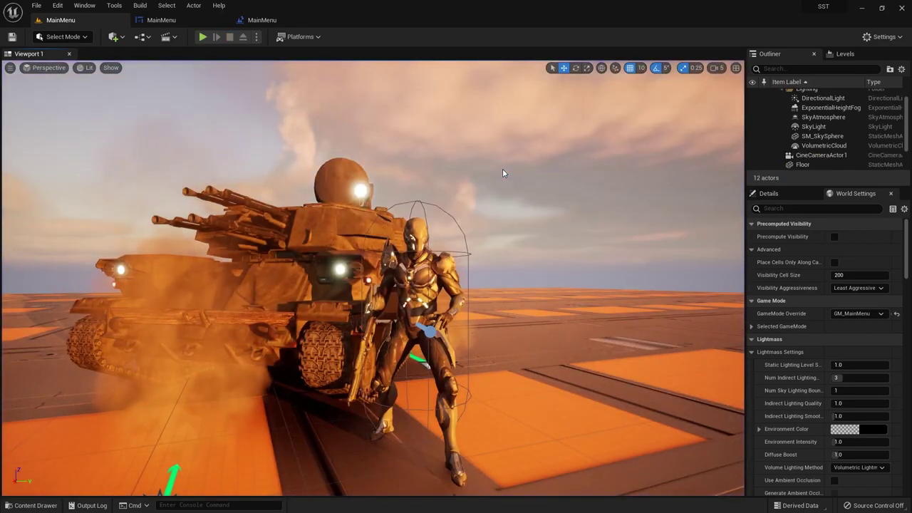